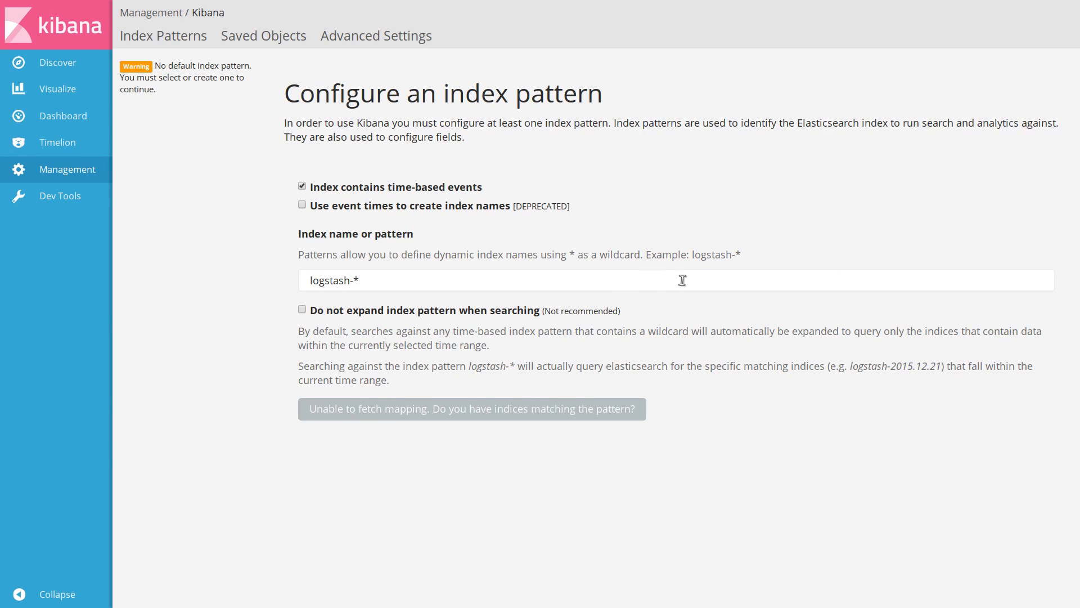
pyautogui.moveTo(623, 283); pyautogui.dragTo(271, 276)
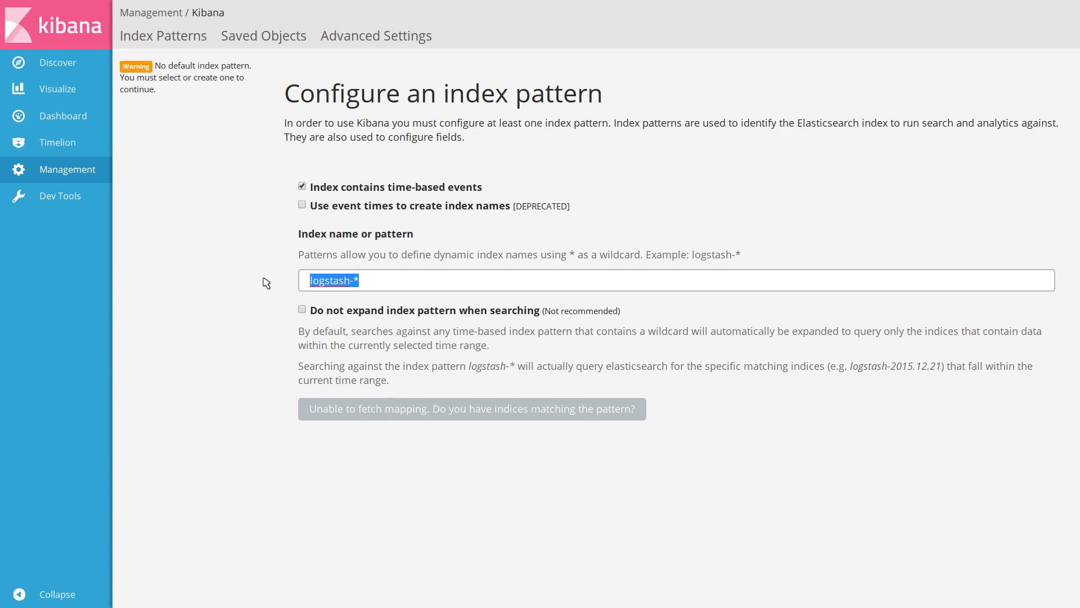
pyautogui.write('logs-*')
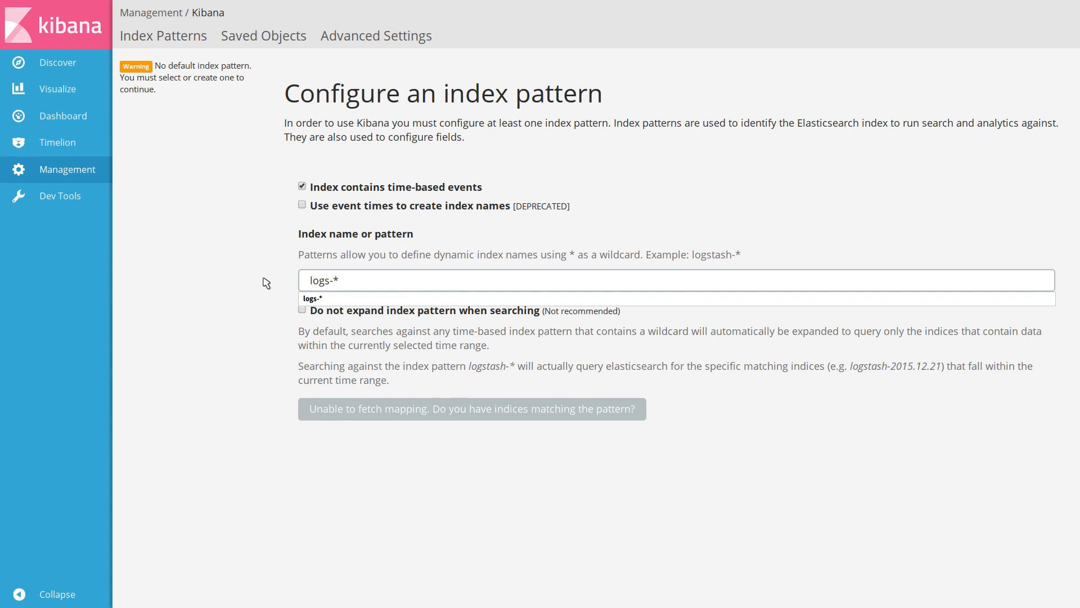
pyautogui.press('Escape')
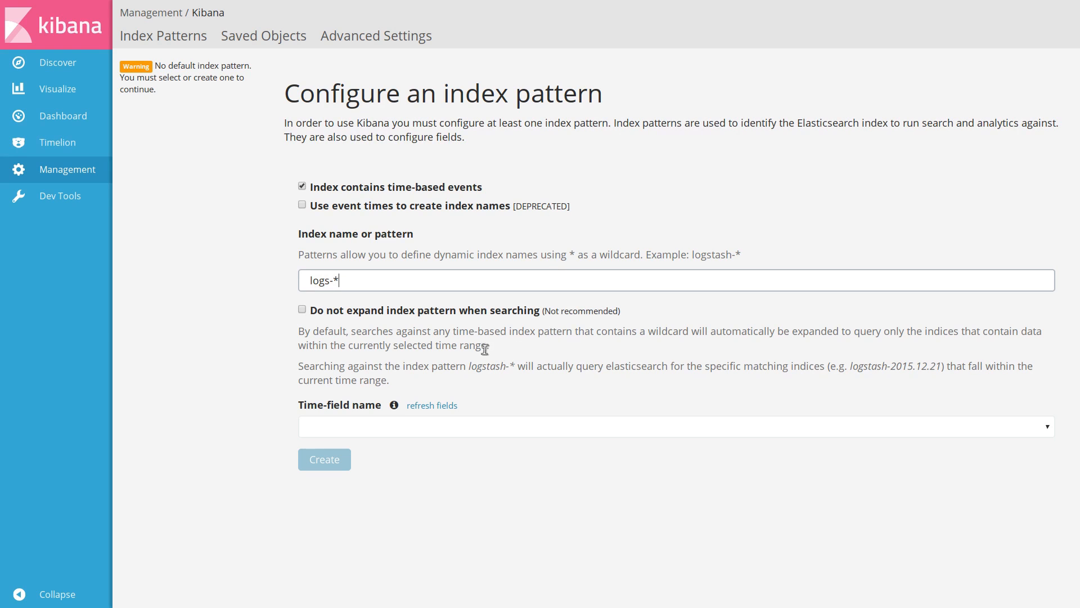
pyautogui.click(409, 430)
pyautogui.click(400, 488)
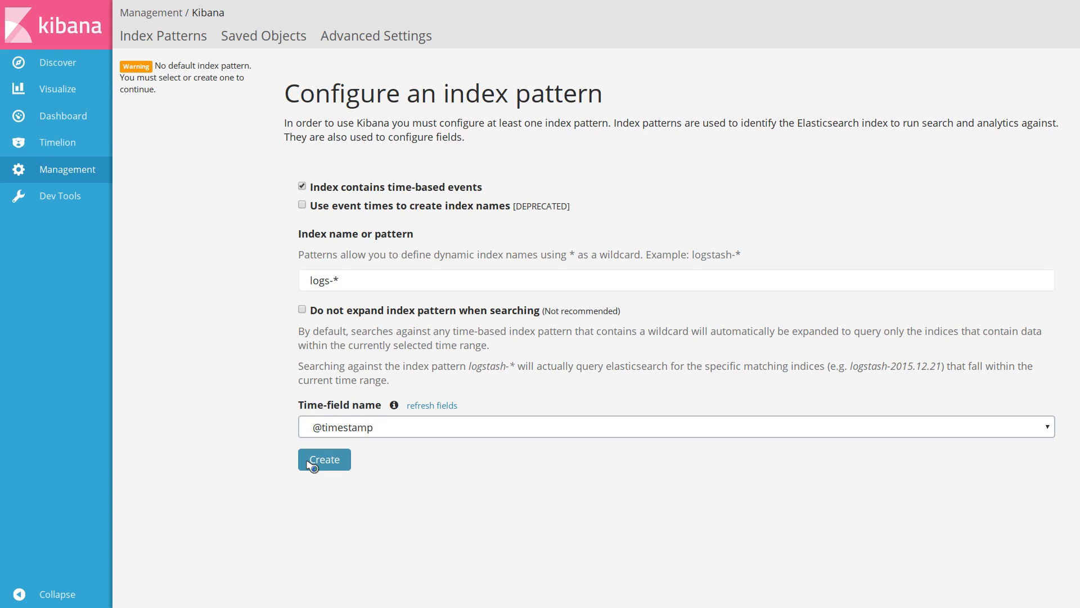
pyautogui.click(313, 466)
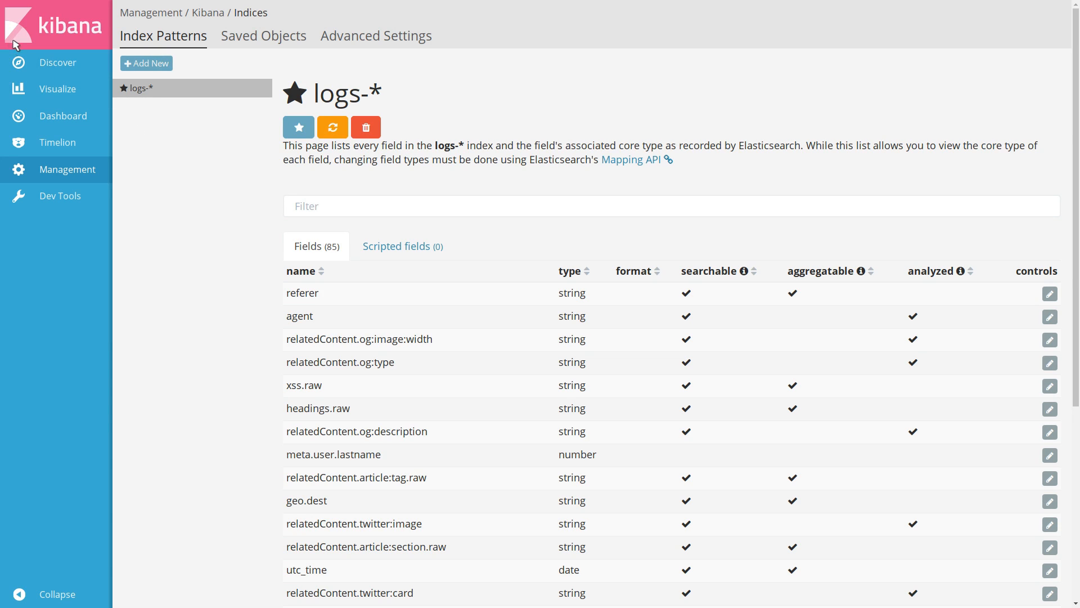
# Open the Discover page to browse the indexed log documents
pyautogui.click(50, 63)
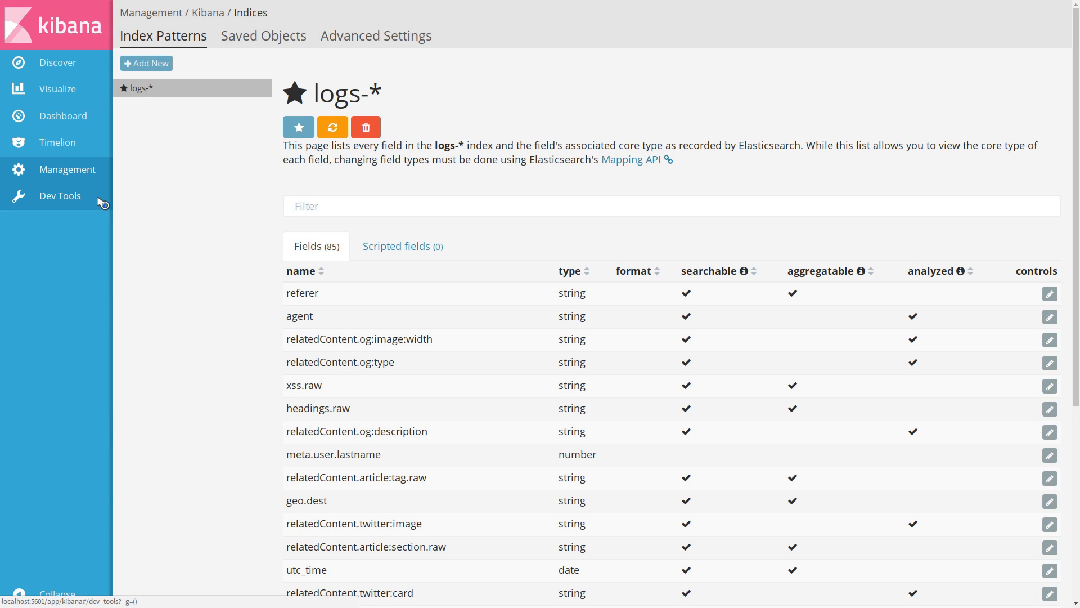
pyautogui.click(98, 69)
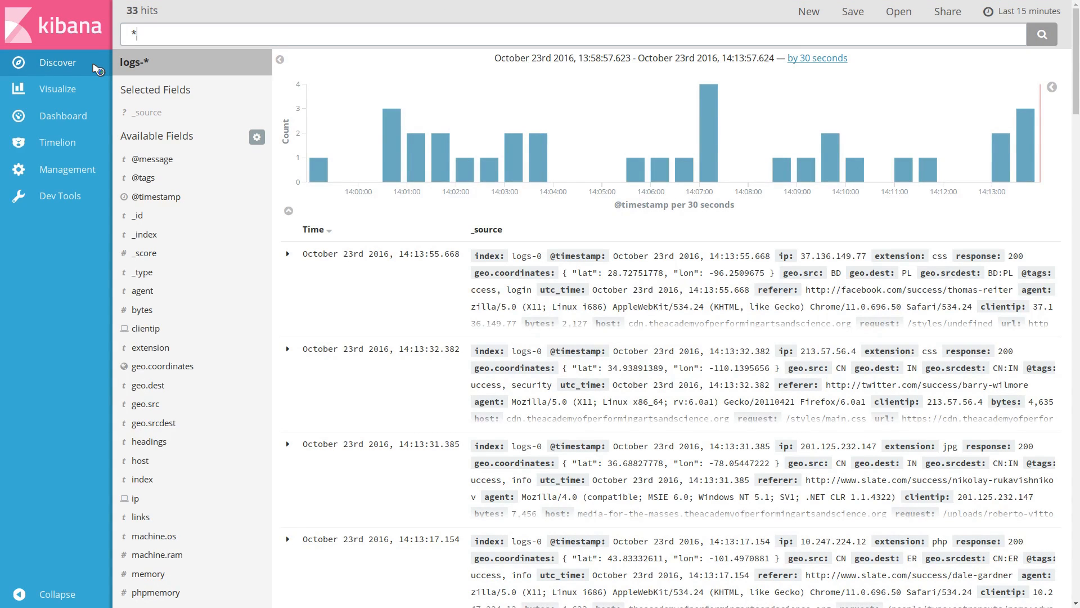
pyautogui.click(228, 33)
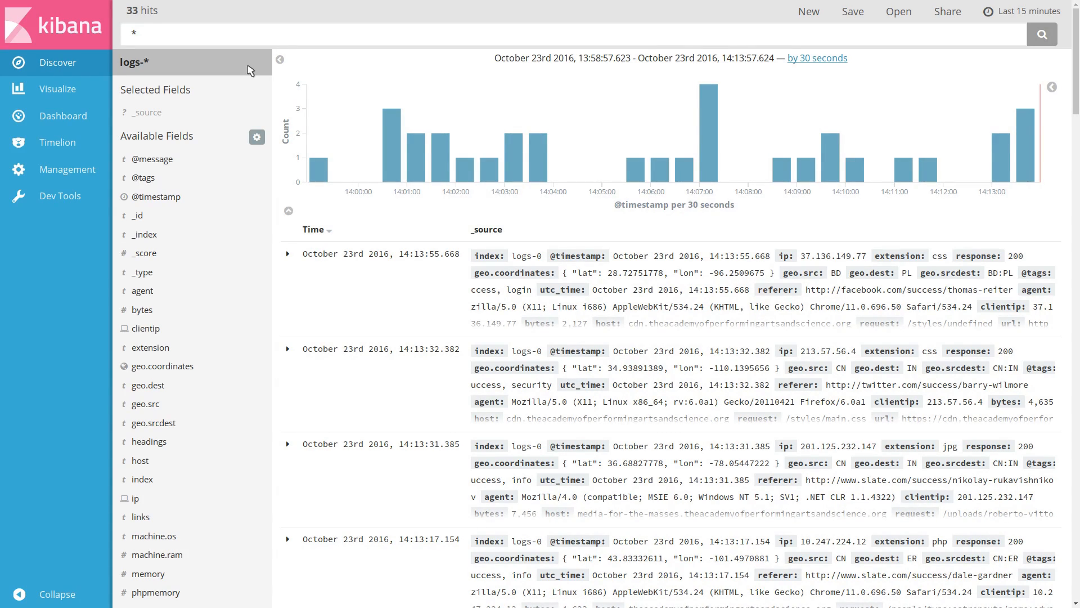
# Set the time range to the last 24 hours
pyautogui.click(1031, 12)
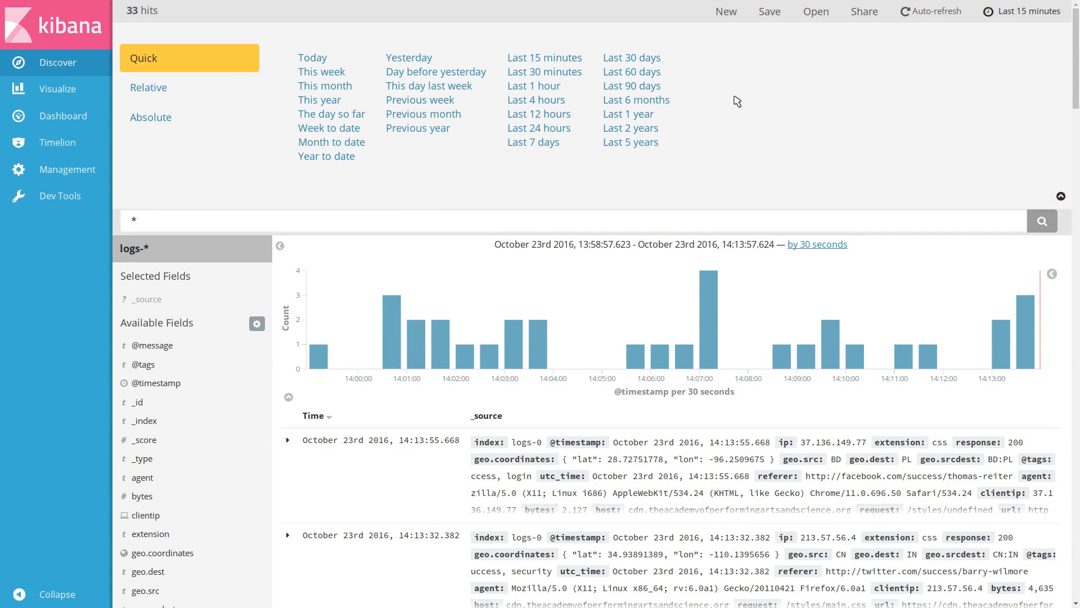
pyautogui.click(179, 94)
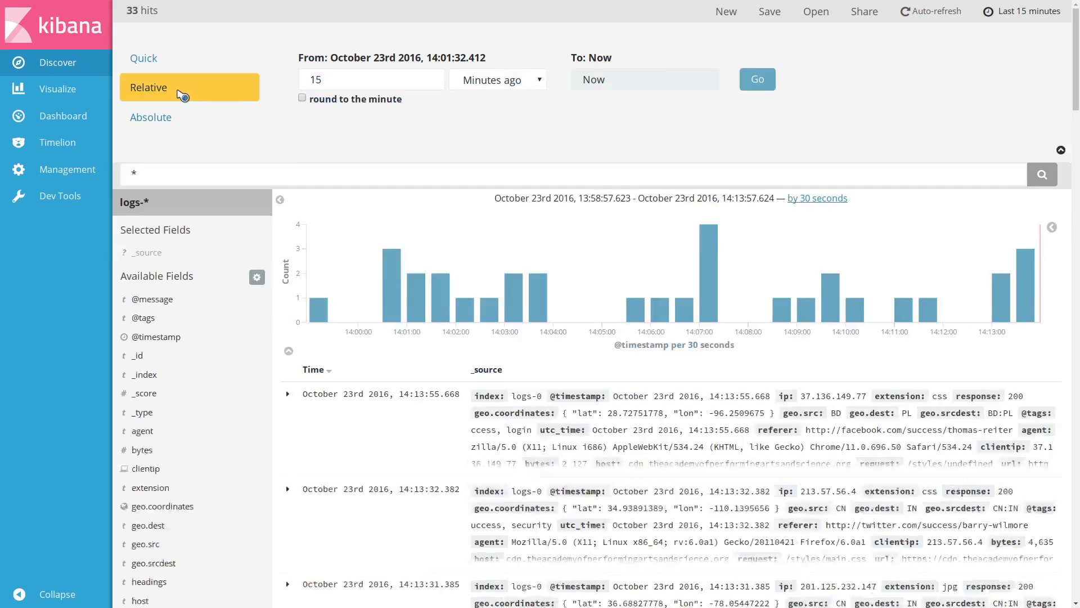
pyautogui.click(182, 122)
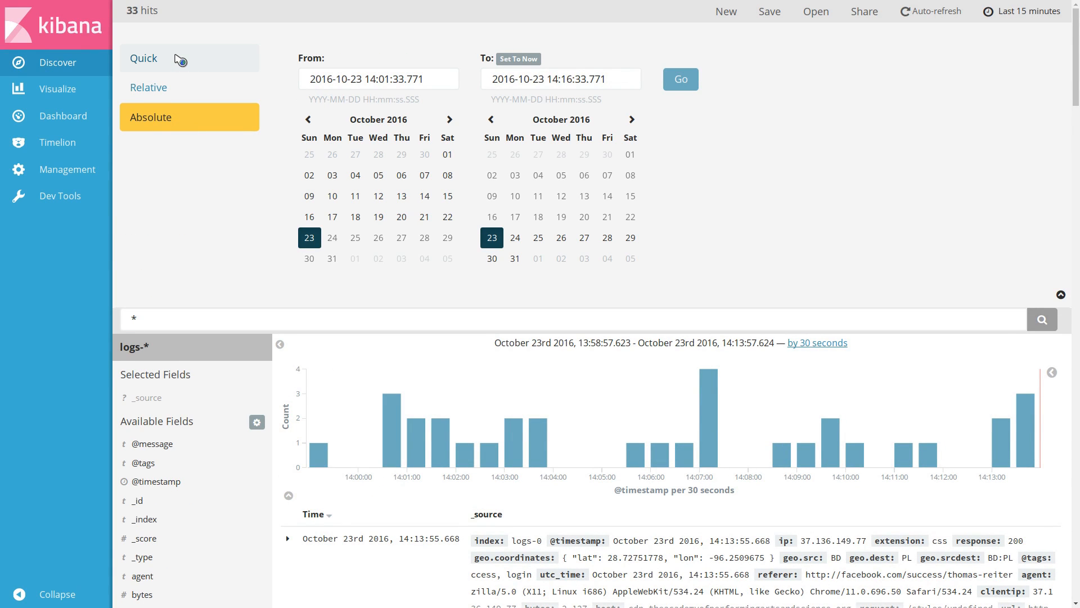
pyautogui.click(180, 61)
pyautogui.click(558, 130)
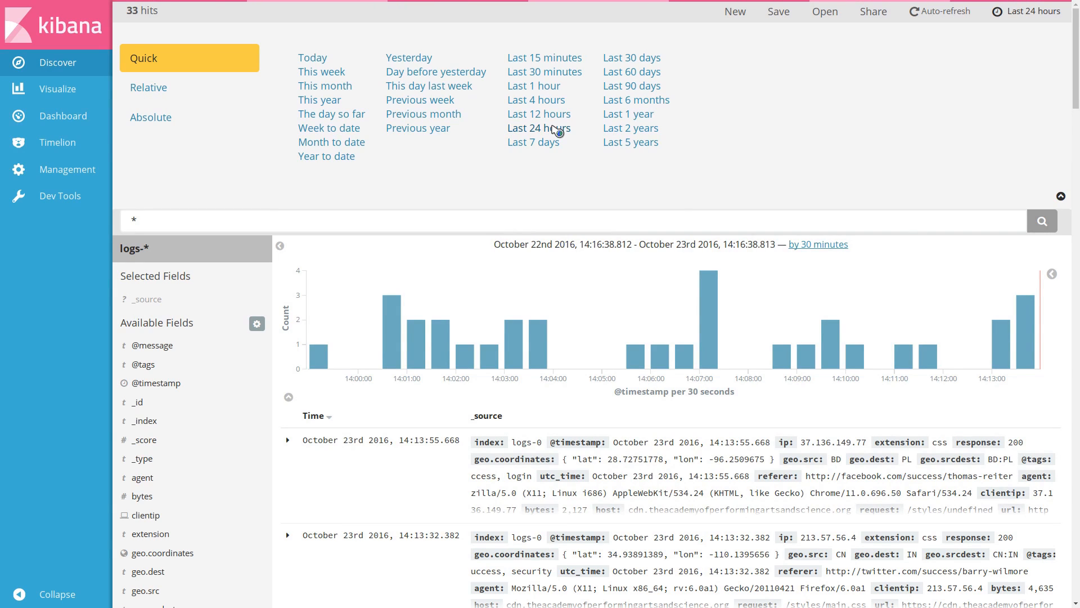
pyautogui.click(1027, 17)
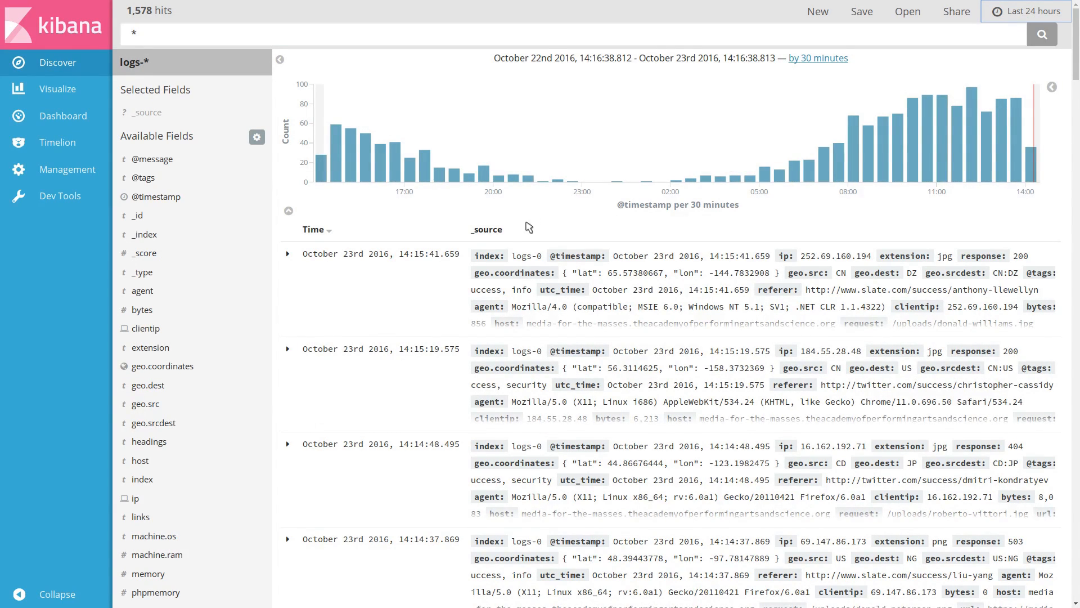
# Expand the newest log document to inspect its fields, then collapse it again
pyautogui.click(288, 254)
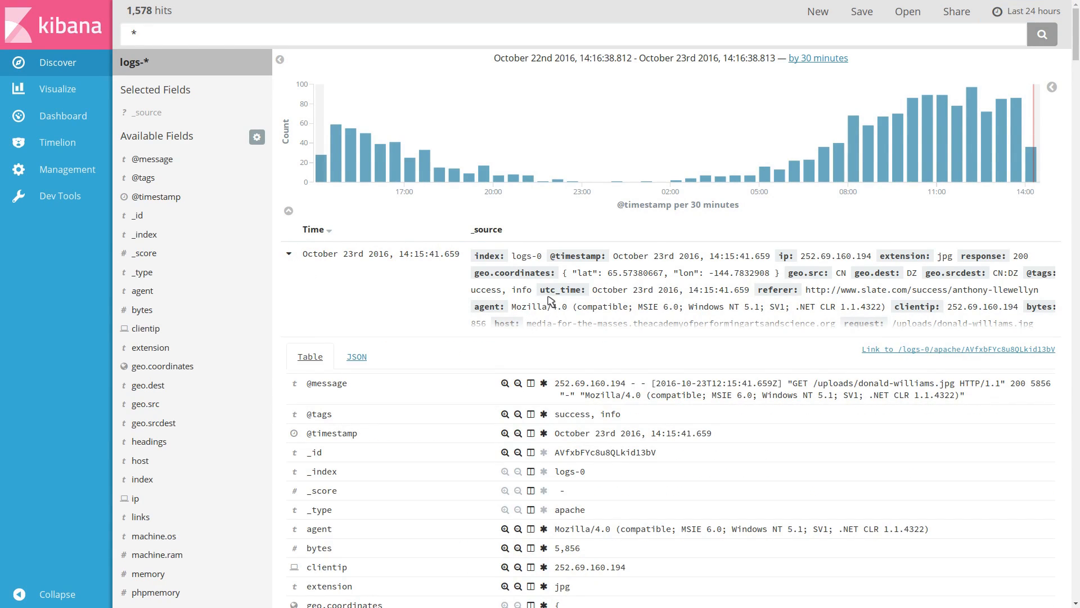
pyautogui.scroll(-3, 549, 289)
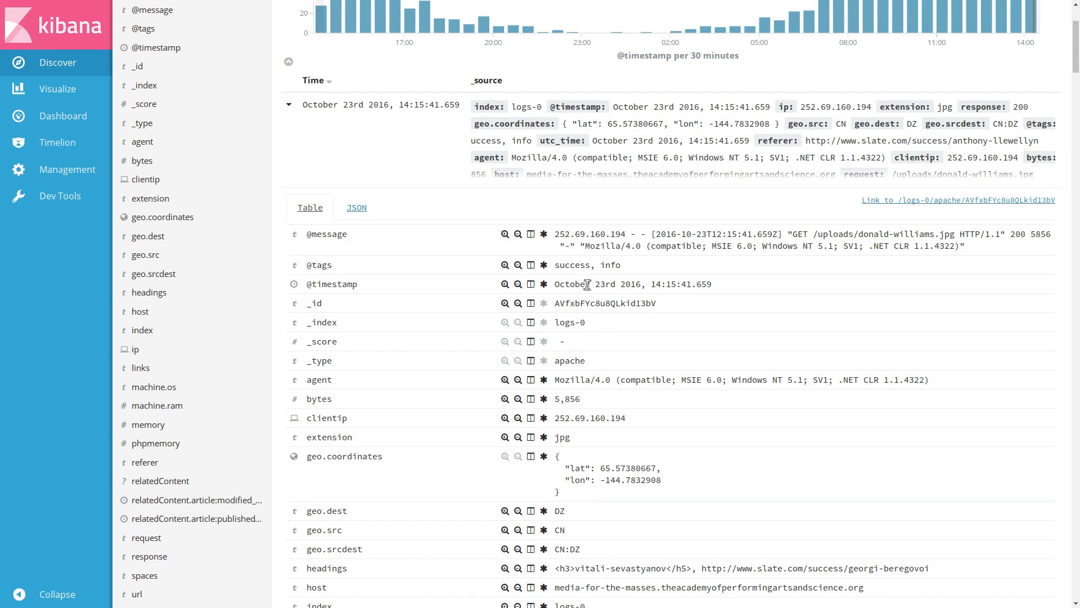
pyautogui.click(289, 106)
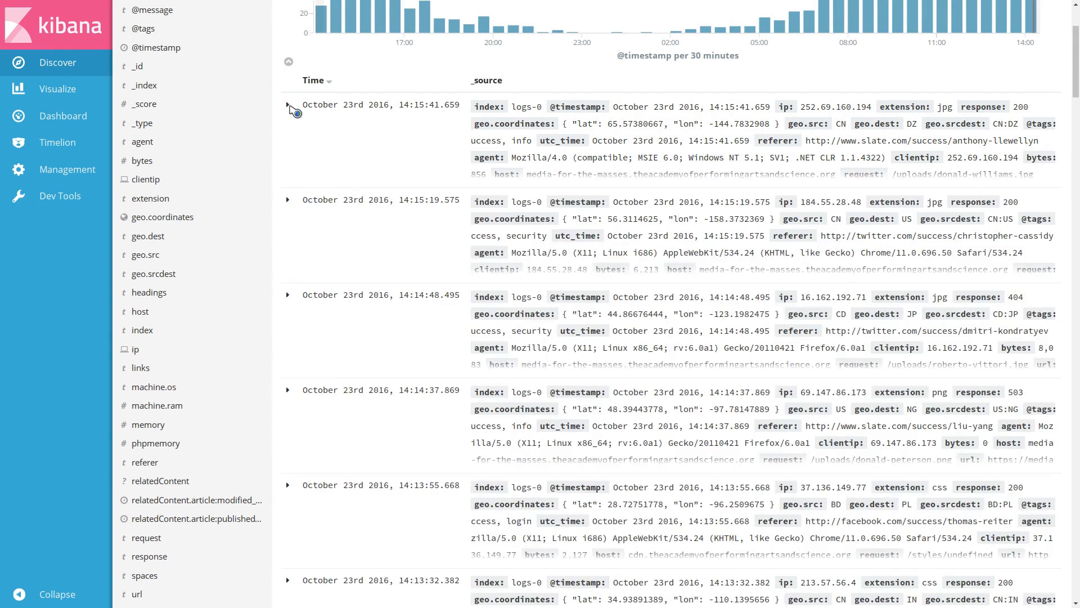
pyautogui.scroll(2, 418, 185)
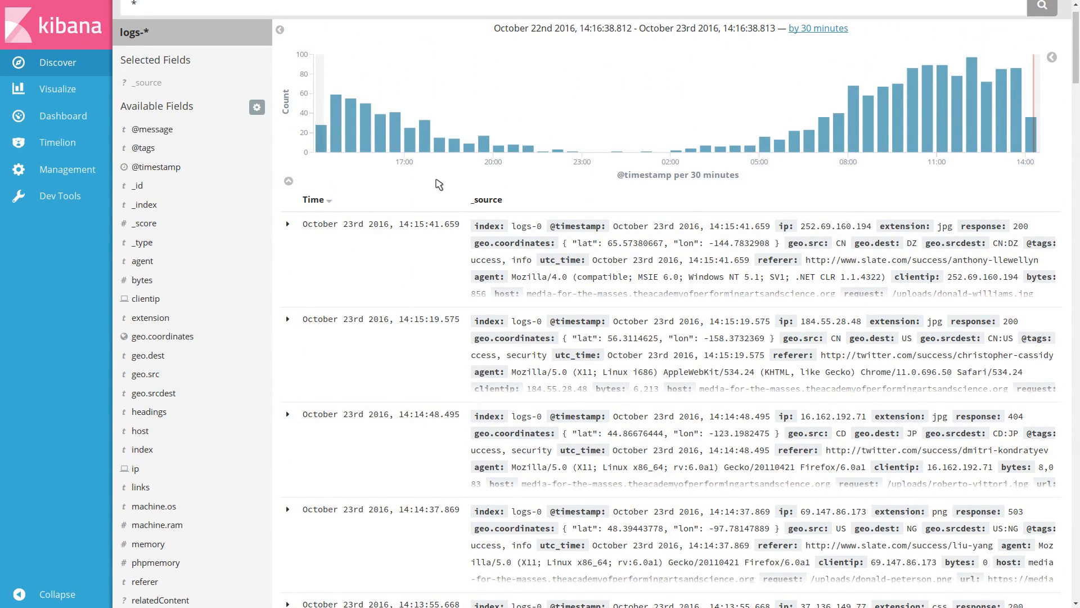
# Add the clientip, response and request fields as columns of the document table
pyautogui.moveTo(211, 170)
pyautogui.moveTo(262, 302)
pyautogui.click(256, 298)
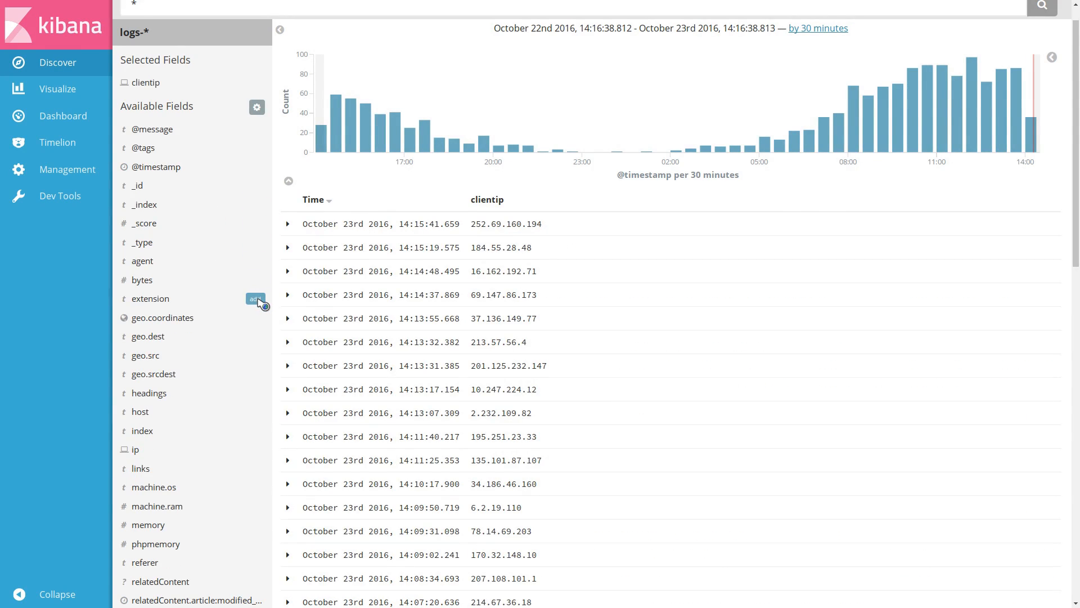
pyautogui.scroll(-4, 260, 304)
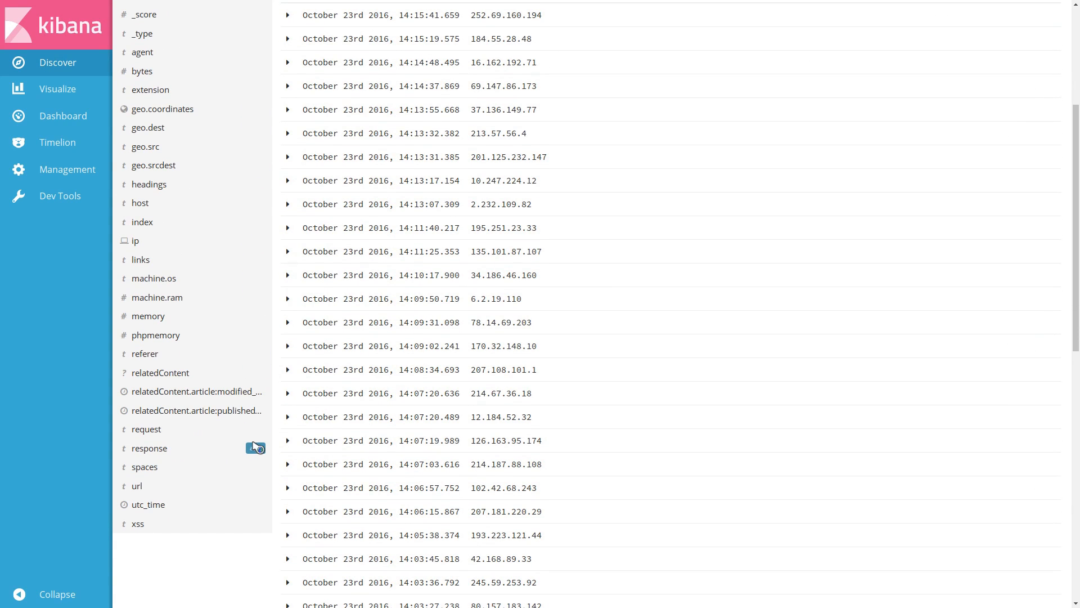
pyautogui.click(255, 447)
pyautogui.click(256, 448)
pyautogui.scroll(5, 513, 242)
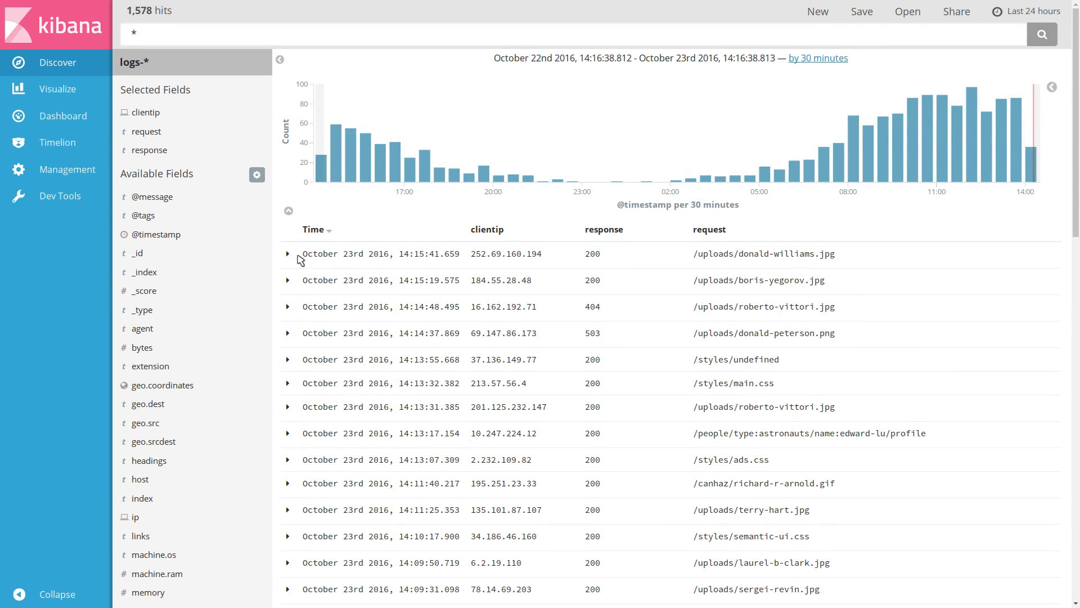
# Expand and collapse the first document and view the quick count of values for the response field
pyautogui.click(289, 255)
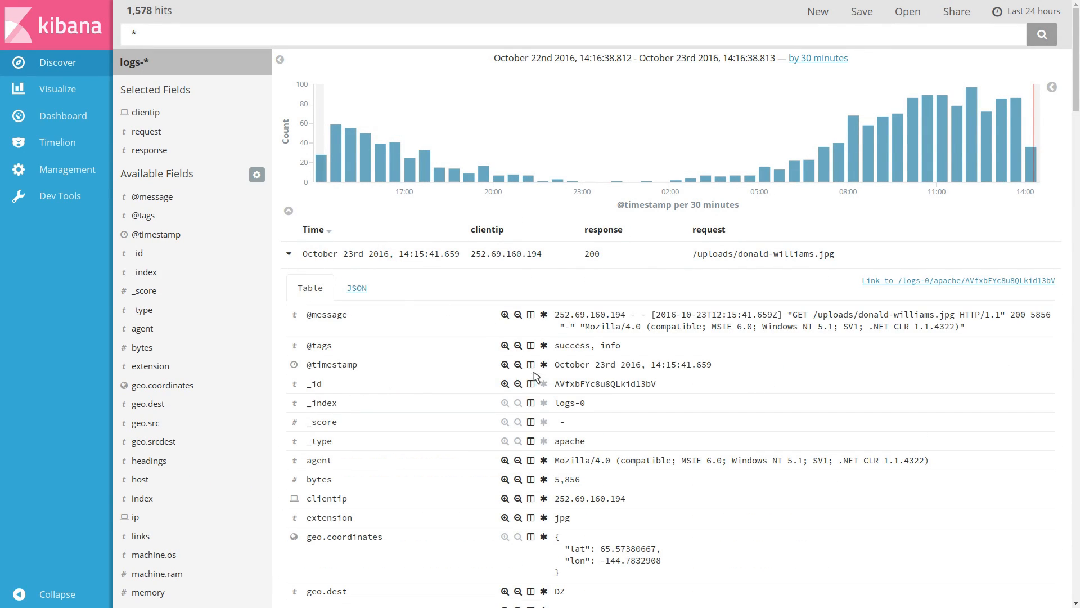
pyautogui.click(289, 254)
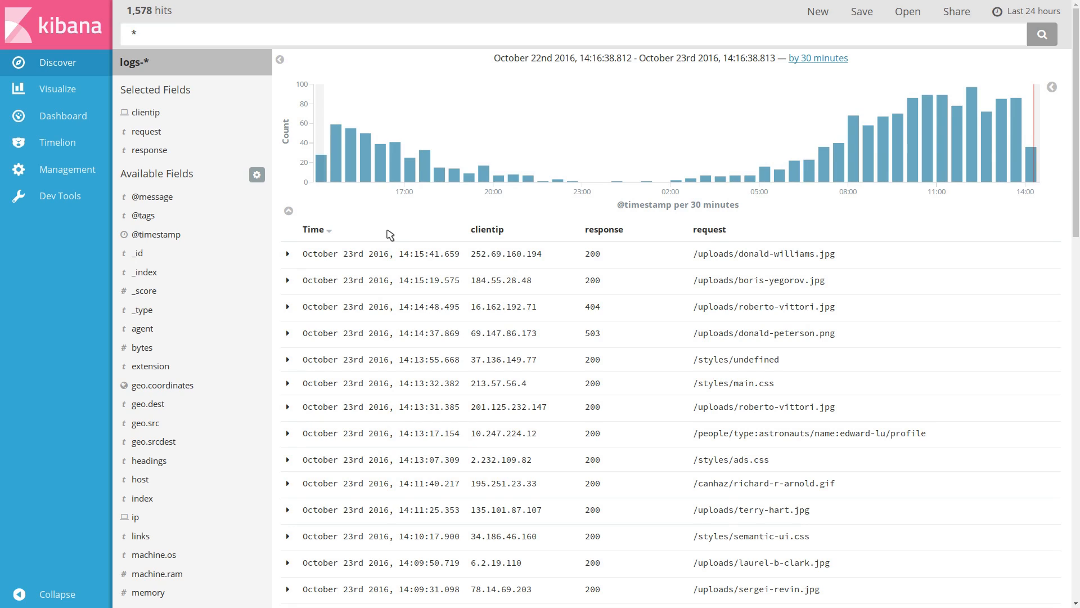
pyautogui.click(150, 152)
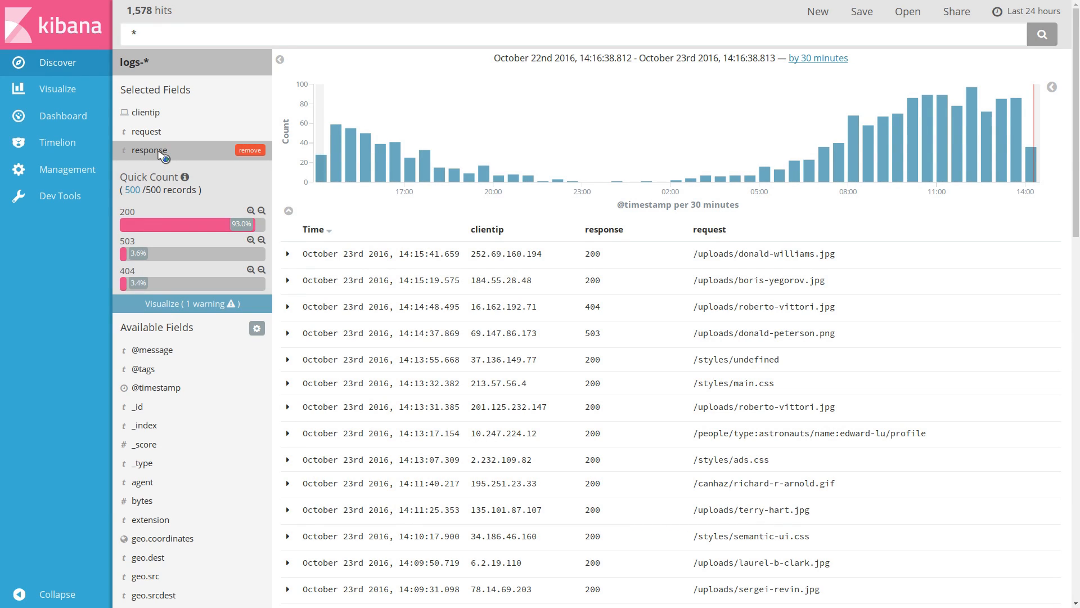
pyautogui.click(159, 153)
# Replace the search query with response:200 and run it
pyautogui.click(309, 36)
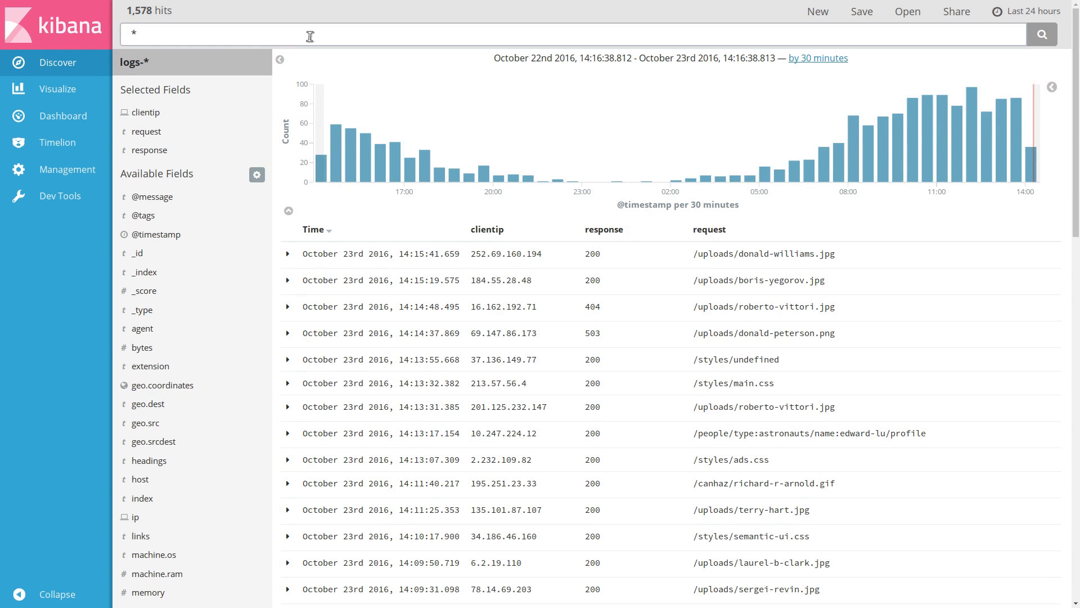
pyautogui.press('BackSpace')
pyautogui.write('response:200')
pyautogui.press('Return')
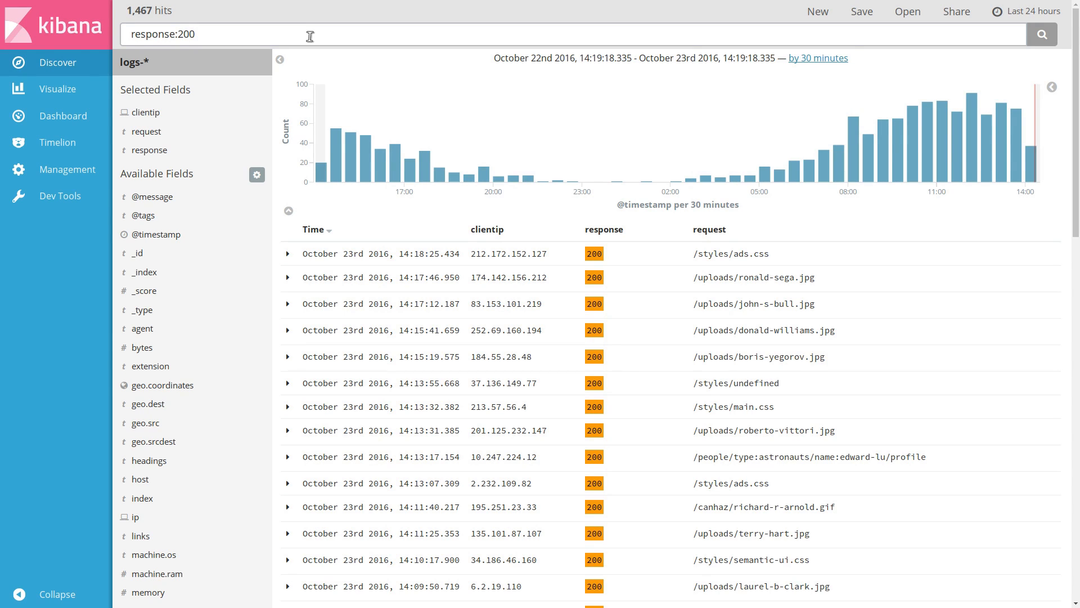
# Negate the query to !response:200 and run it
pyautogui.press('Home')
pyautogui.write('!')
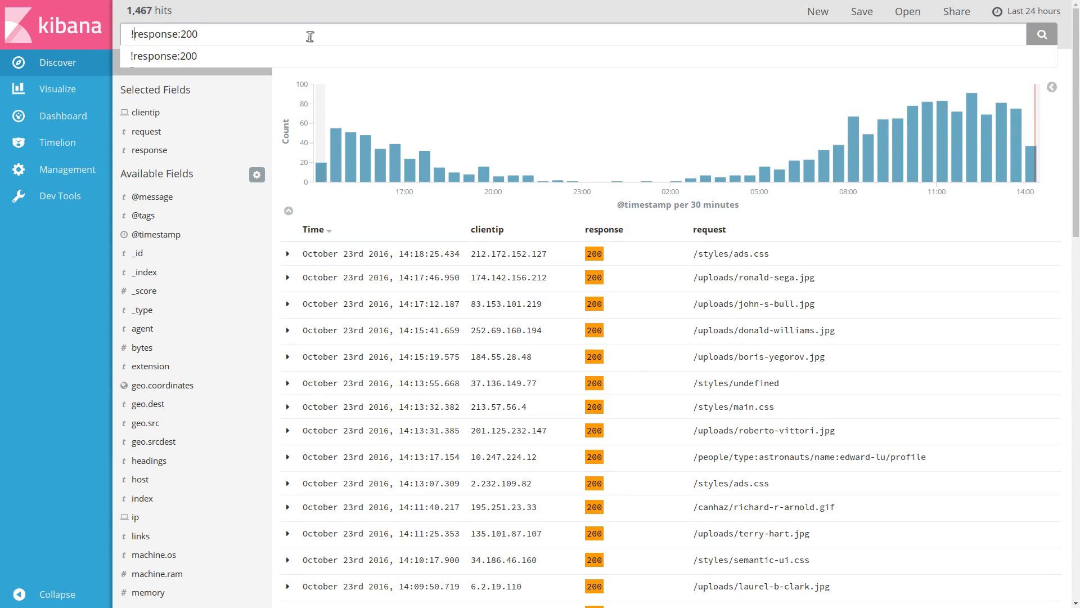
pyautogui.press('Return')
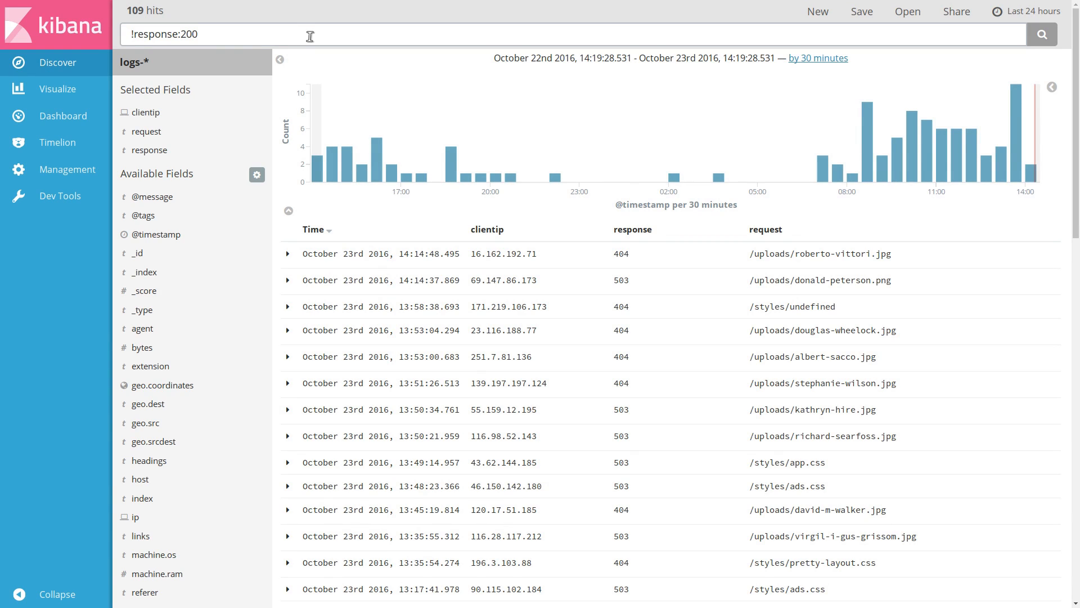
# Save the current search as Failed requests and check it in the saved searches list
pyautogui.click(310, 36)
pyautogui.click(867, 11)
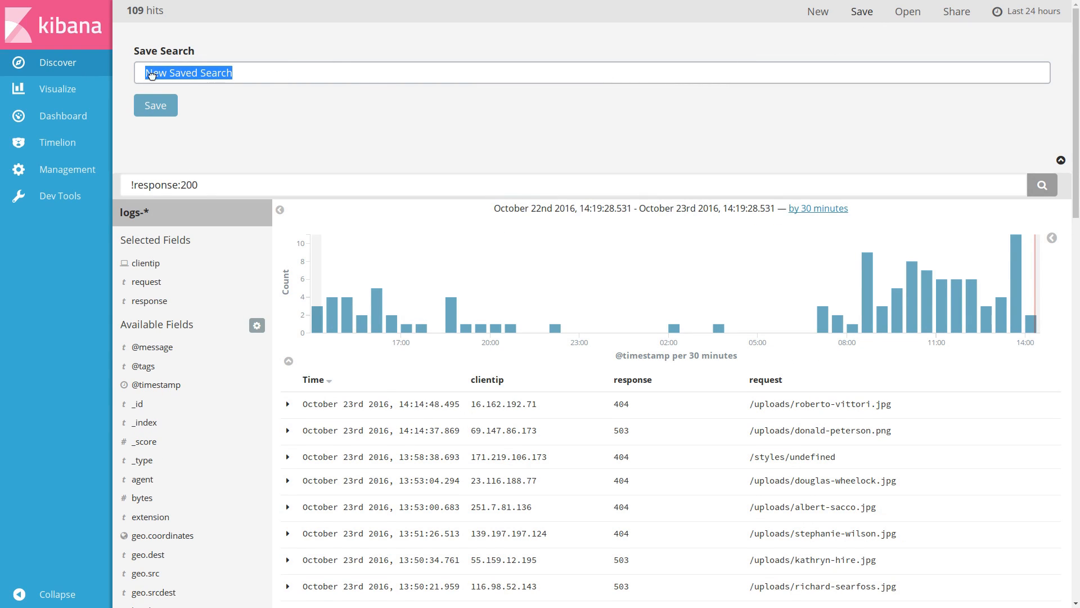
pyautogui.write('Failed requests')
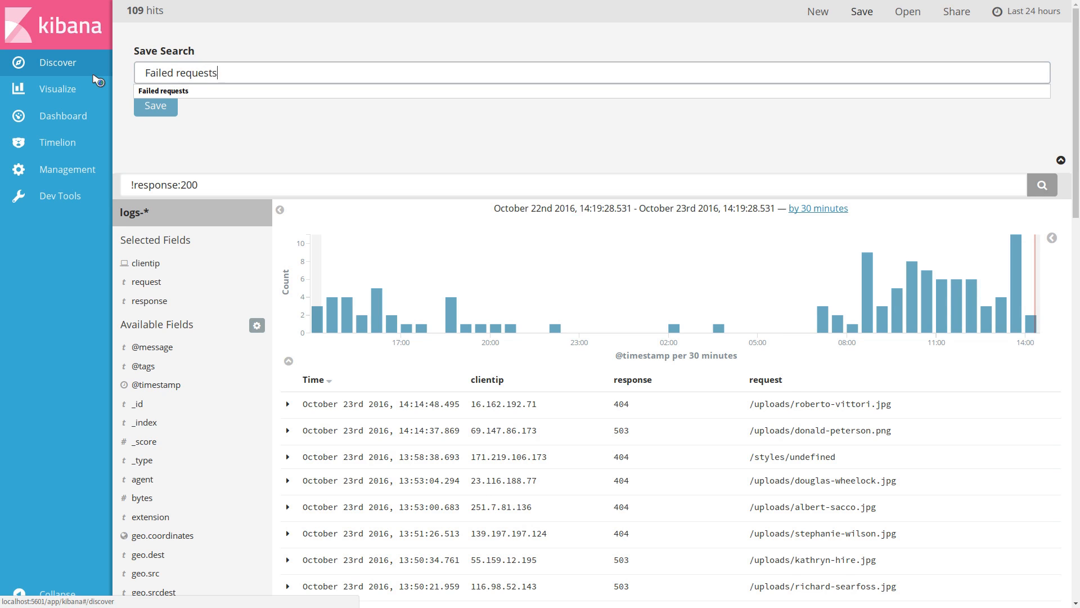
pyautogui.press('Return')
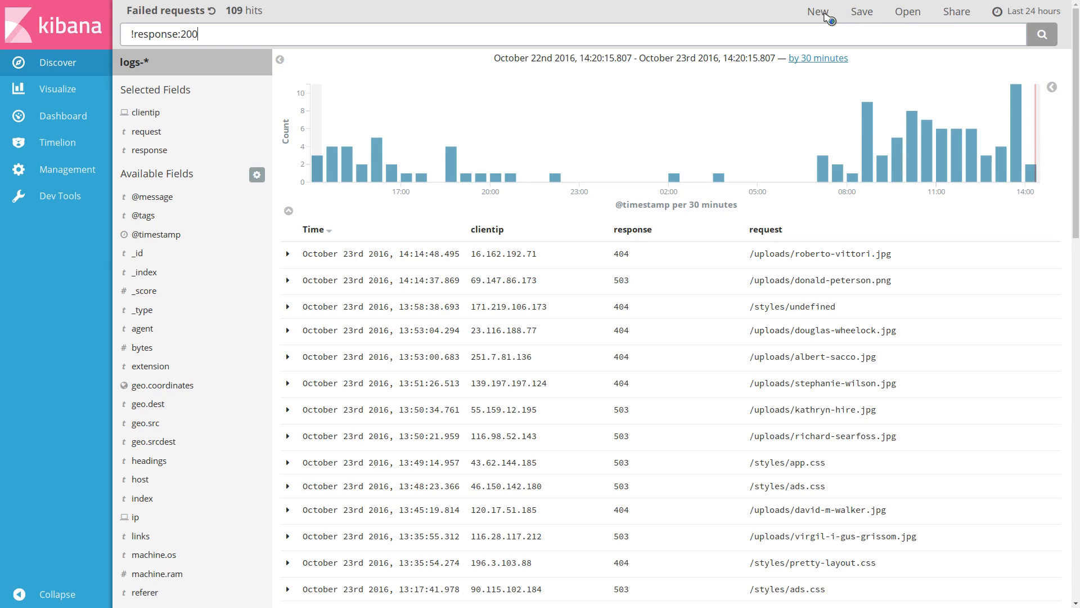
pyautogui.click(908, 12)
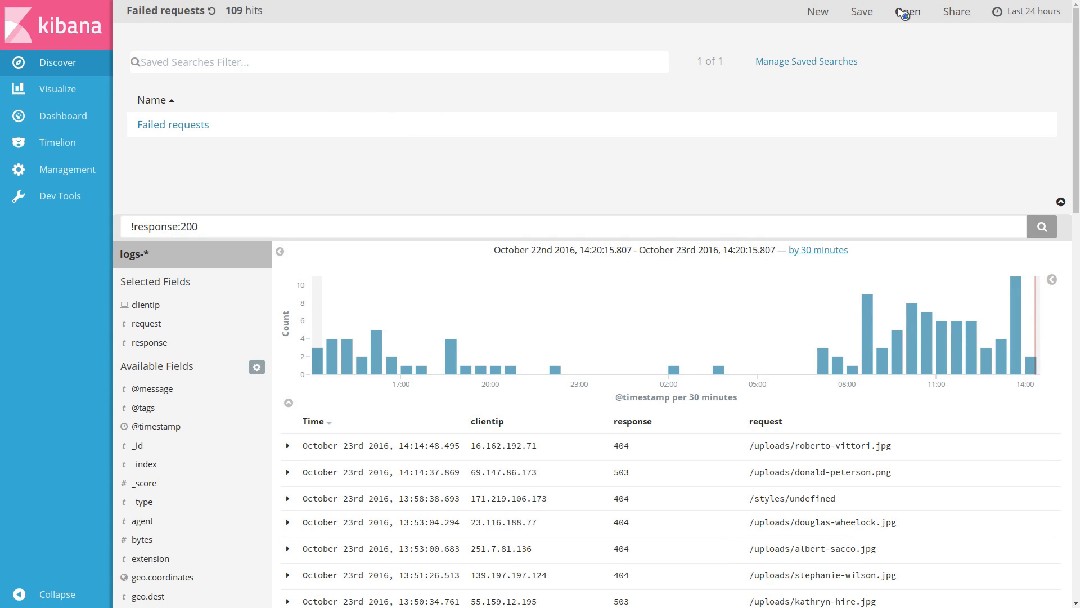
pyautogui.click(905, 13)
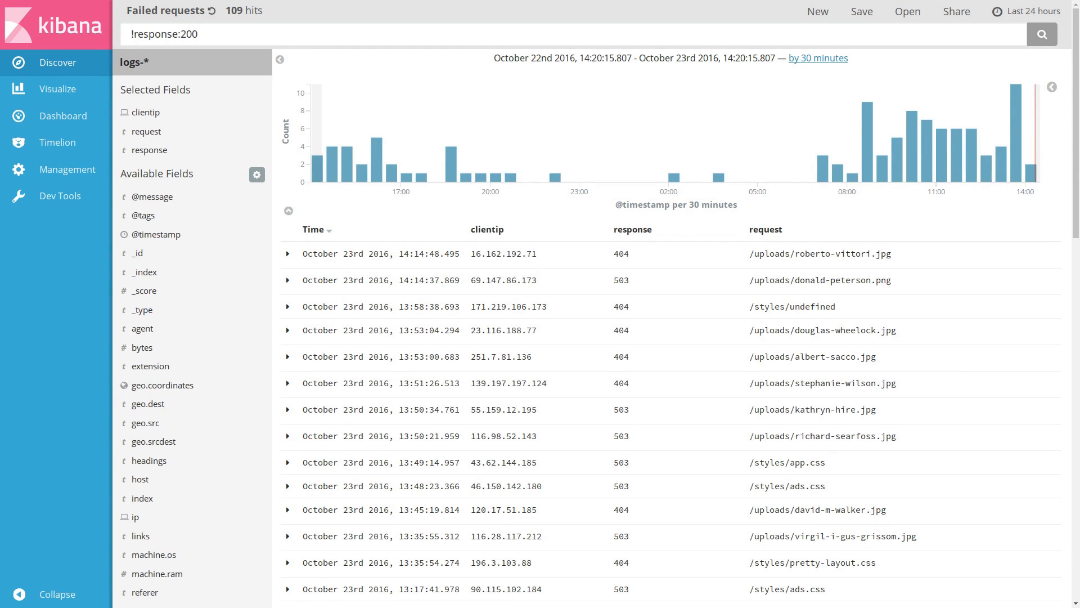
# Start a new pie chart visualization based on the Failed requests saved search
pyautogui.click(52, 92)
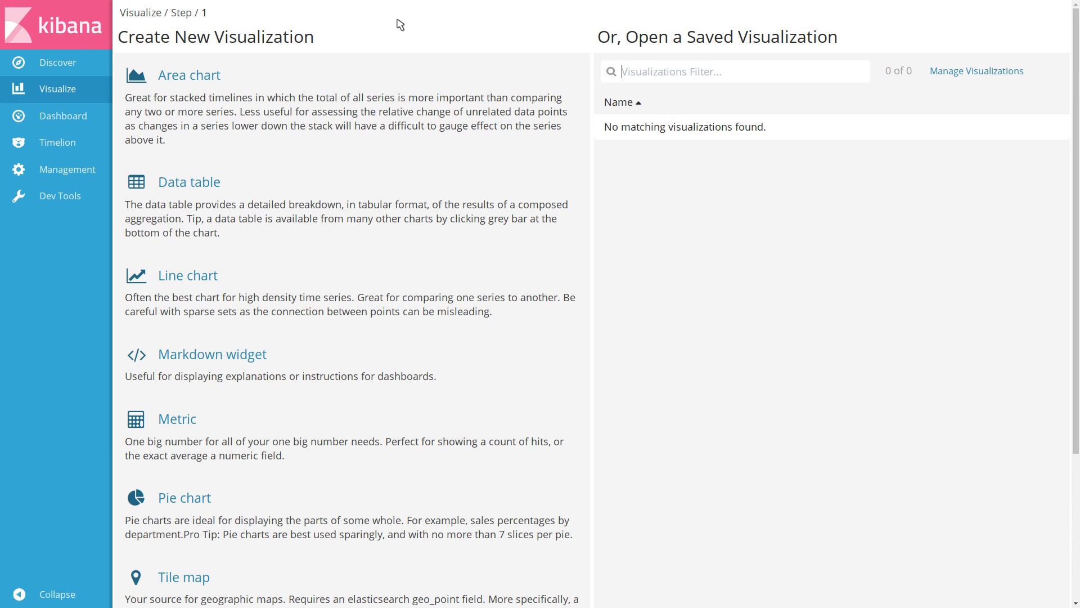
pyautogui.click(406, 515)
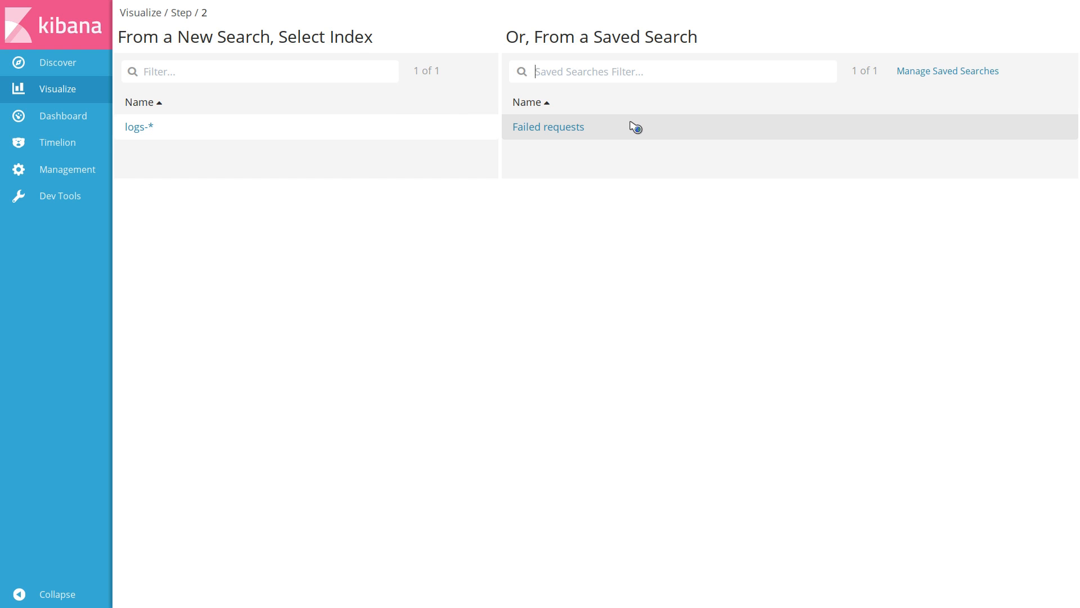
pyautogui.click(405, 130)
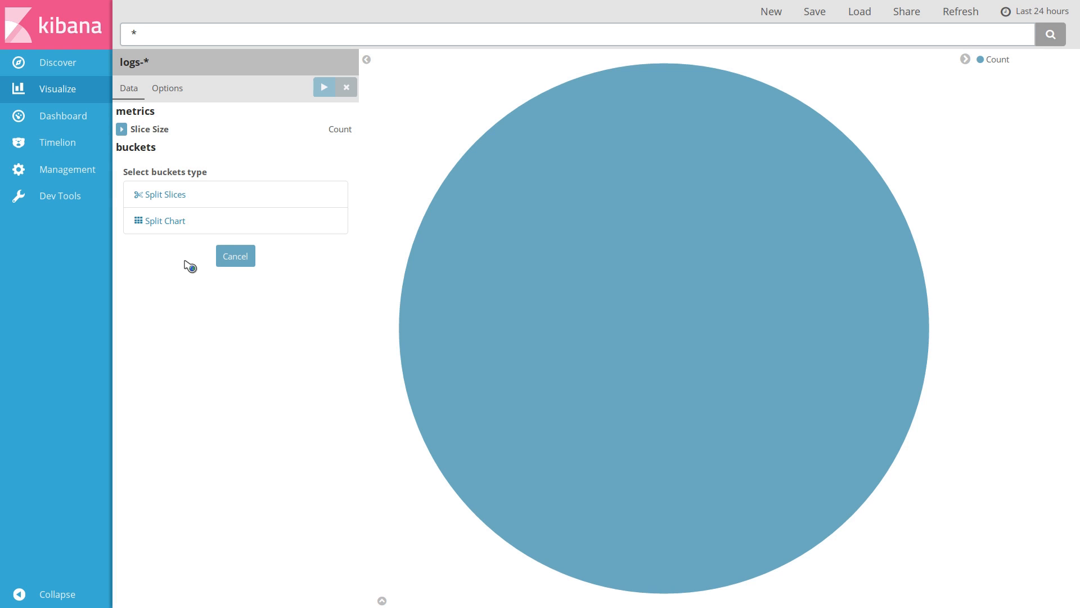
# Split the pie slices with a Terms aggregation on the extension.raw field and apply it
pyautogui.click(219, 197)
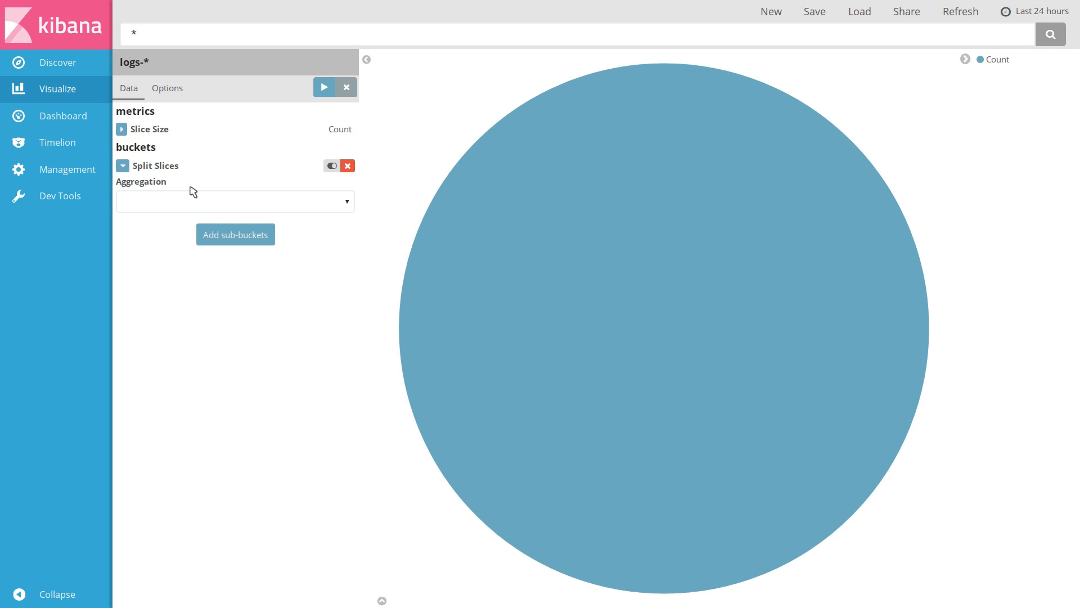
pyautogui.click(168, 207)
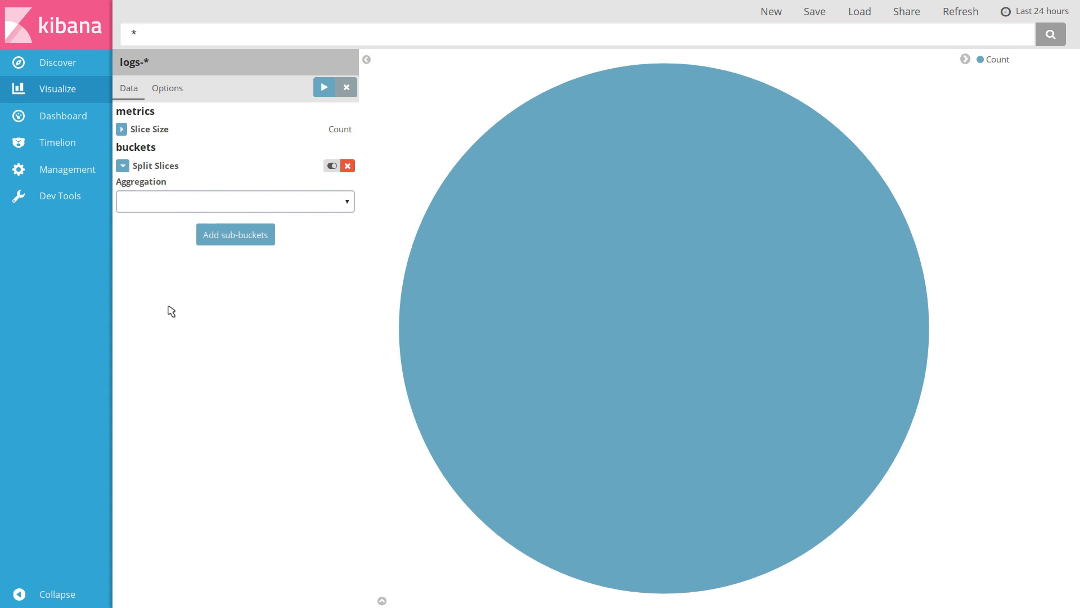
pyautogui.click(170, 308)
pyautogui.click(192, 256)
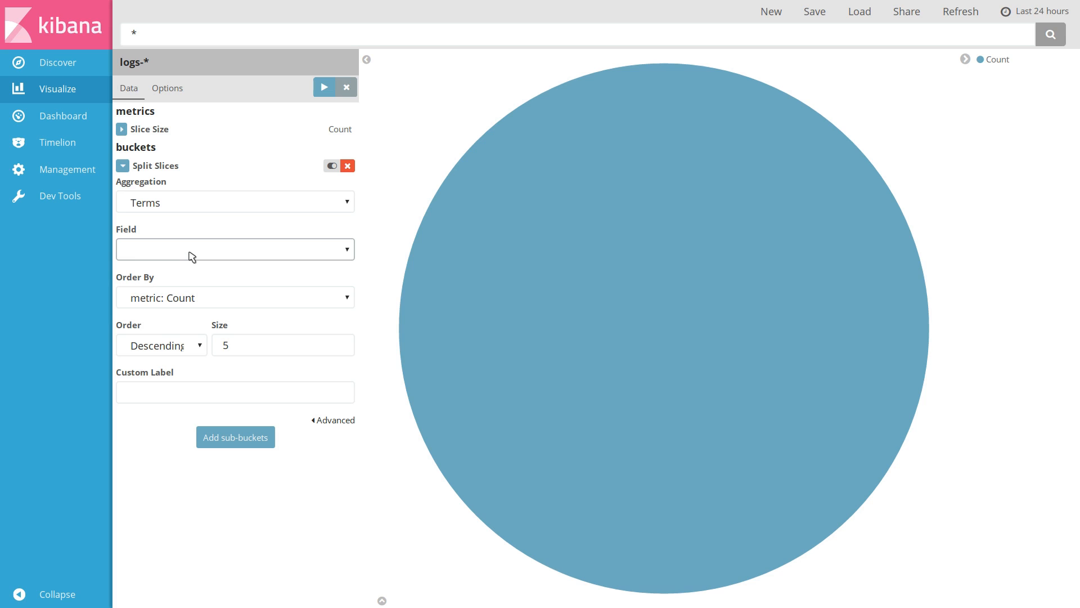
pyautogui.click(193, 341)
pyautogui.click(326, 89)
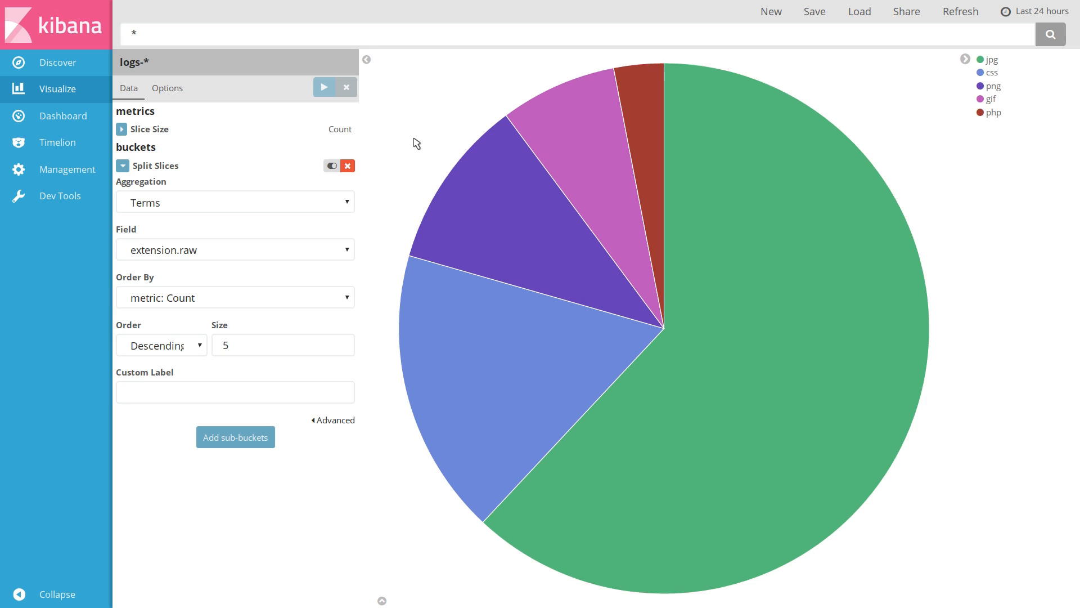
# Set the number of slices to 3 and apply the change
pyautogui.doubleClick(225, 345)
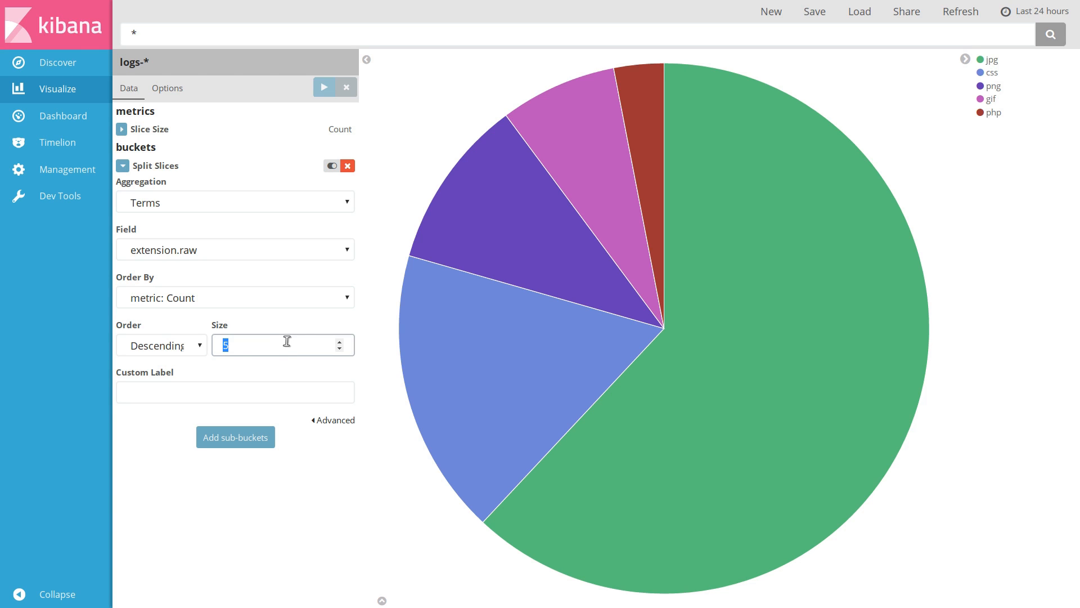
pyautogui.write('3')
pyautogui.click(324, 89)
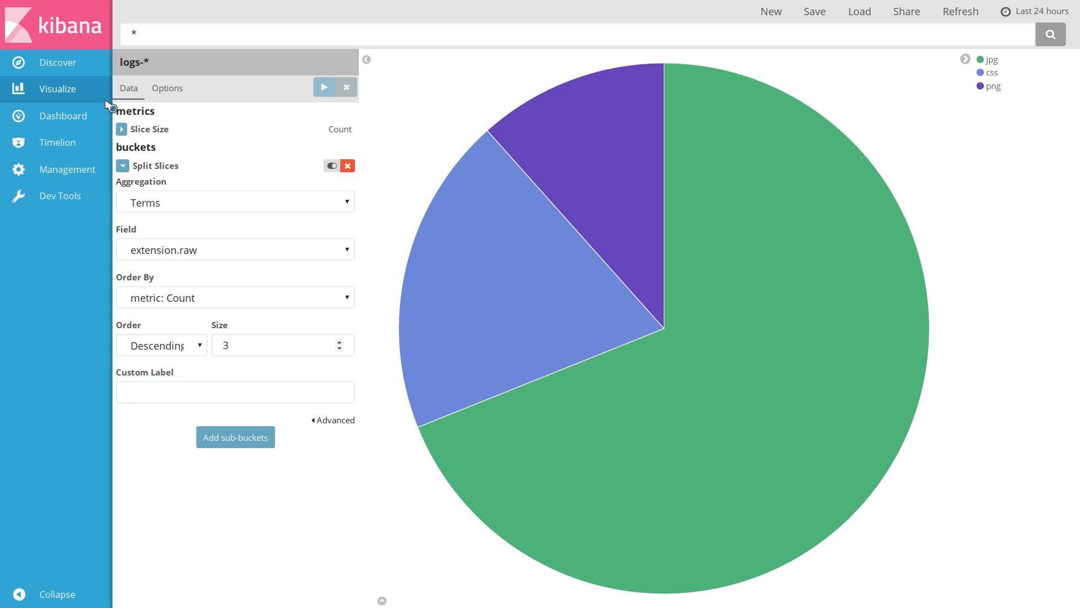
# Change the slice size metric to a Sum of the bytes field and apply it
pyautogui.click(122, 129)
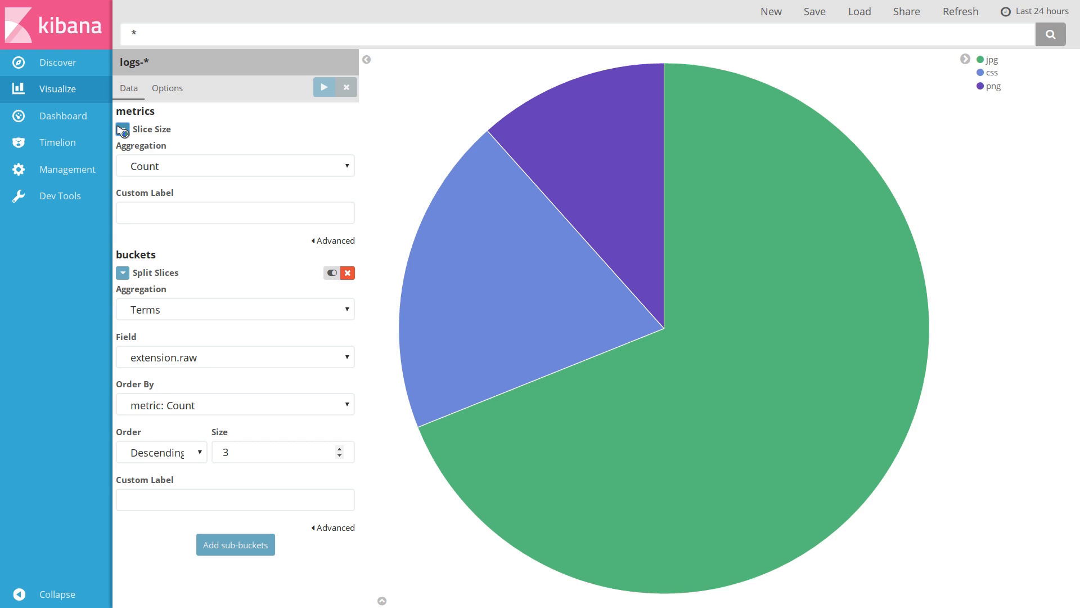
pyautogui.click(202, 168)
pyautogui.click(199, 197)
pyautogui.click(199, 214)
pyautogui.click(198, 262)
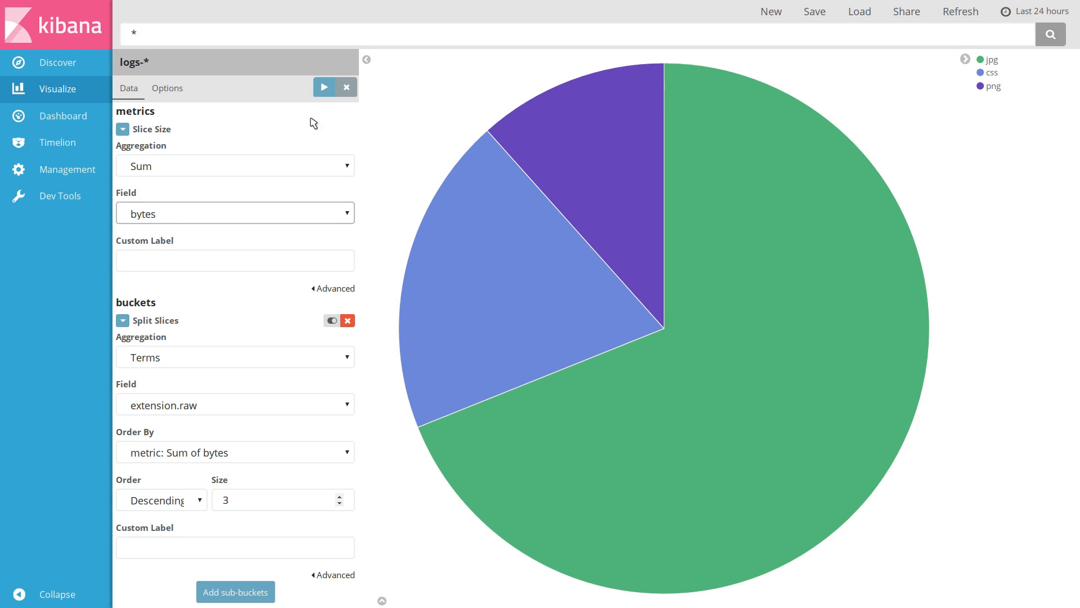
pyautogui.click(331, 85)
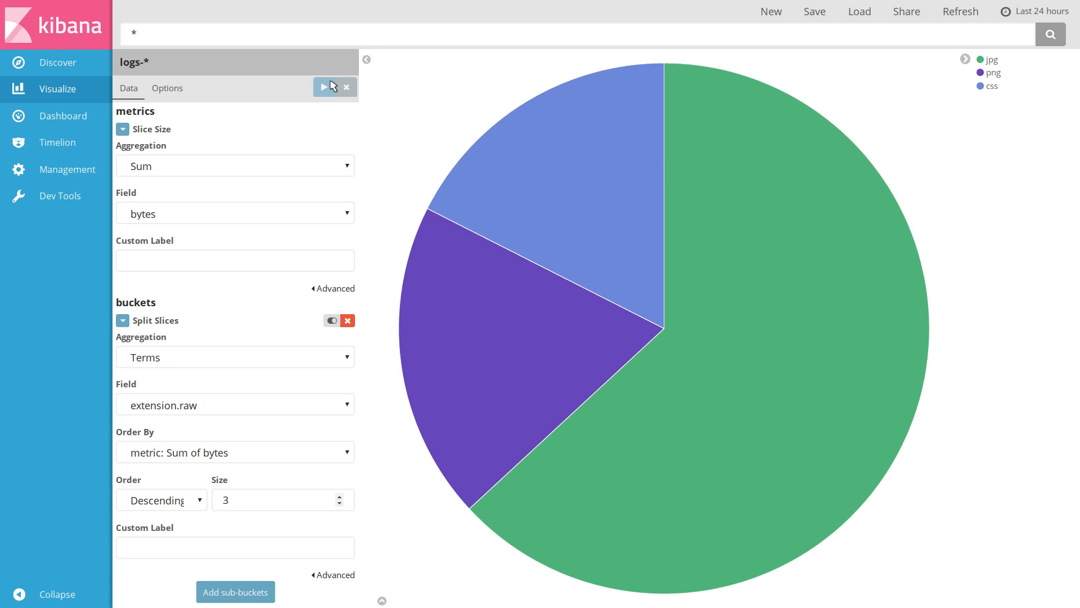
# Turn the pie chart into a donut in the view options and apply it
pyautogui.click(166, 92)
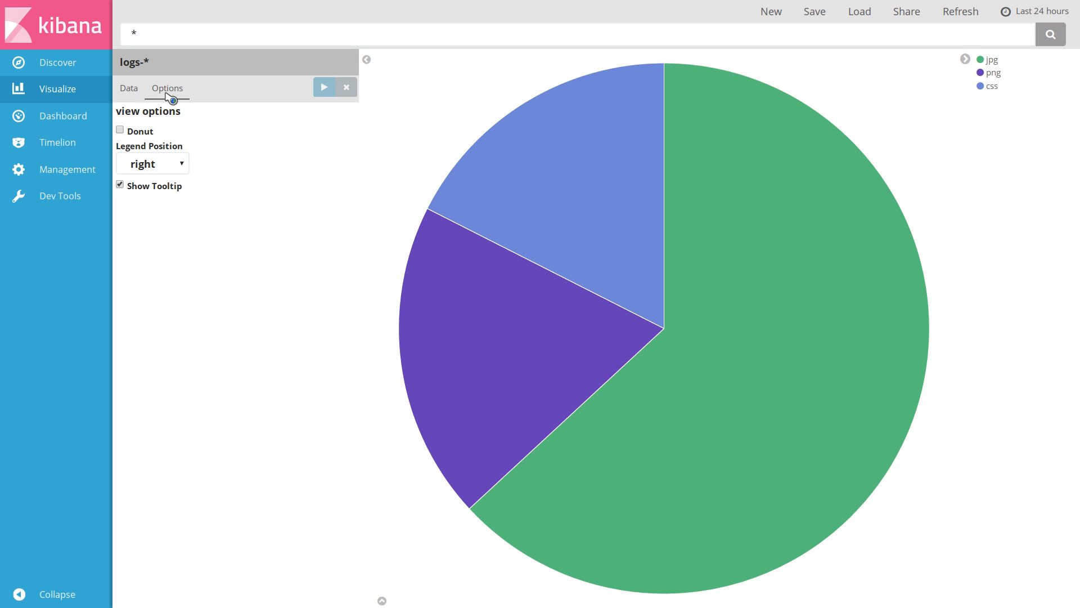
pyautogui.click(149, 133)
pyautogui.click(326, 95)
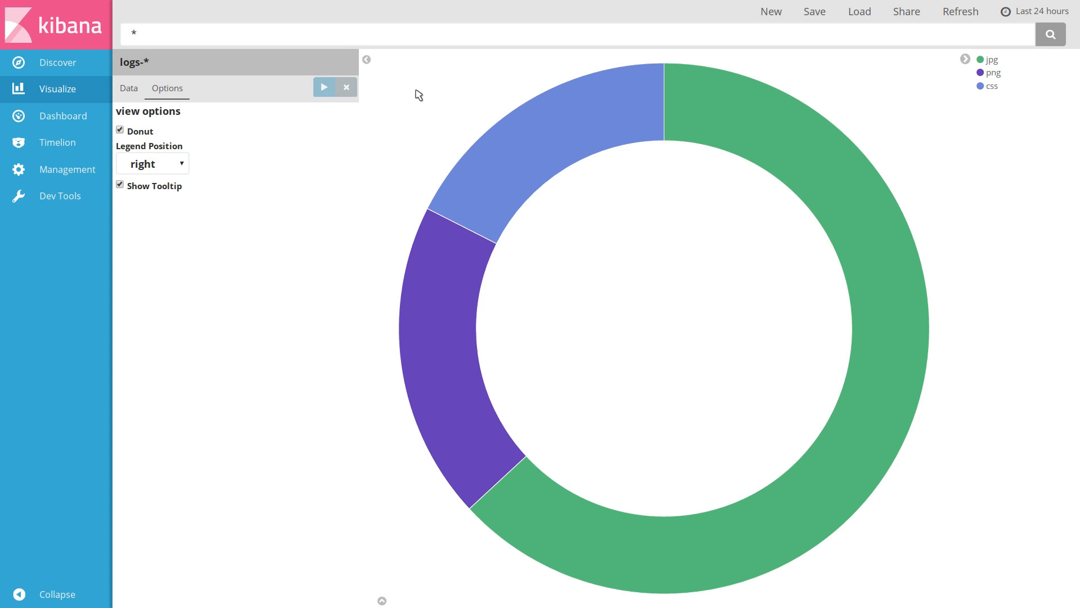
# Save the visualization with the title Extensions
pyautogui.click(806, 22)
pyautogui.write('Extensions')
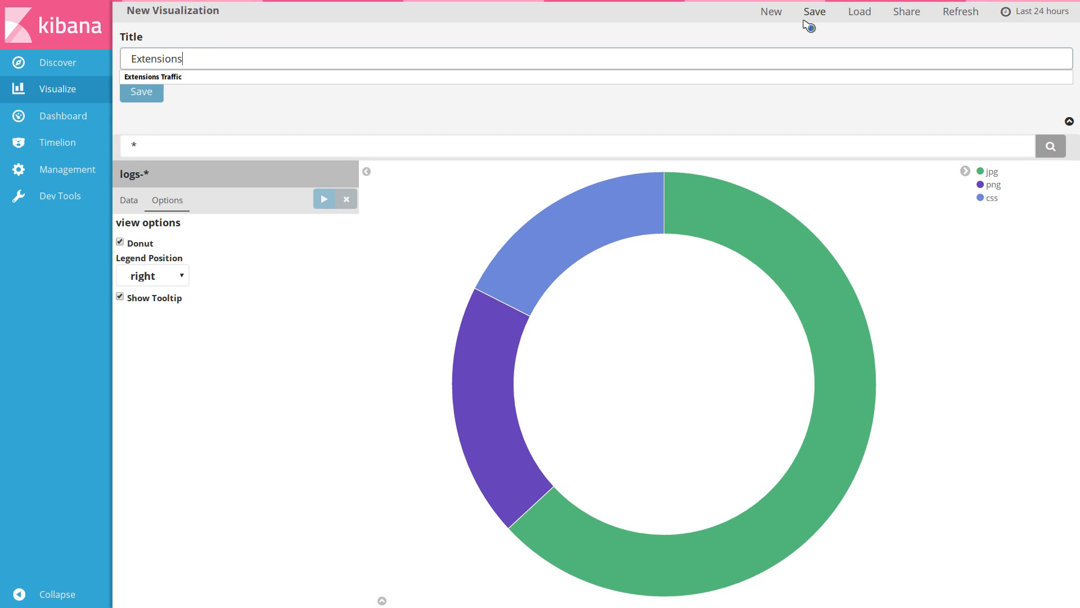
pyautogui.press('Return')
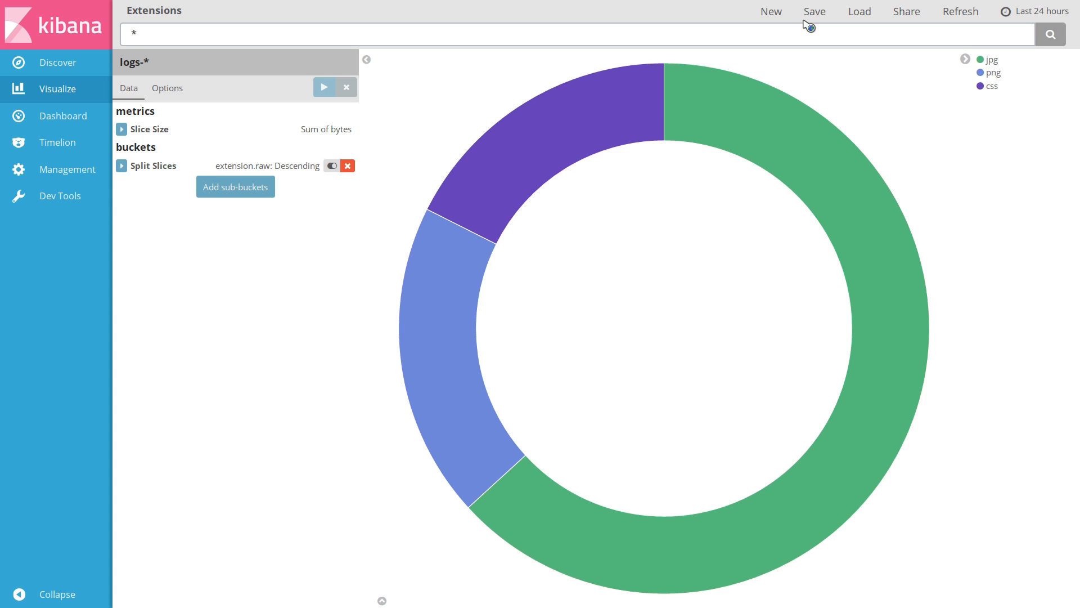
# Start a new line chart visualization from a new search on the logs-* index
pyautogui.click(770, 15)
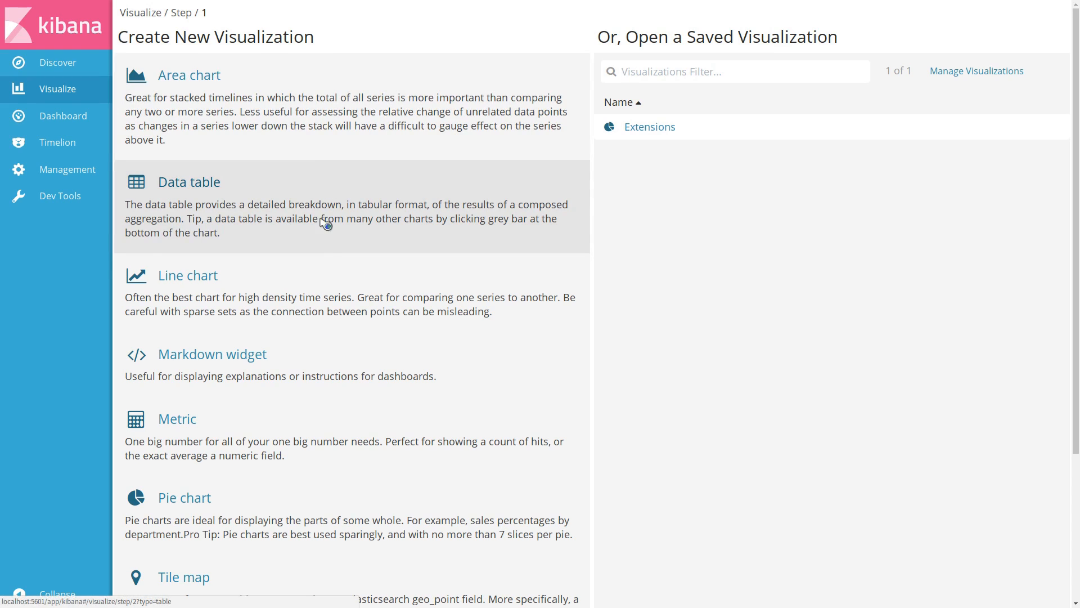
pyautogui.click(330, 287)
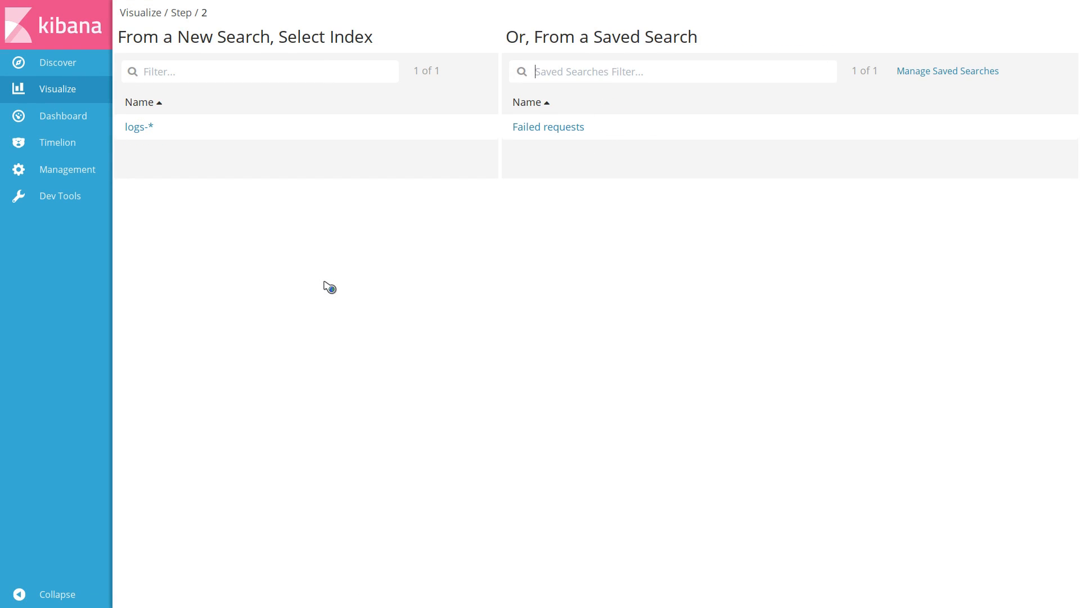
pyautogui.click(314, 127)
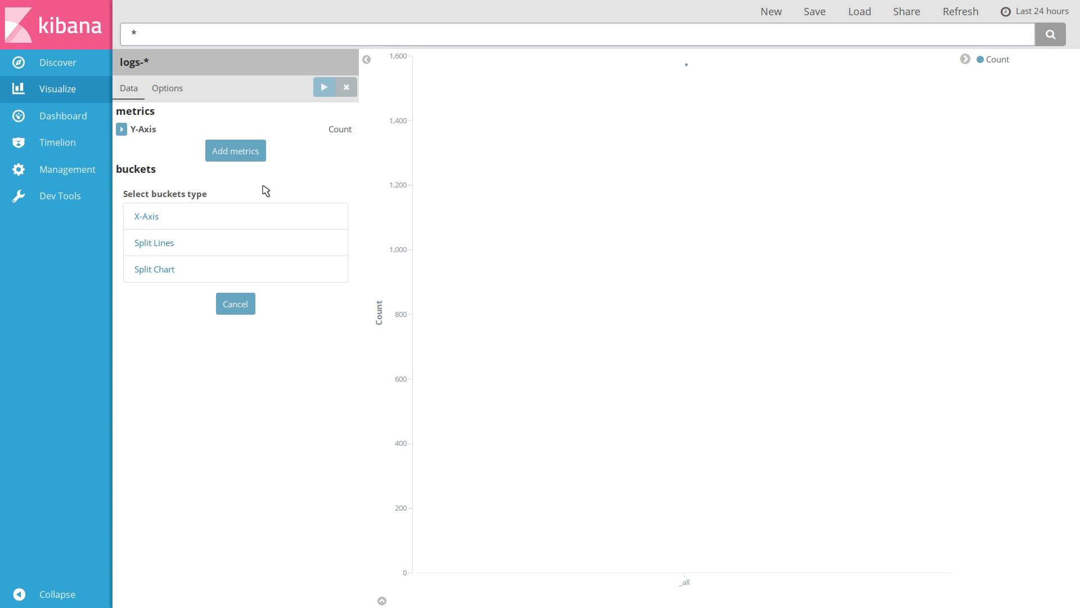
pyautogui.click(252, 216)
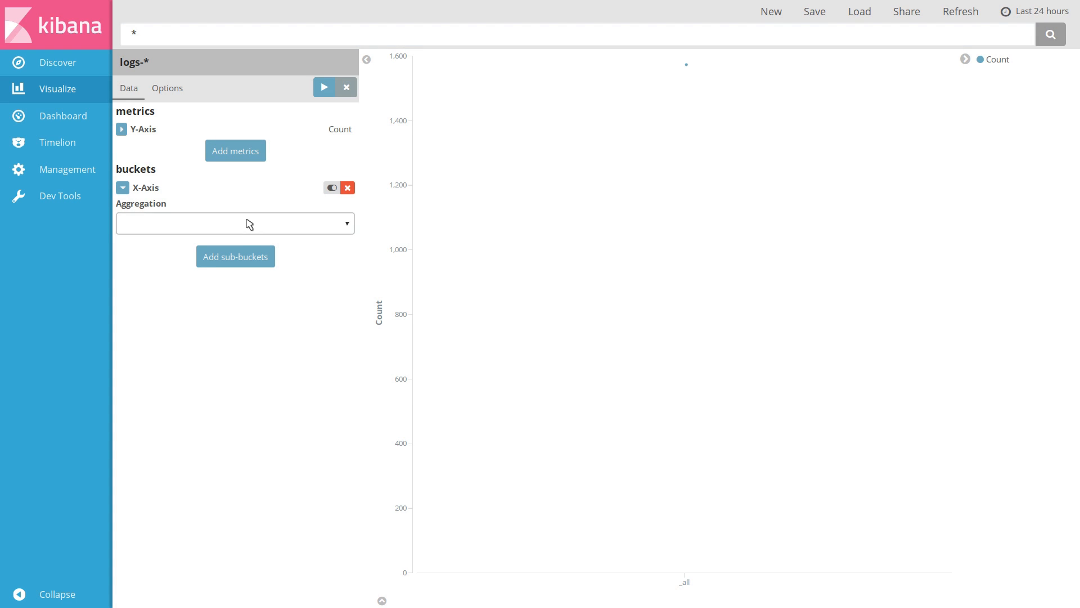
pyautogui.click(235, 256)
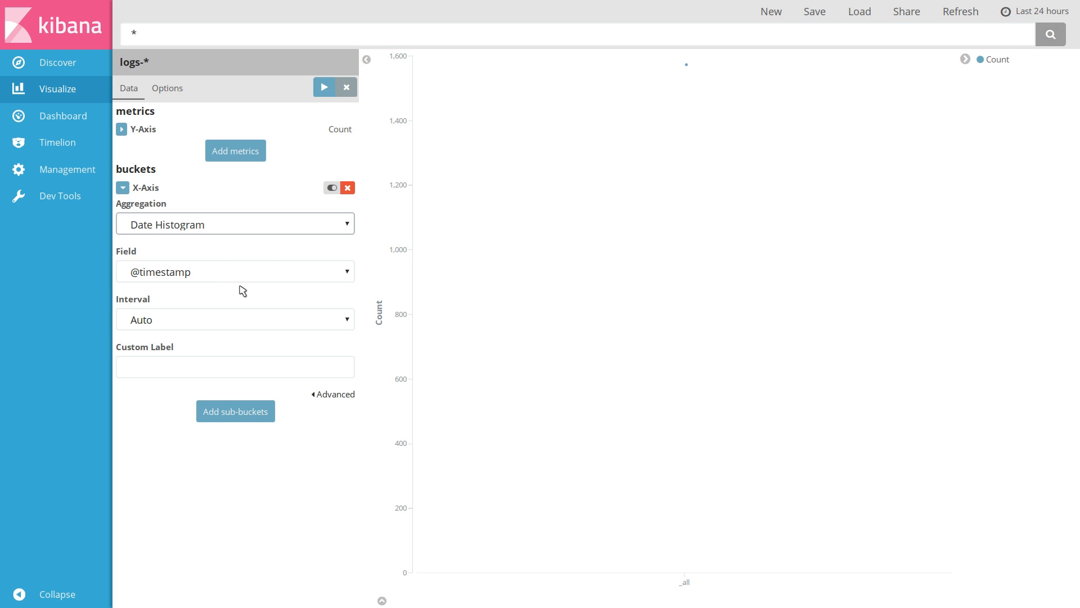
pyautogui.click(325, 89)
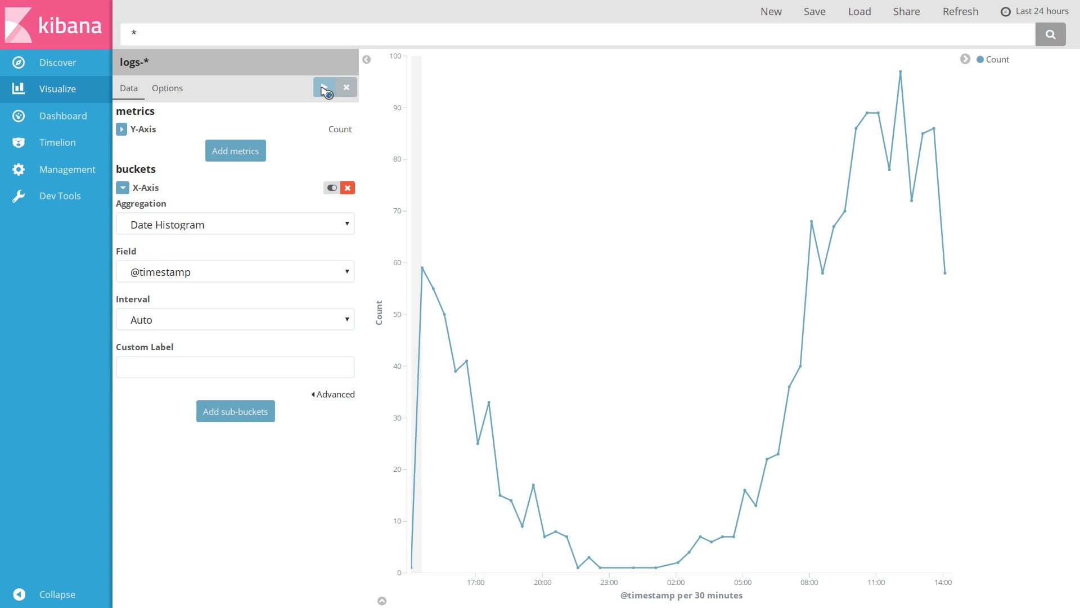
# Enable Smooth Lines in the chart's view options and apply it
pyautogui.click(233, 322)
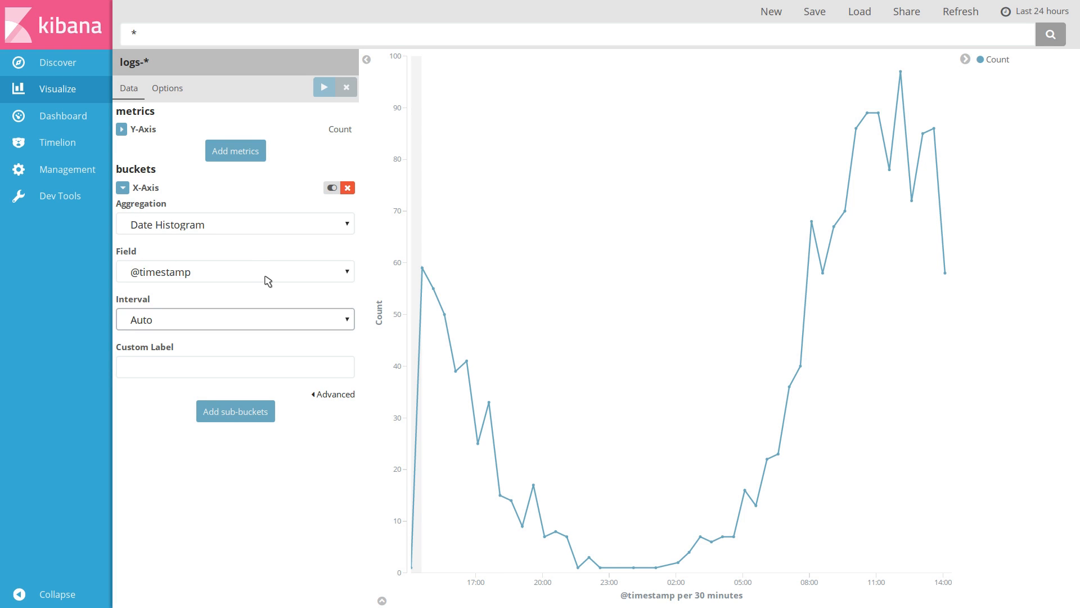
pyautogui.click(168, 91)
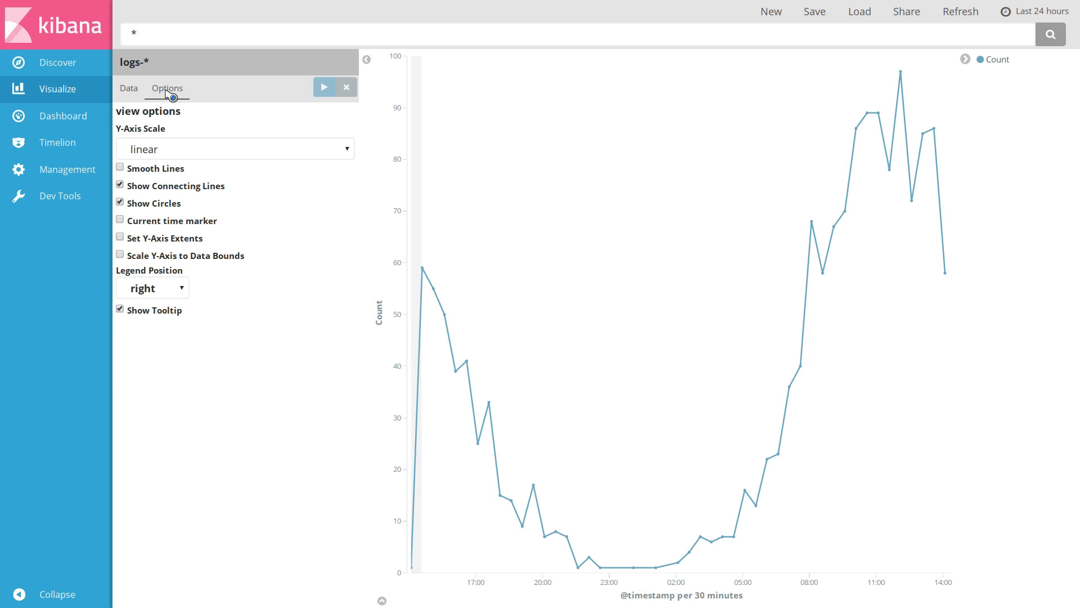
pyautogui.click(160, 168)
pyautogui.click(325, 89)
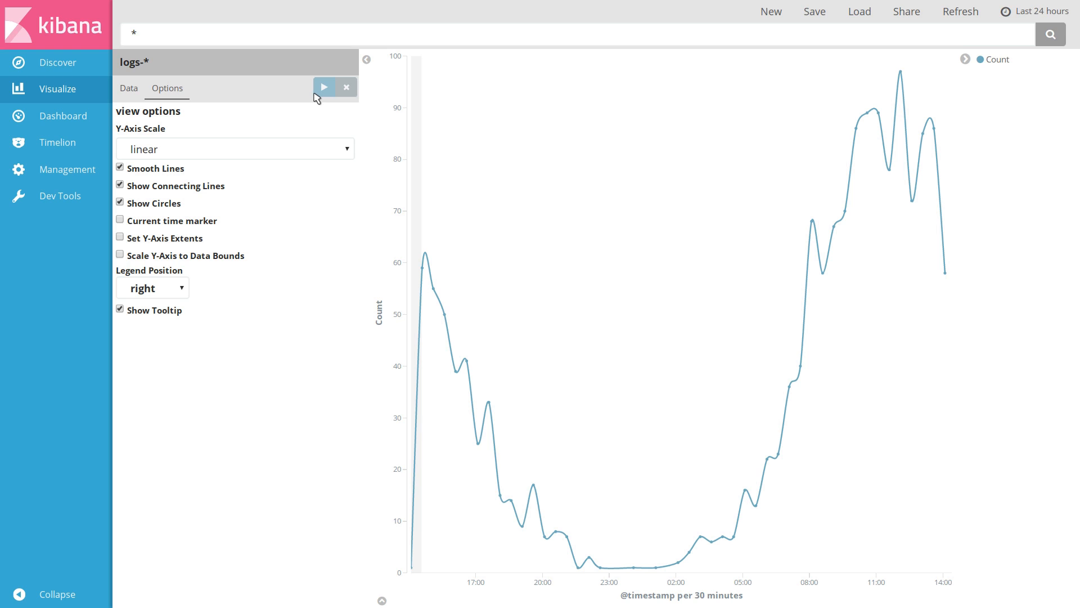
# Add a Split Lines sub-bucket with a Terms sub-aggregation on the geo.src field and apply it
pyautogui.click(127, 93)
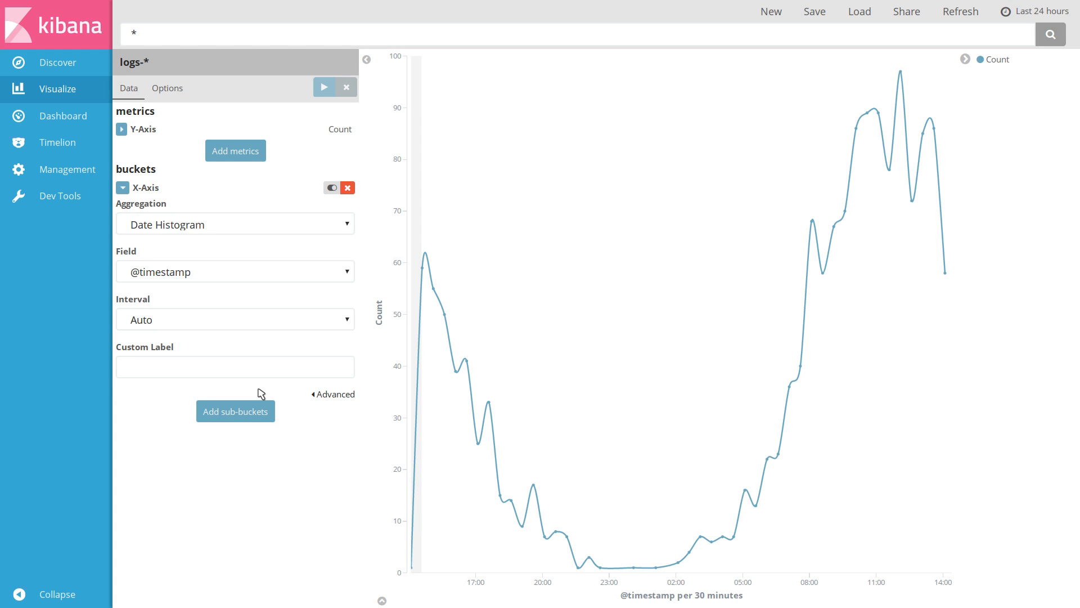
pyautogui.click(264, 410)
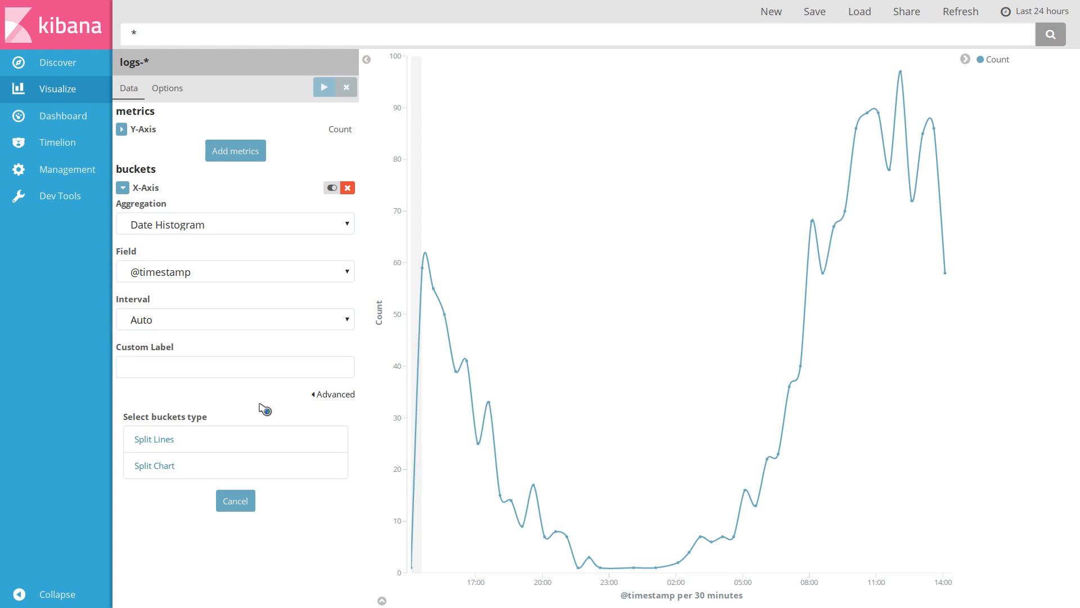
pyautogui.click(237, 444)
pyautogui.click(248, 457)
pyautogui.click(219, 550)
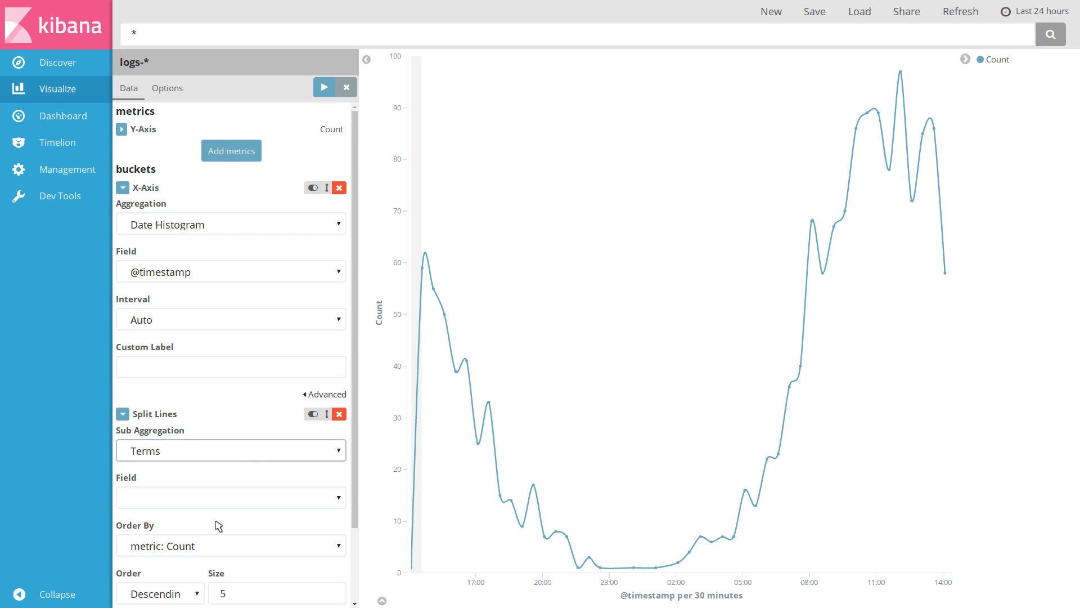
pyautogui.click(218, 498)
pyautogui.press('g')
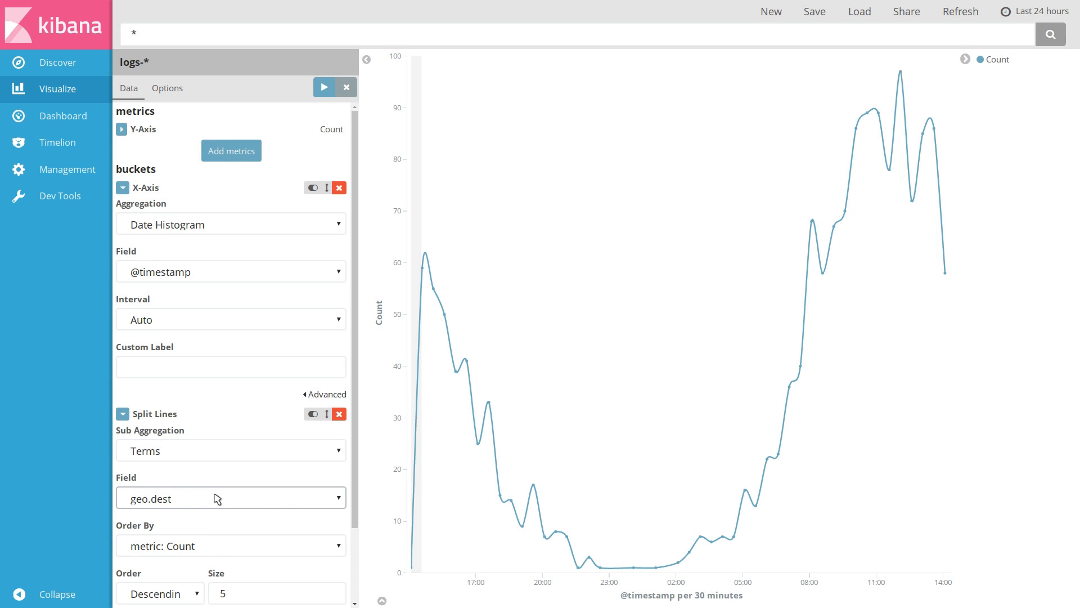
pyautogui.press('g')
pyautogui.scroll(-3, 293, 450)
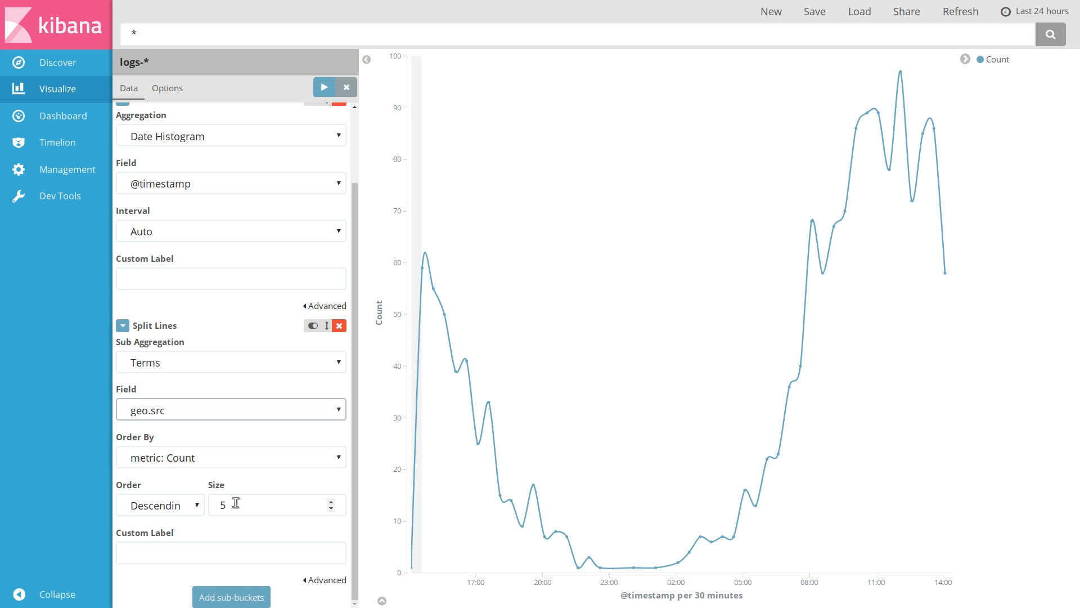
pyautogui.click(323, 89)
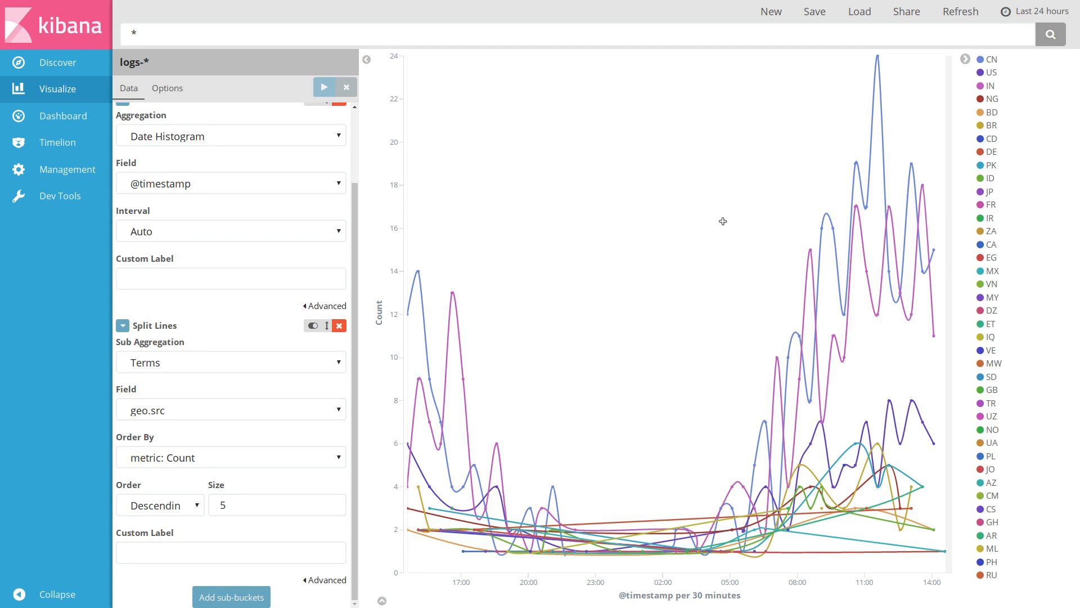
# Collapse the X-Axis and Split Lines editors and turn off Show Connecting Lines, applying the change
pyautogui.click(122, 325)
pyautogui.click(122, 188)
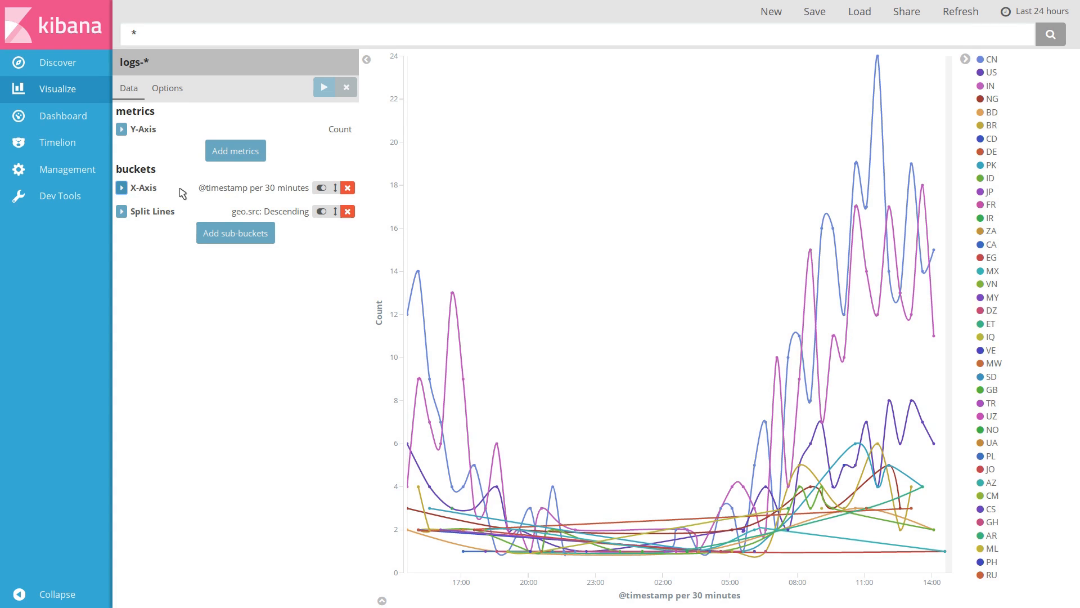
pyautogui.click(168, 90)
pyautogui.click(172, 187)
pyautogui.click(324, 88)
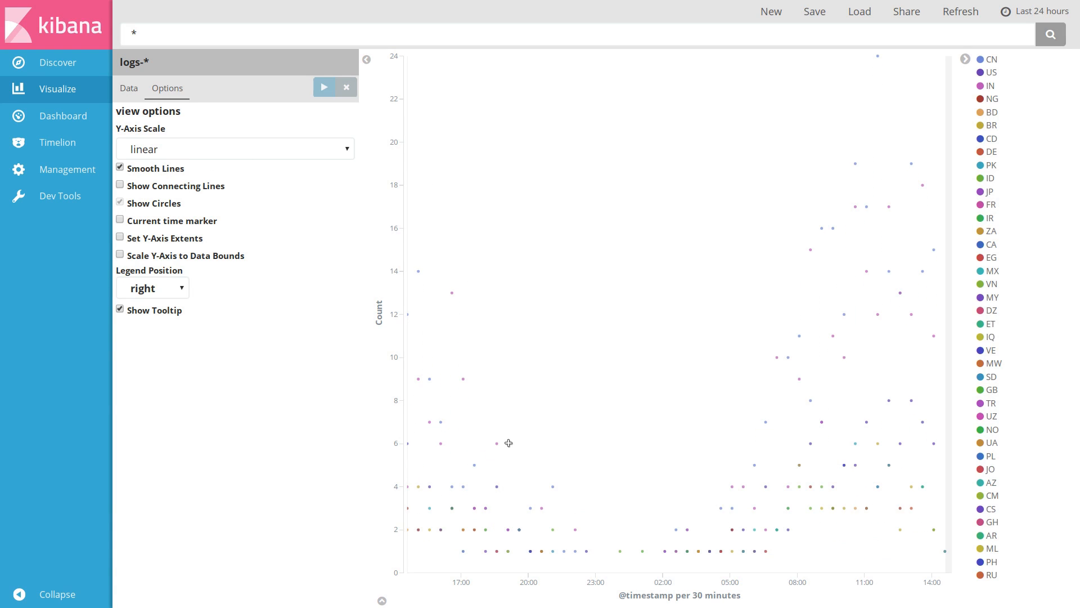
# Inspect the data point tooltips, then turn Show Connecting Lines back on
pyautogui.moveTo(521, 548)
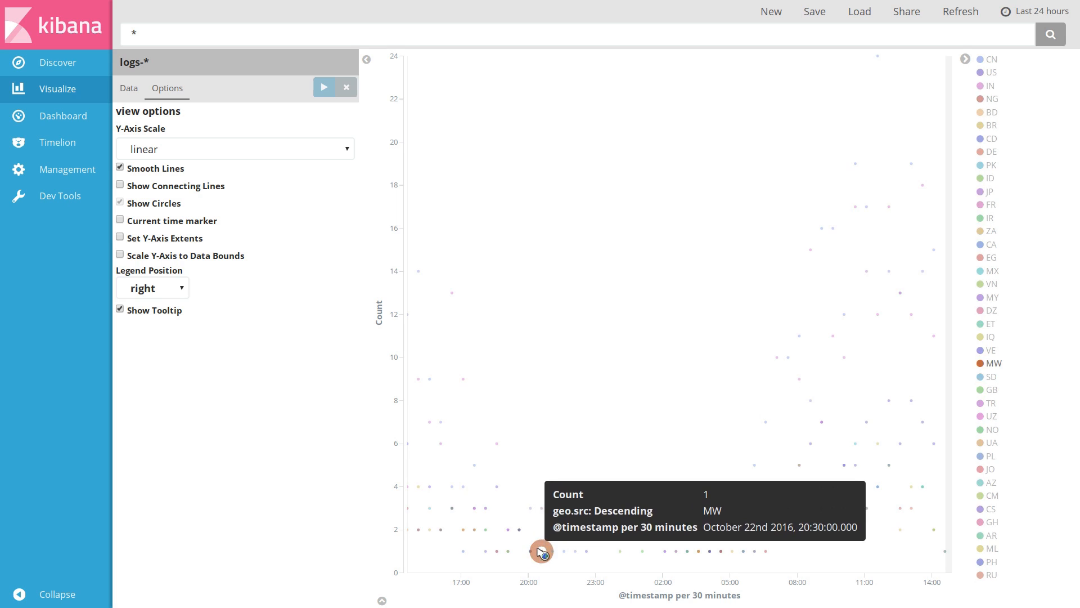
pyautogui.moveTo(557, 547)
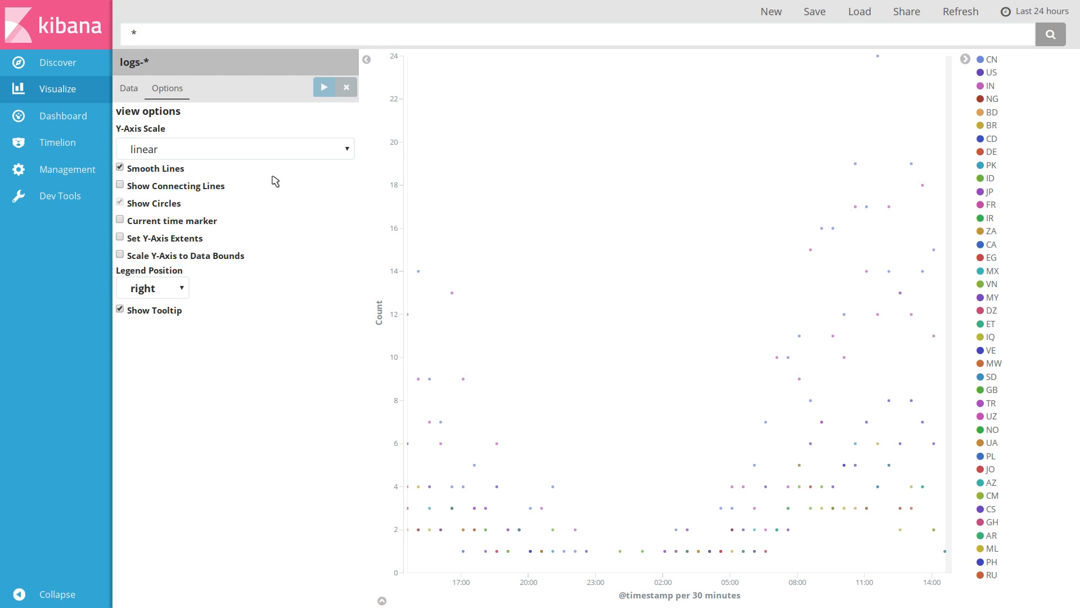
pyautogui.click(204, 187)
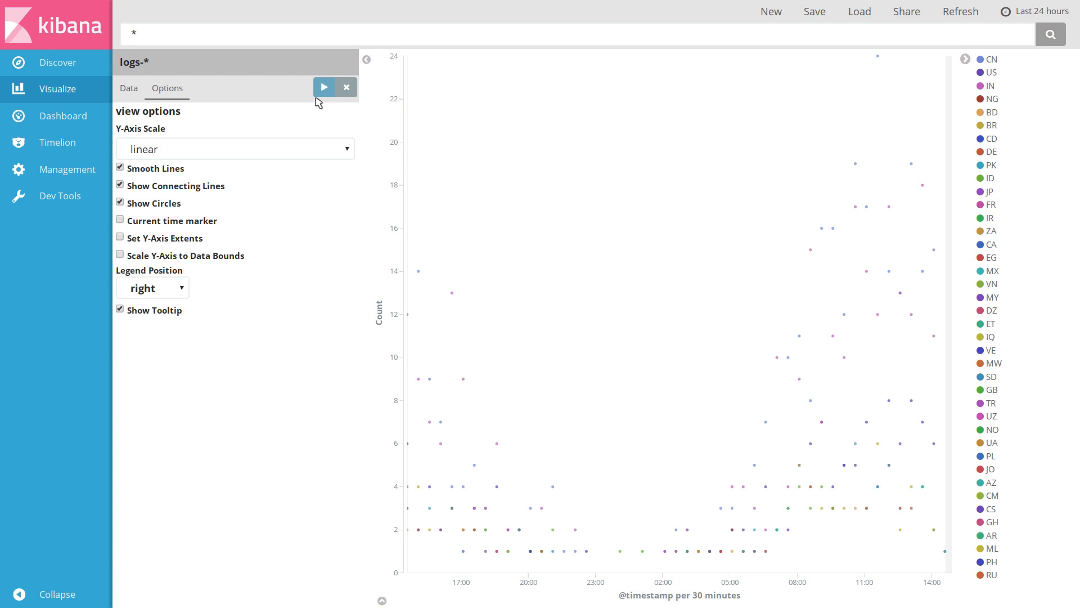
# Reorder the buckets so Split Lines comes before the X-Axis
pyautogui.click(128, 88)
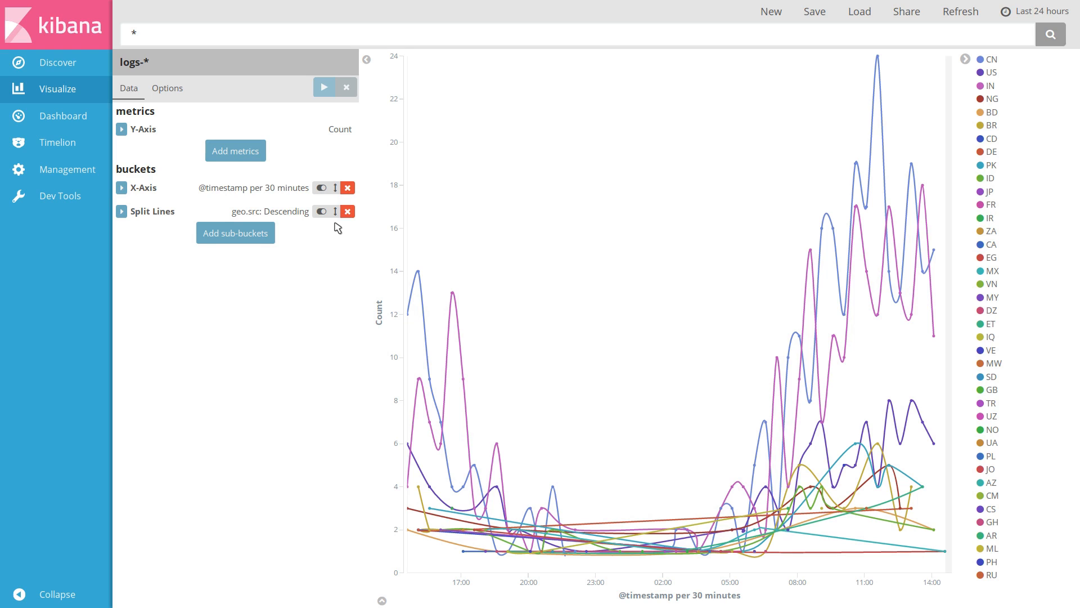
pyautogui.moveTo(336, 211); pyautogui.dragTo(335, 187)
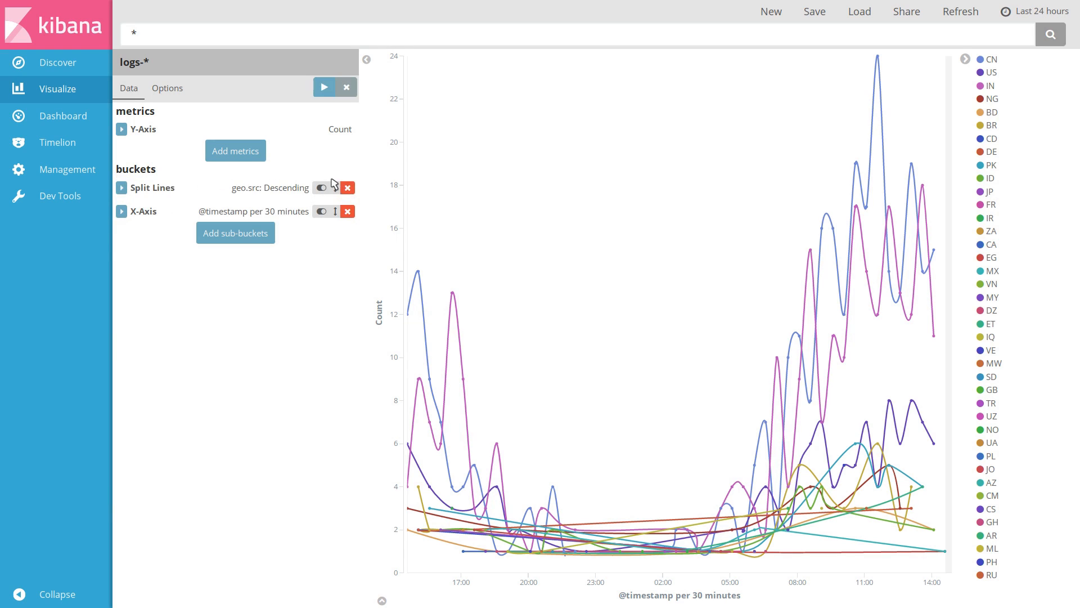
# Apply the bucket reorder, then add a Dot Size metric using the Average of the bytes field and apply it
pyautogui.click(330, 89)
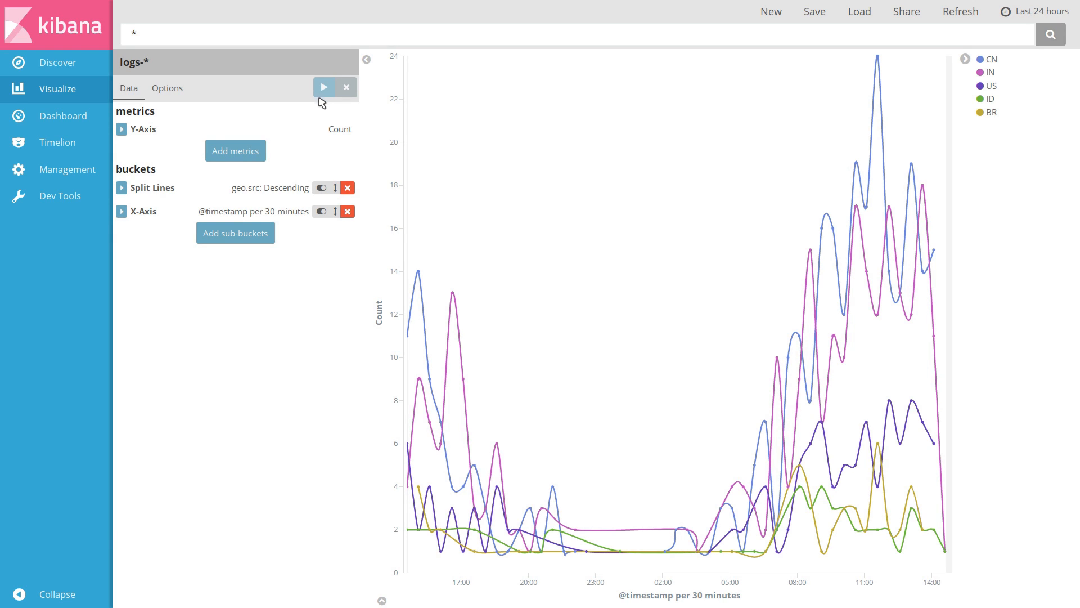
pyautogui.click(234, 151)
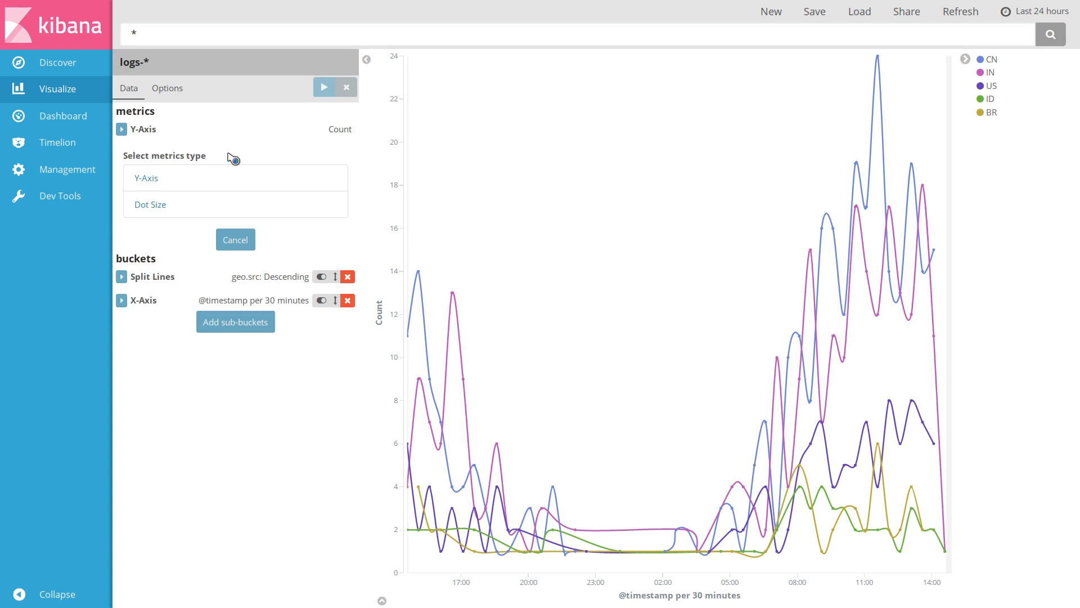
pyautogui.click(233, 208)
pyautogui.click(222, 234)
pyautogui.click(222, 278)
pyautogui.click(222, 283)
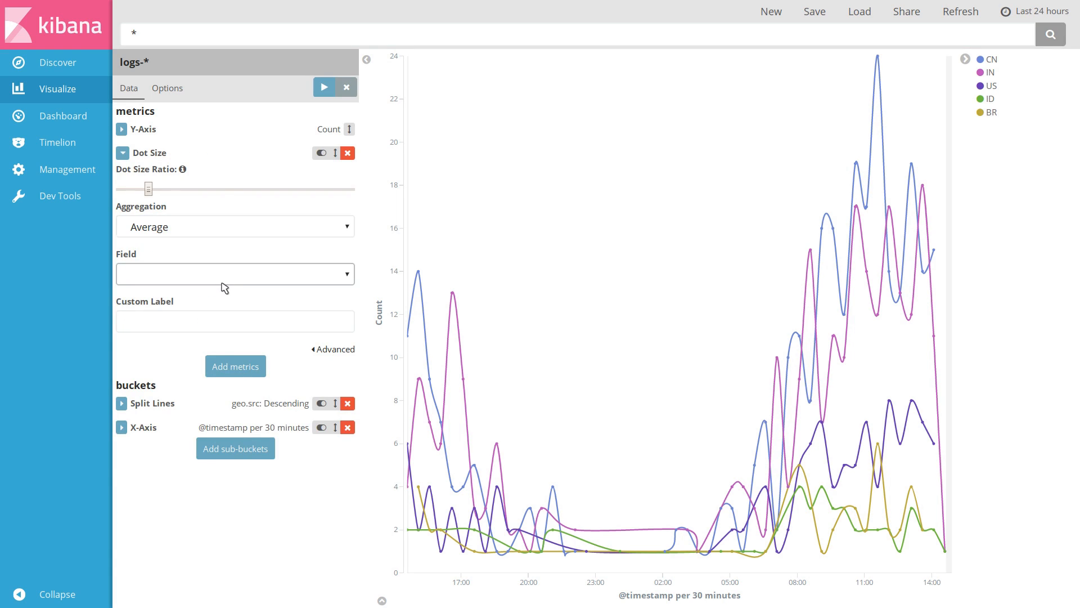
pyautogui.click(221, 325)
pyautogui.click(324, 86)
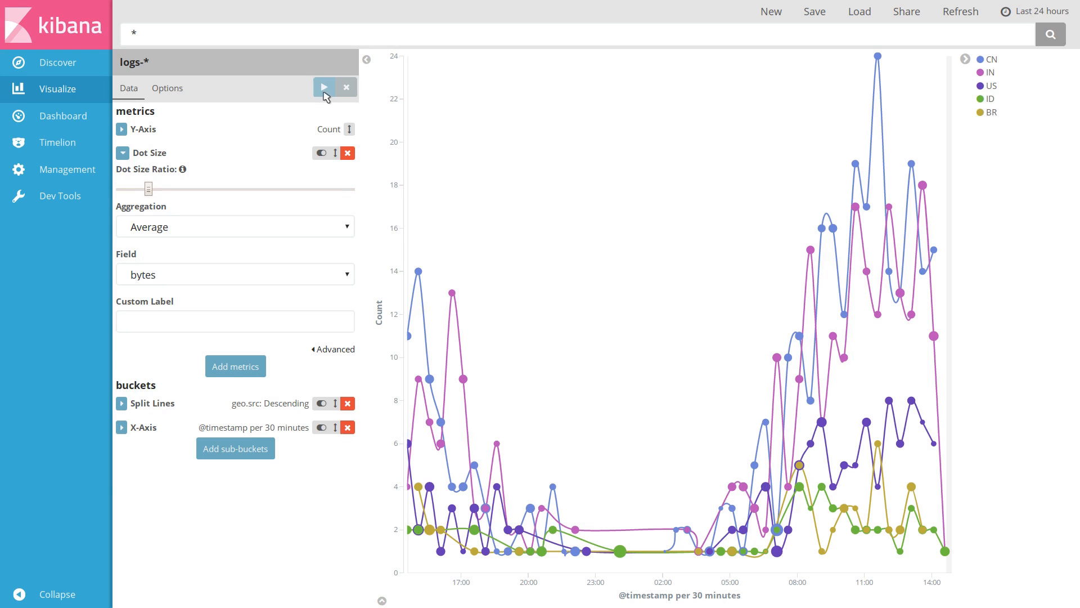
# Save the line chart visualization with the title "Top 5 Countries"
pyautogui.moveTo(769, 361)
pyautogui.click(820, 15)
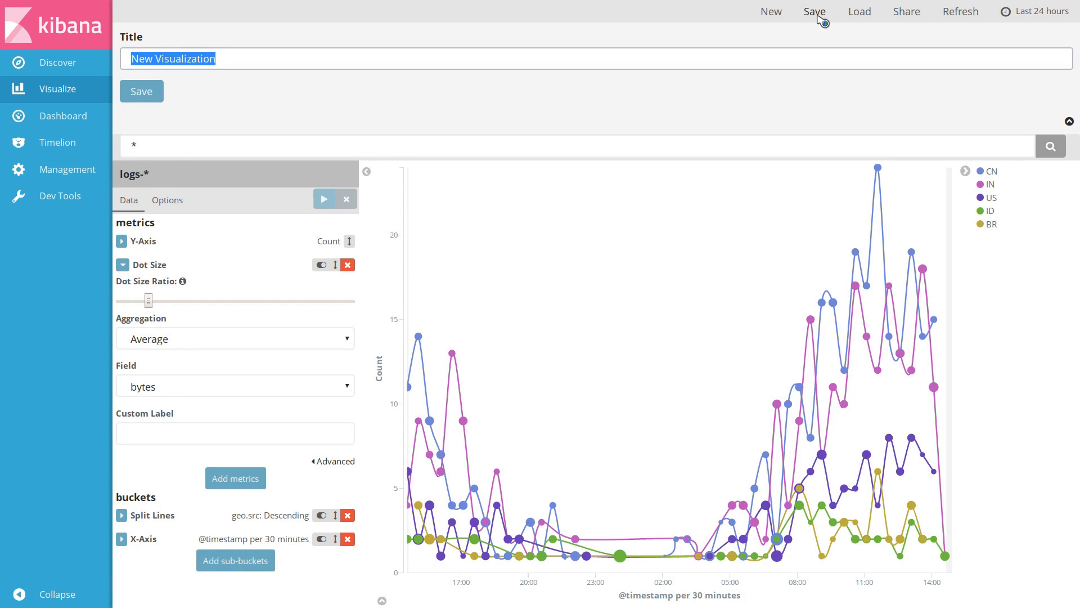
pyautogui.write('Top 5 Countries')
pyautogui.press('Return')
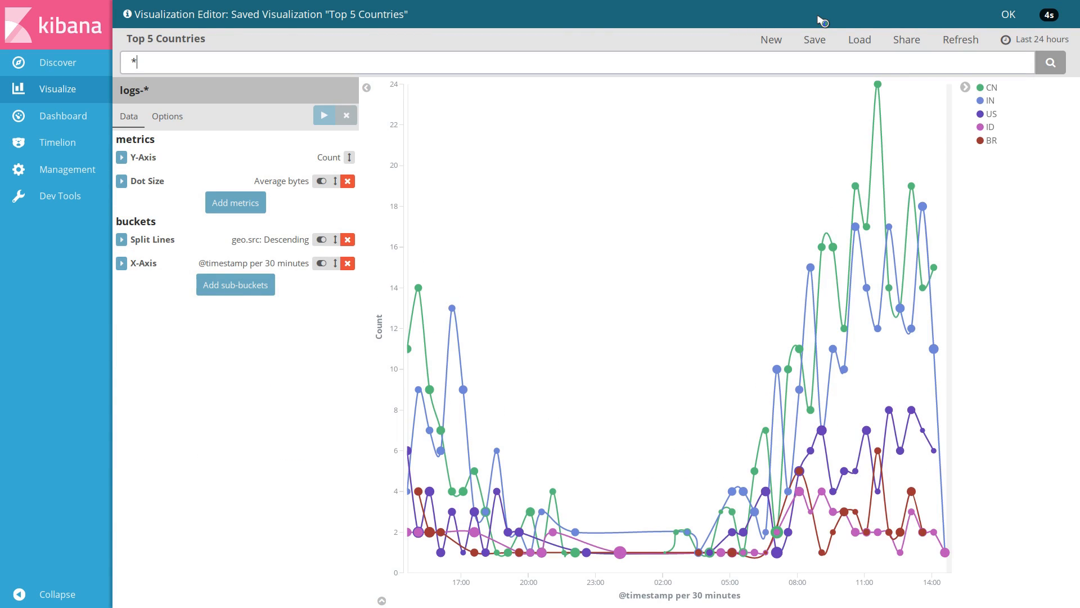
# Start a new Data table visualization based on the logs-* index
pyautogui.click(777, 44)
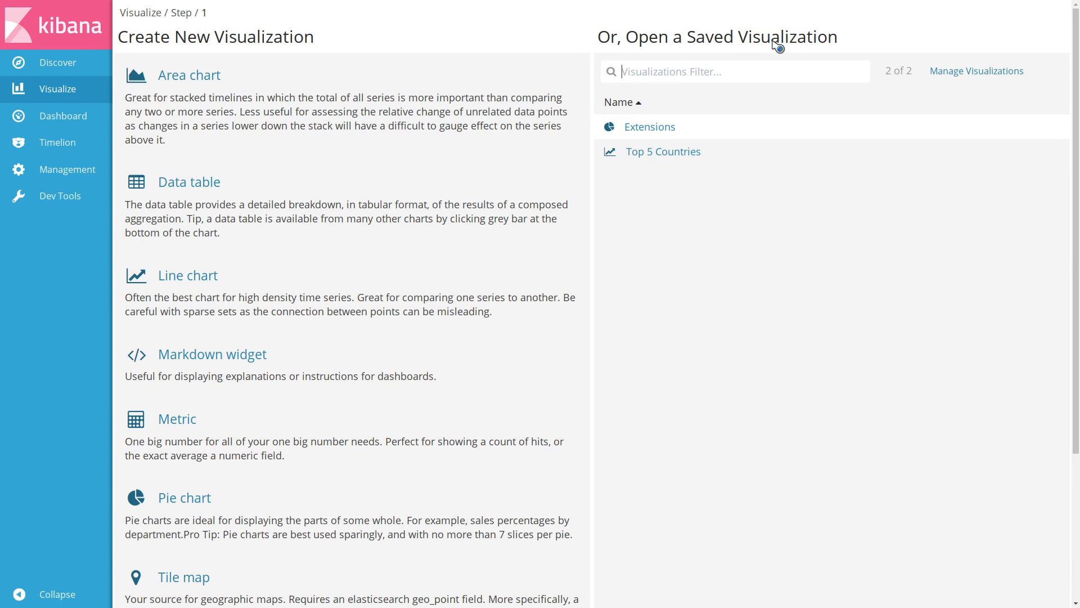
pyautogui.scroll(-4, 403, 450)
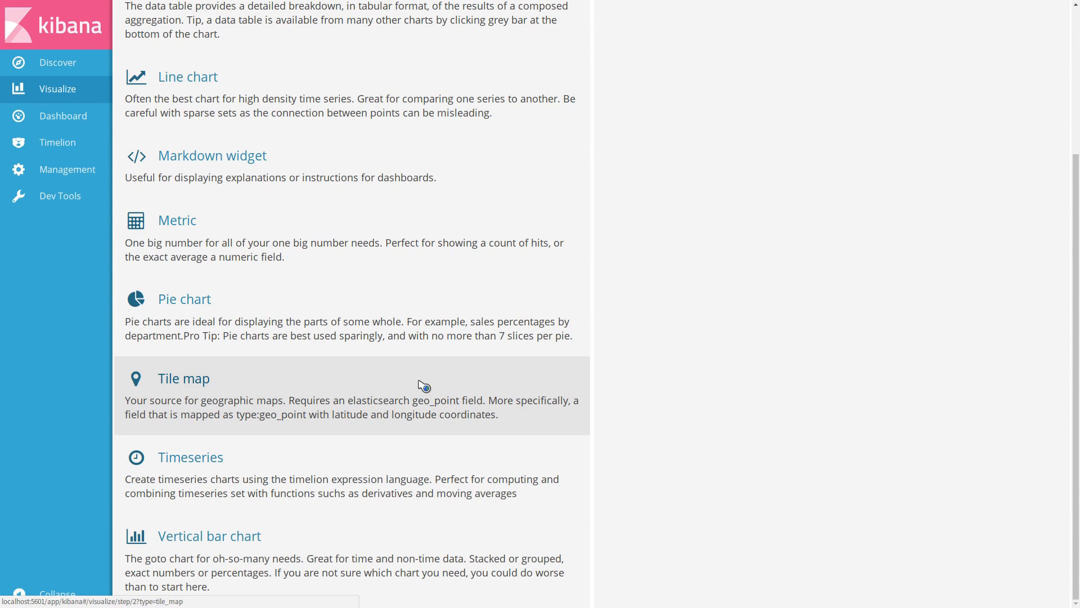
pyautogui.scroll(4, 670, 367)
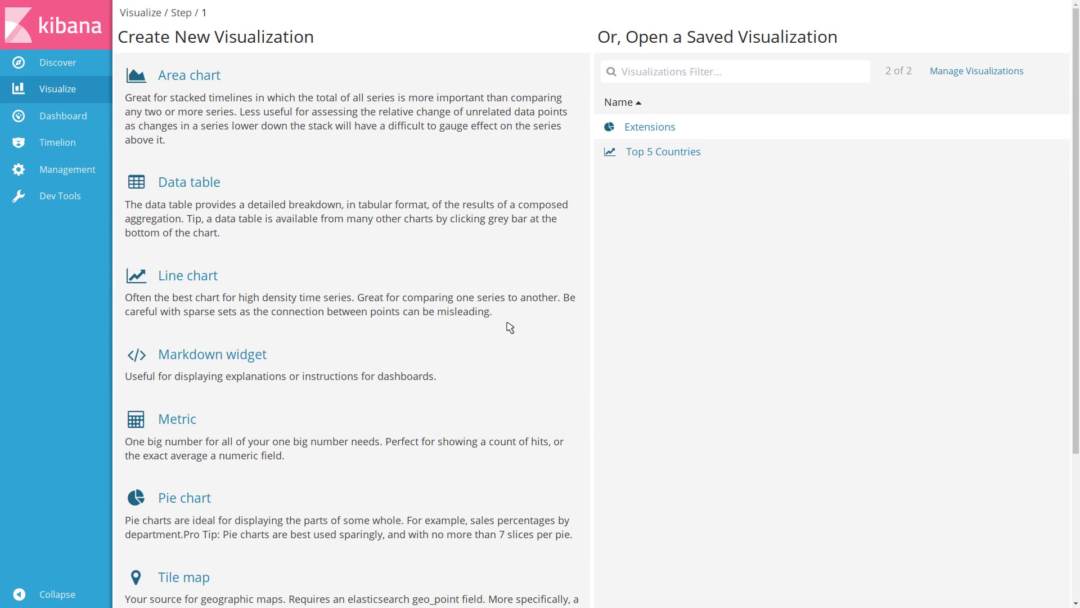
pyautogui.click(516, 224)
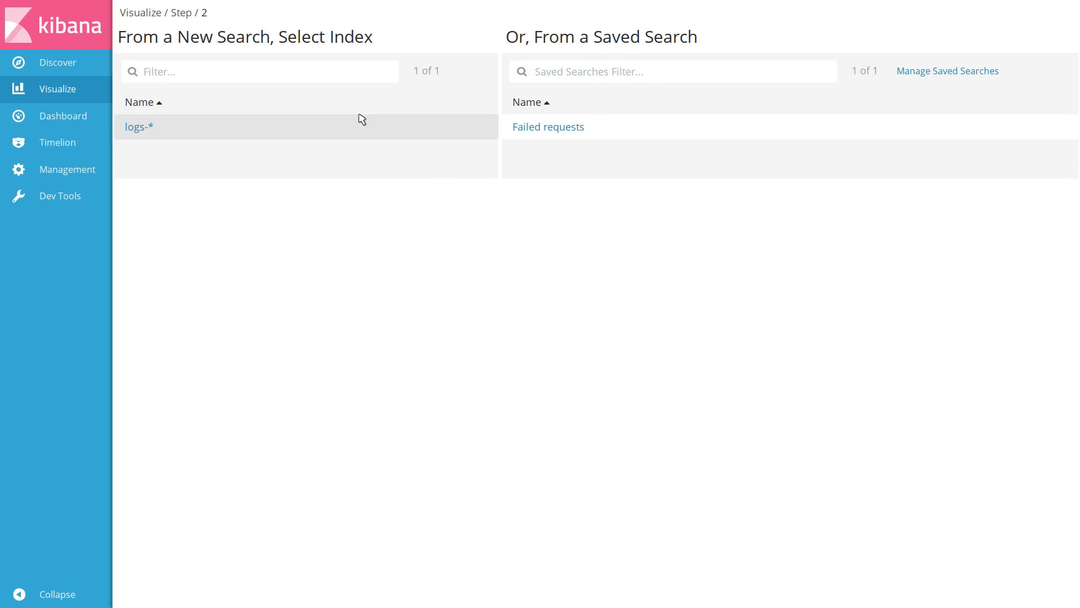
pyautogui.click(347, 125)
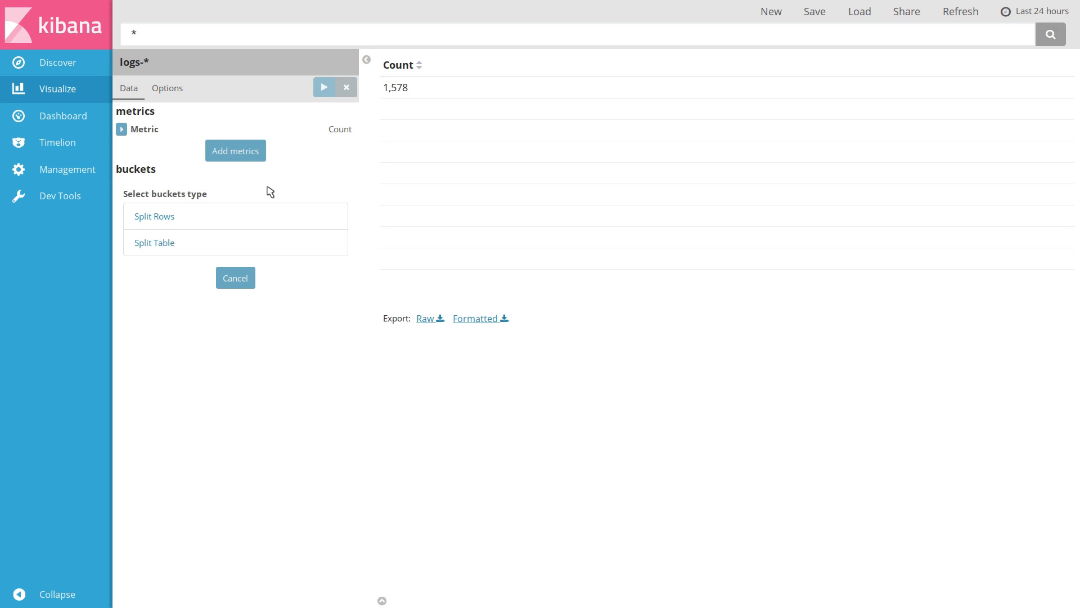
# Split the table rows with a Histogram aggregation on the bytes field at interval 300 and apply it
pyautogui.click(236, 217)
pyautogui.click(236, 226)
pyautogui.click(220, 264)
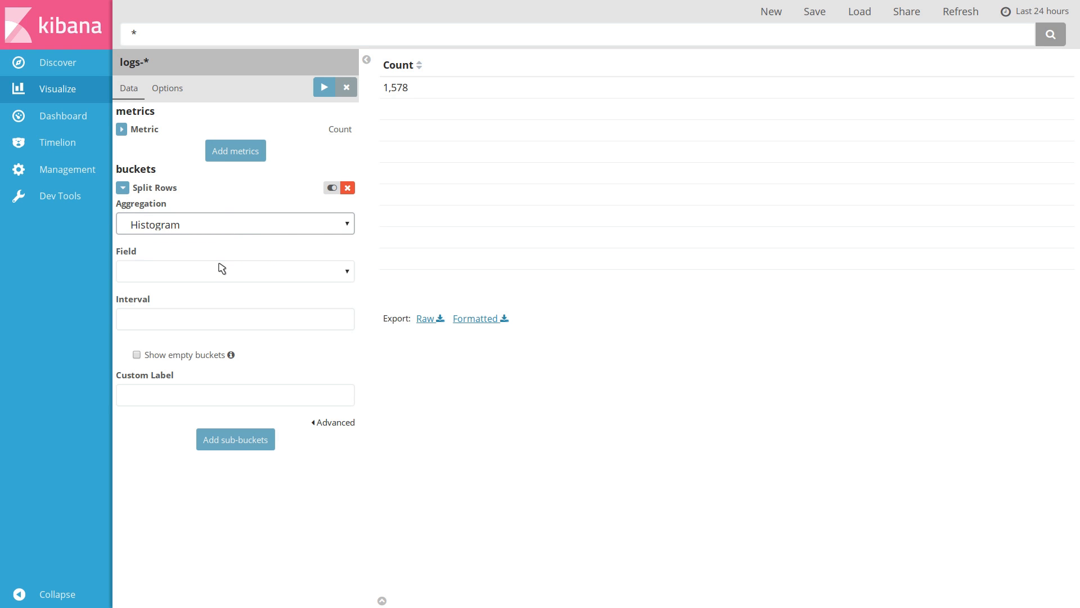
pyautogui.click(219, 271)
pyautogui.click(212, 319)
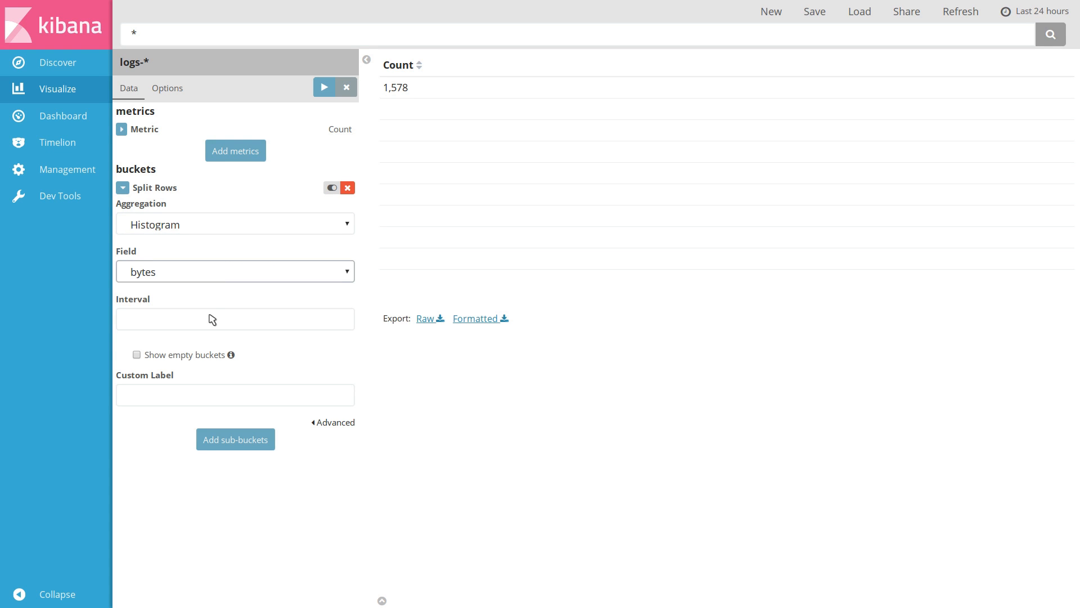
pyautogui.click(208, 319)
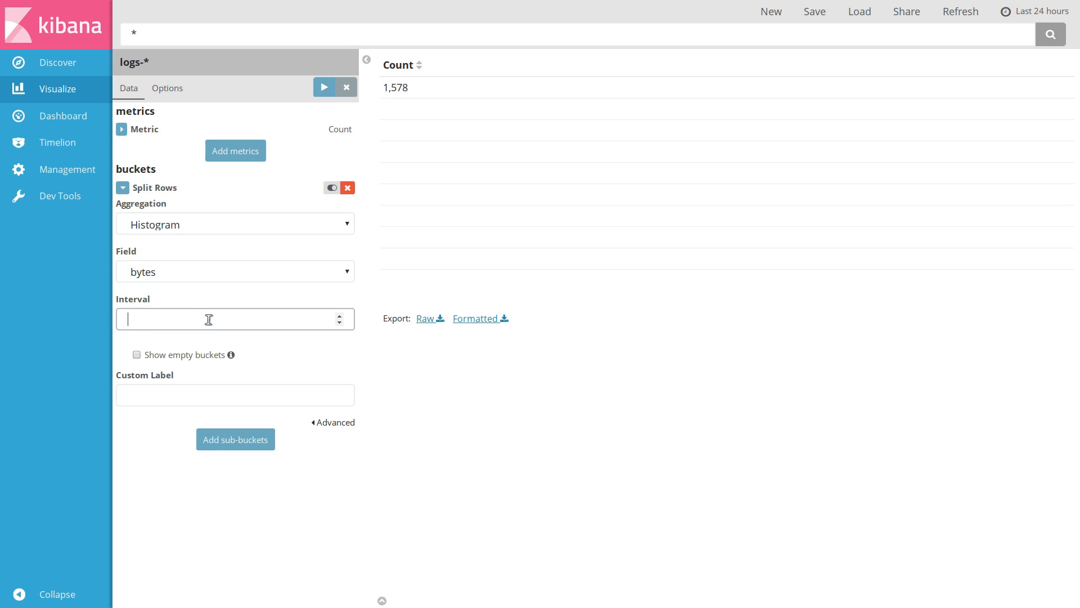
pyautogui.write('300')
pyautogui.click(319, 86)
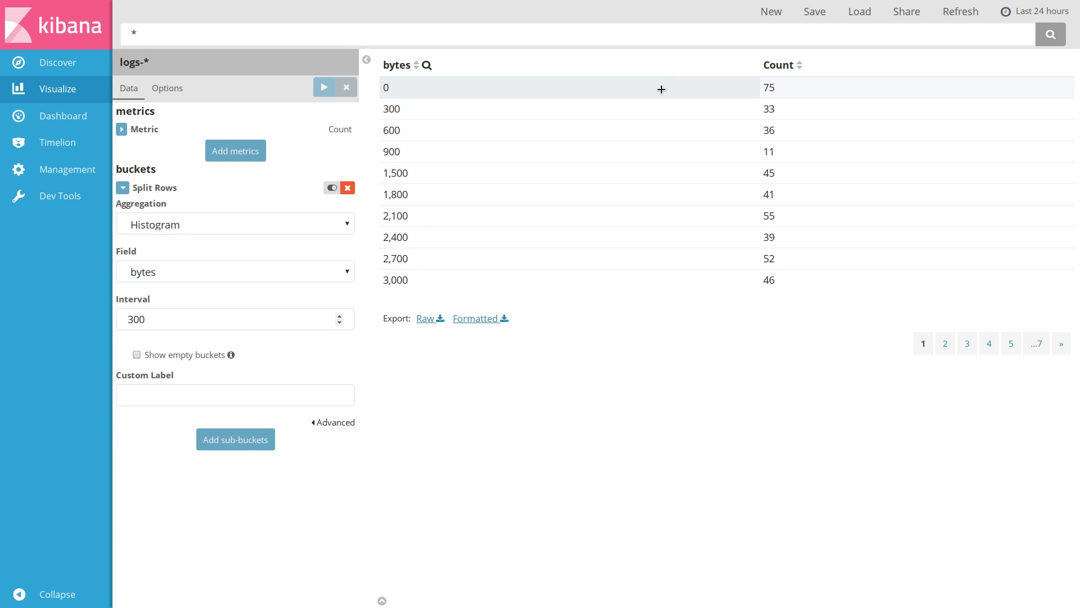
# Load the saved Extensions visualization, show its data table, and export the raw data
pyautogui.click(866, 13)
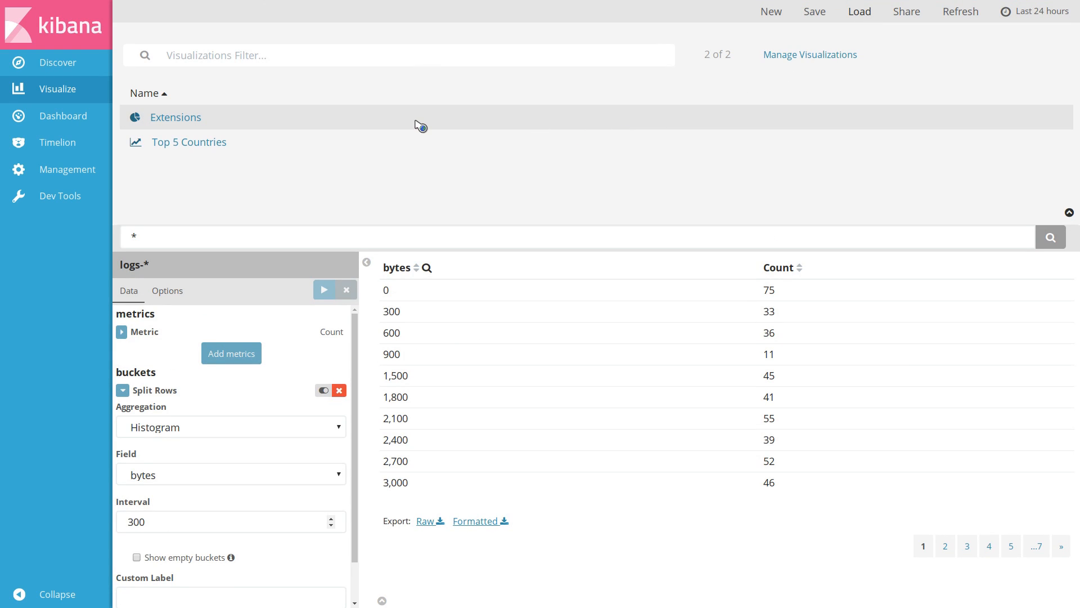
pyautogui.click(418, 125)
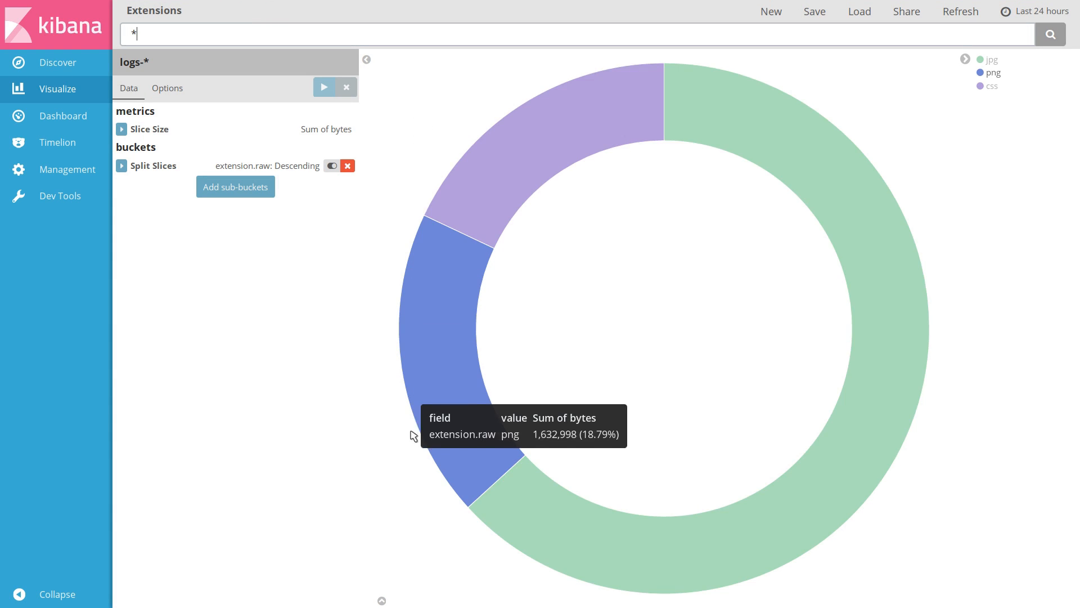
pyautogui.click(384, 601)
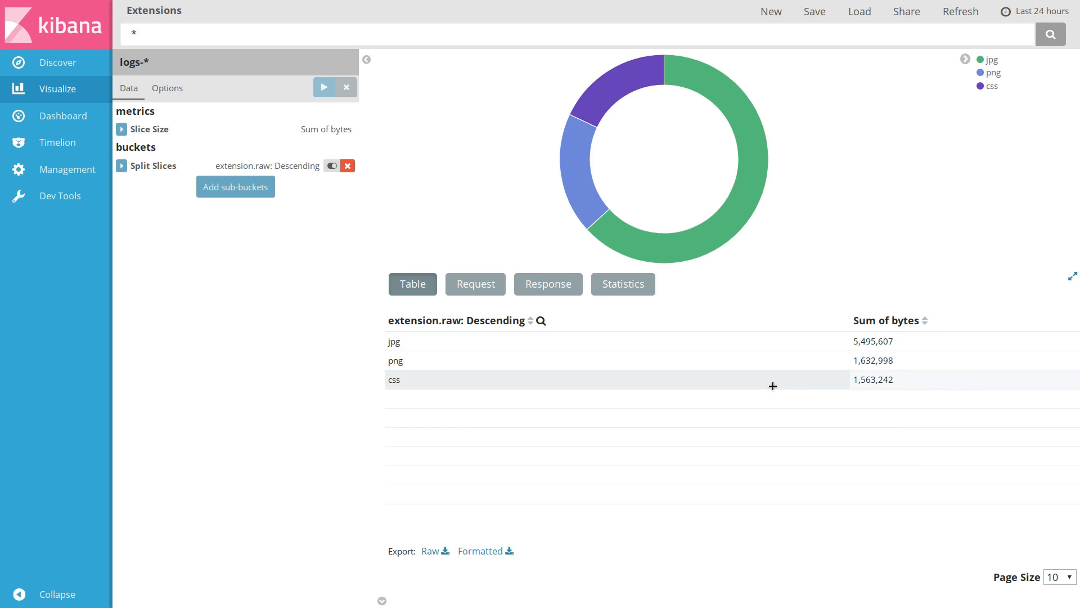
pyautogui.click(433, 555)
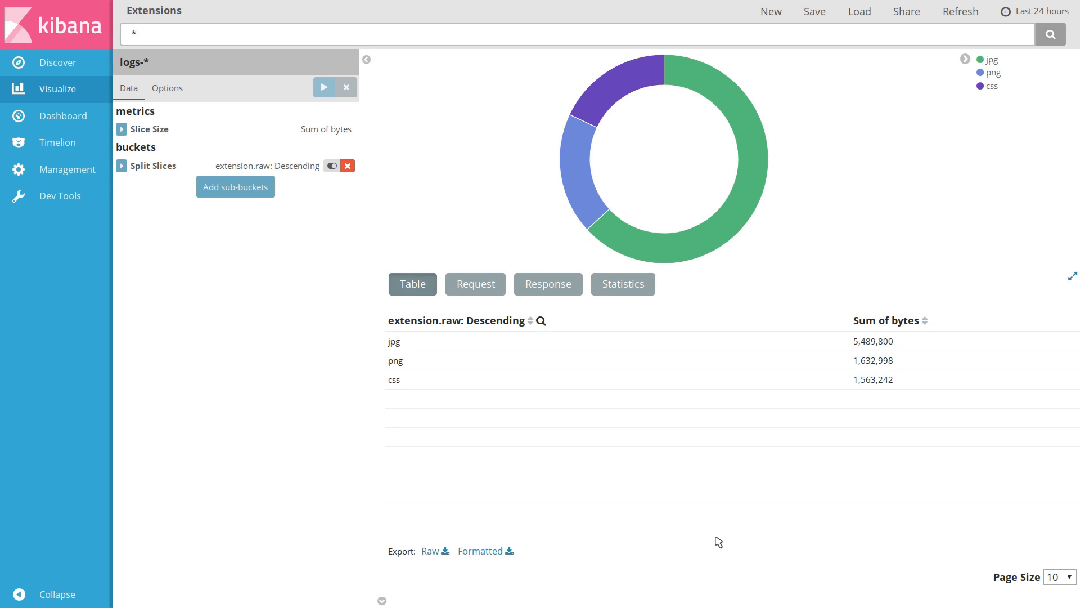
# Create a Markdown widget with a greeting to two people, the first name in bold, and apply it
pyautogui.click(766, 14)
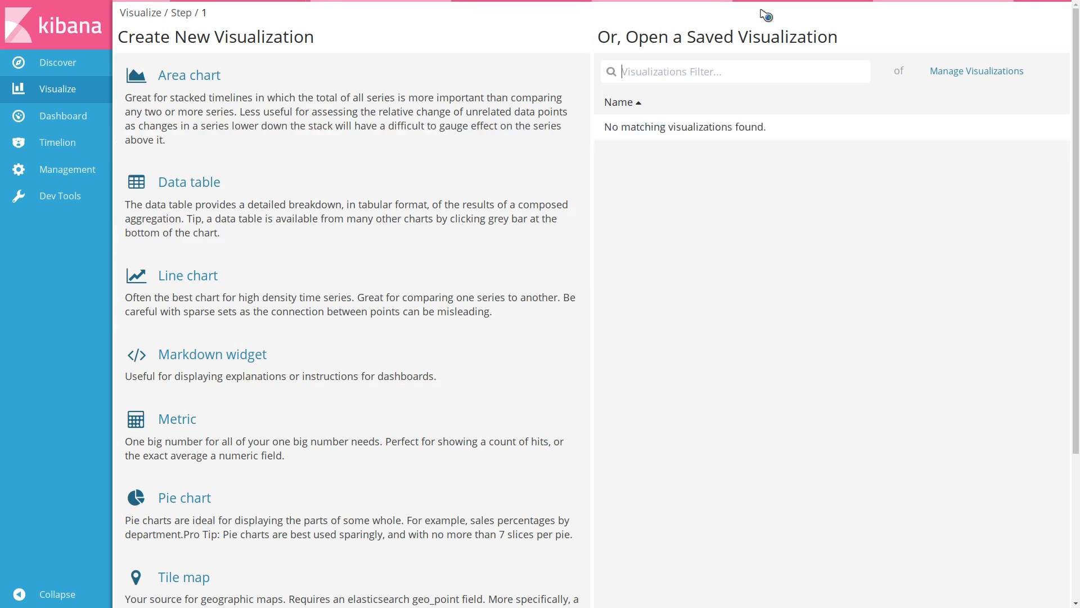
pyautogui.click(359, 366)
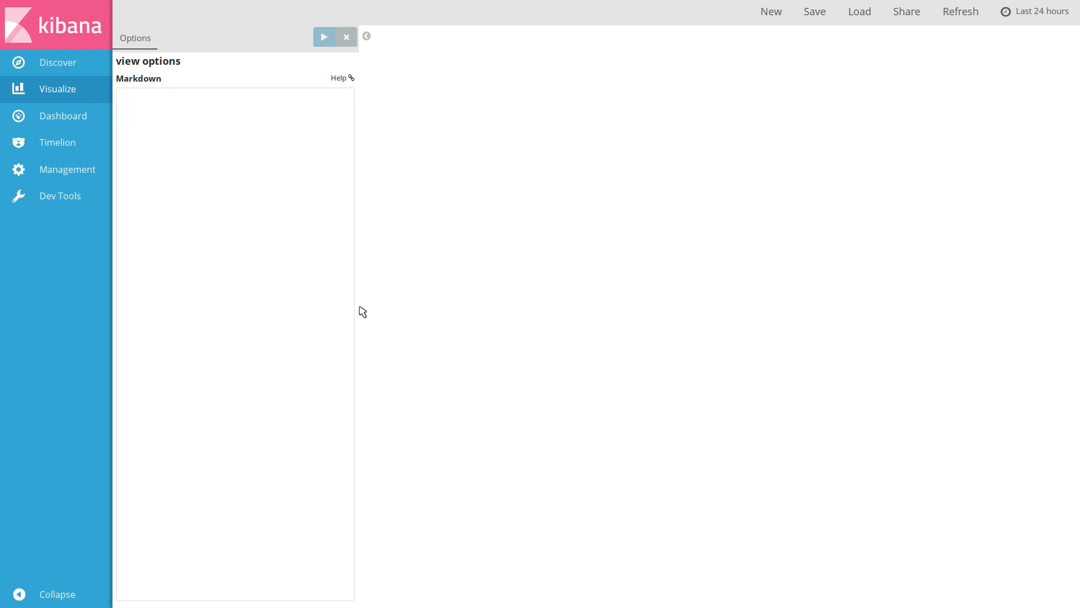
pyautogui.click(252, 149)
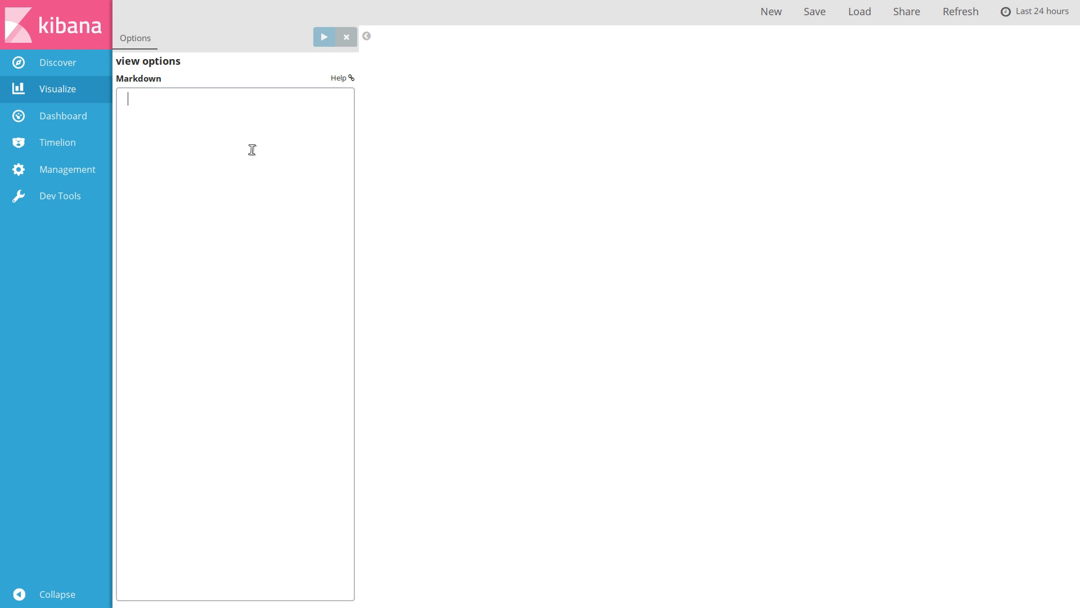
pyautogui.write('Hello *')
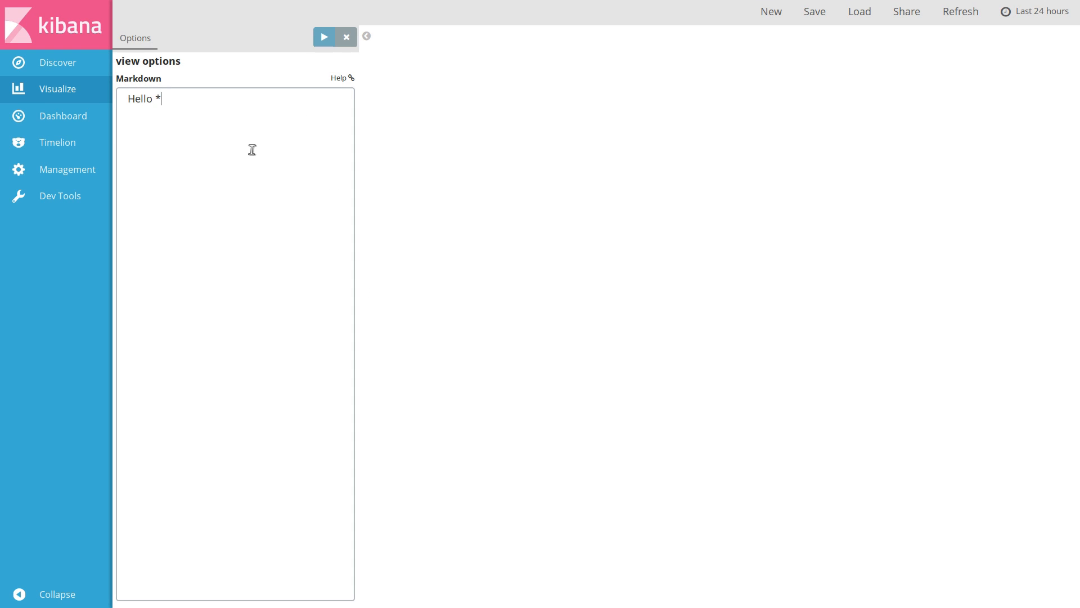
pyautogui.write('*Joe** and Spencer')
pyautogui.click(323, 39)
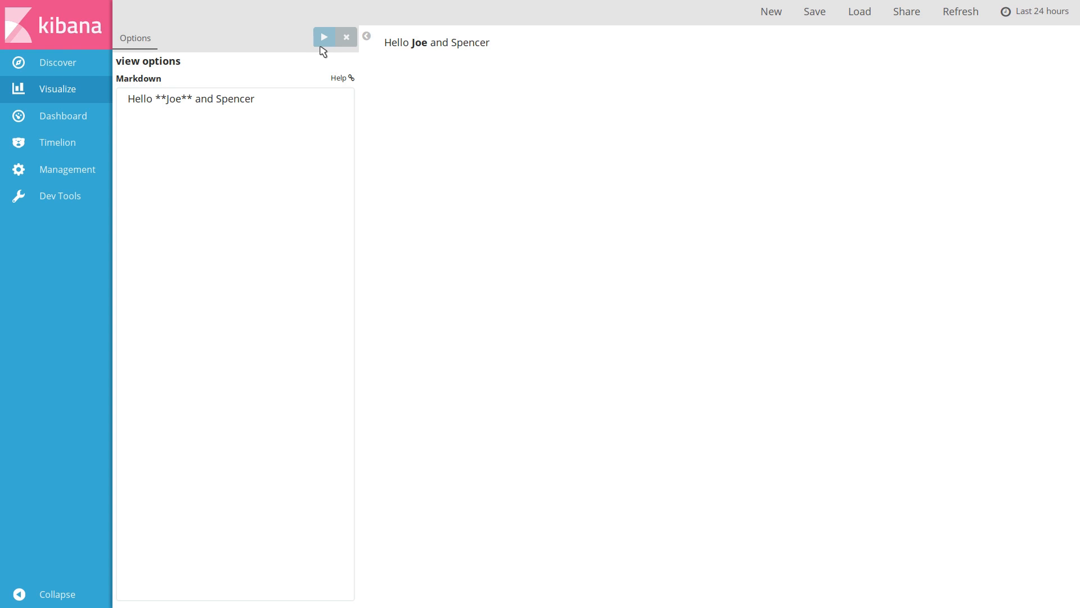
# Create a Metric visualization on the logs-* index filtered by the query response:404
pyautogui.click(772, 12)
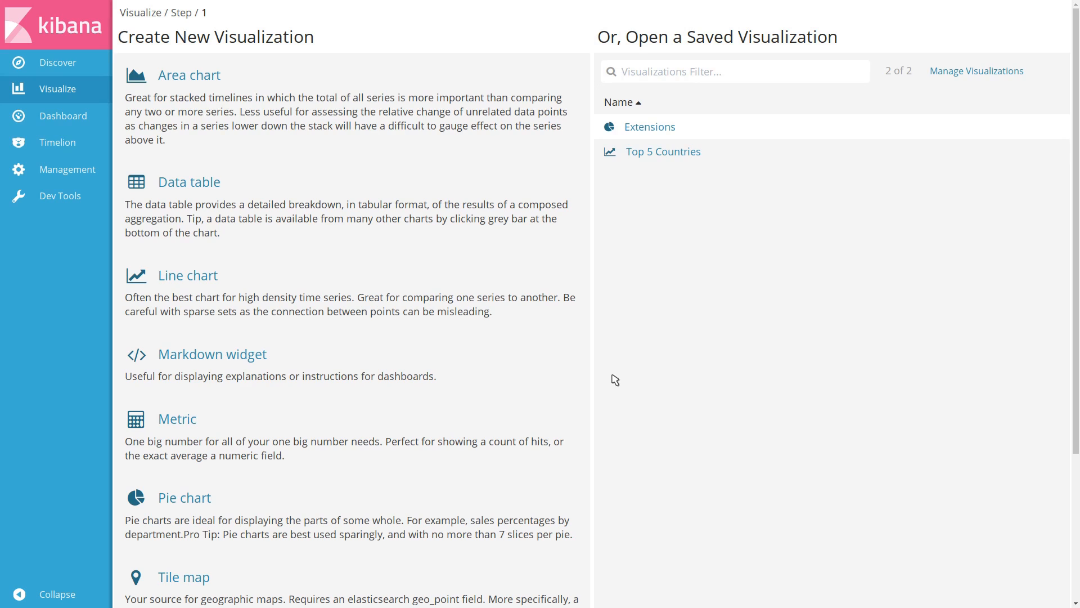
pyautogui.click(472, 464)
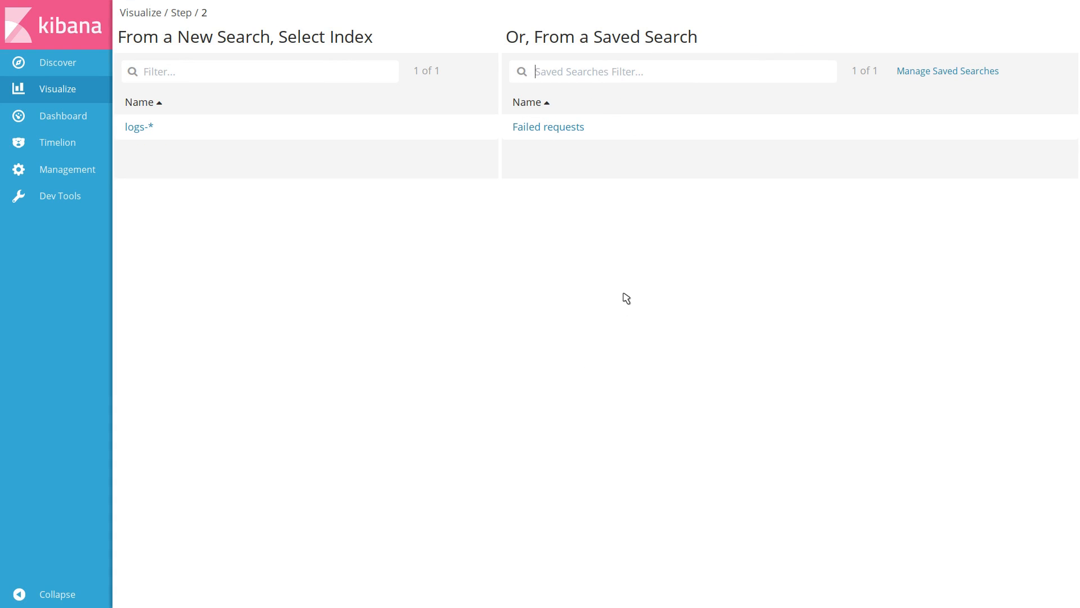
pyautogui.click(314, 129)
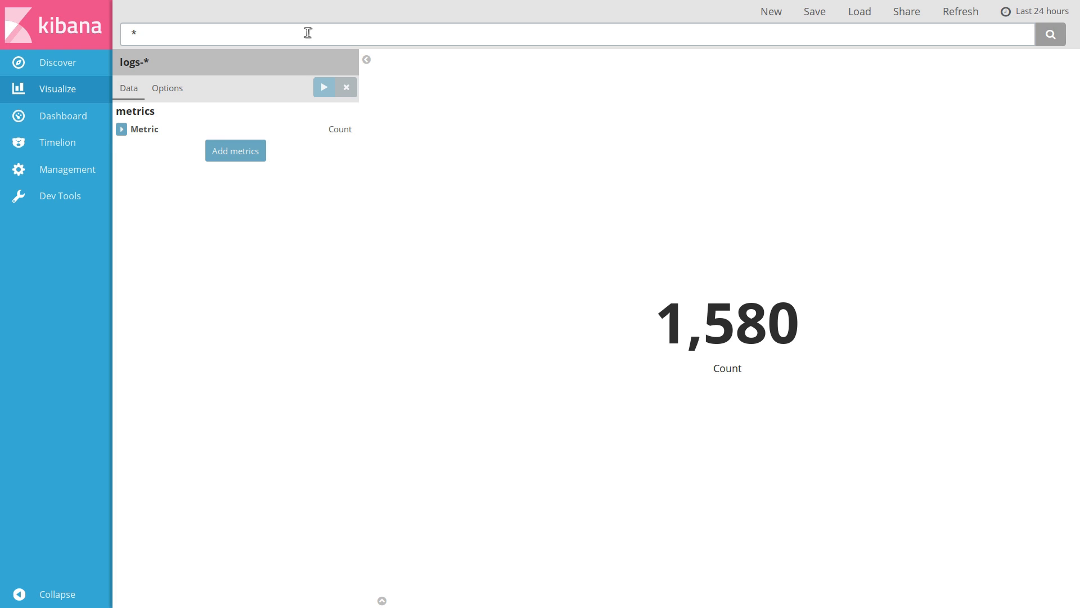
pyautogui.press('BackSpace')
pyautogui.write('response:404')
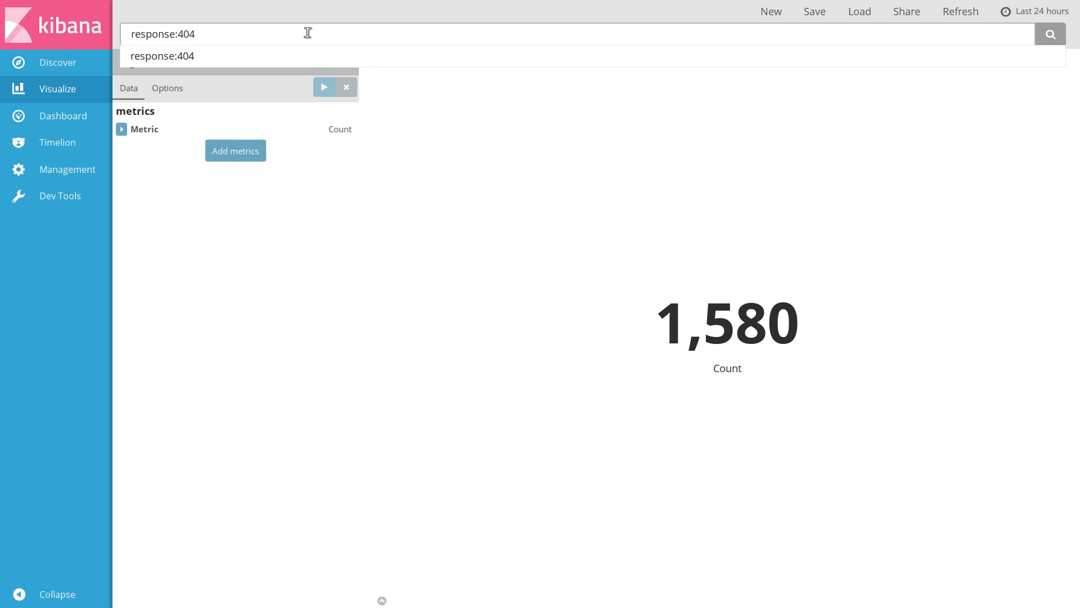
pyautogui.press('Return')
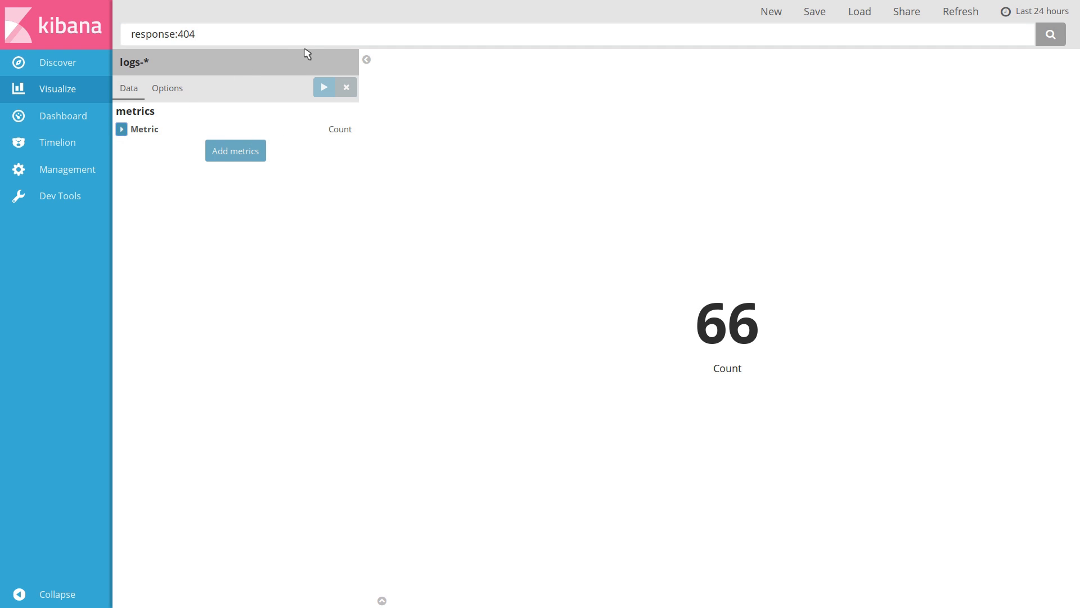
# Give the count metric the custom label "Not Found"
pyautogui.click(122, 129)
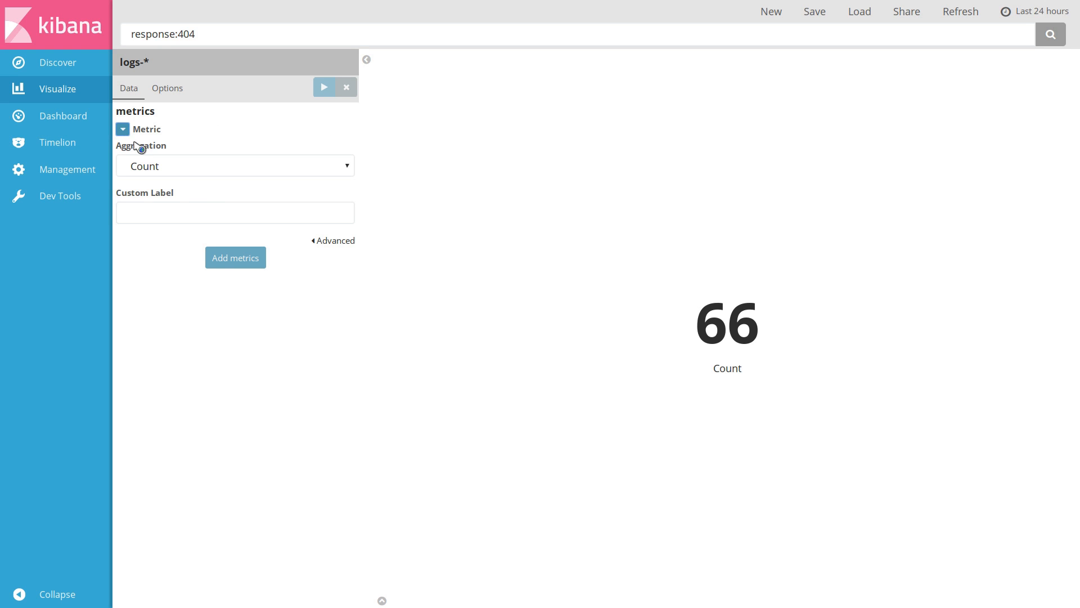
pyautogui.click(184, 207)
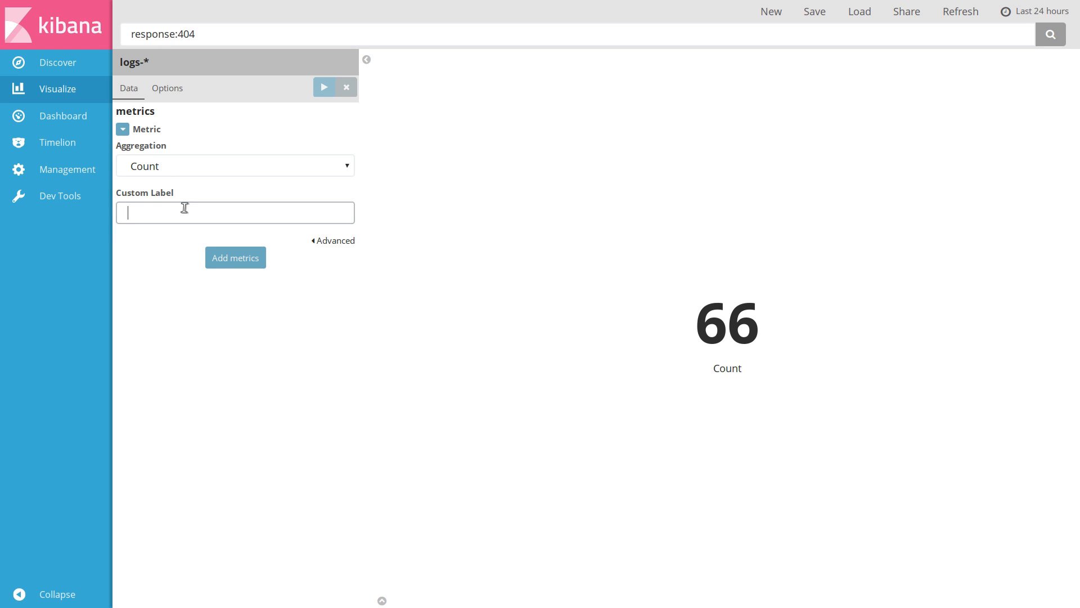
pyautogui.write('Not Found')
pyautogui.press('Return')
# Save the metric visualization with the title "Not Found"
pyautogui.click(815, 12)
pyautogui.write('Not Found')
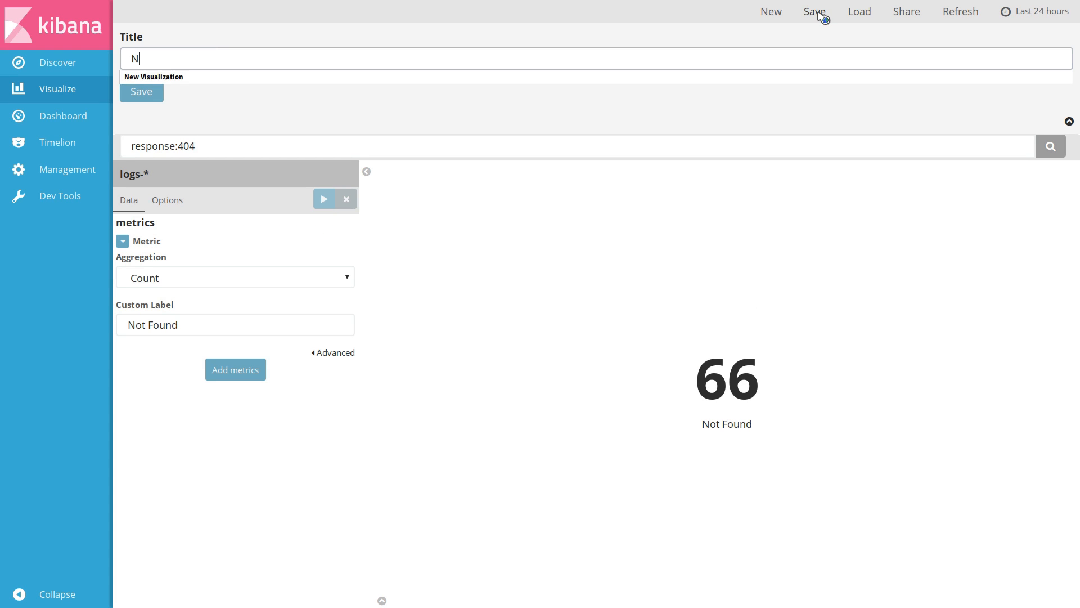
pyautogui.press('Return')
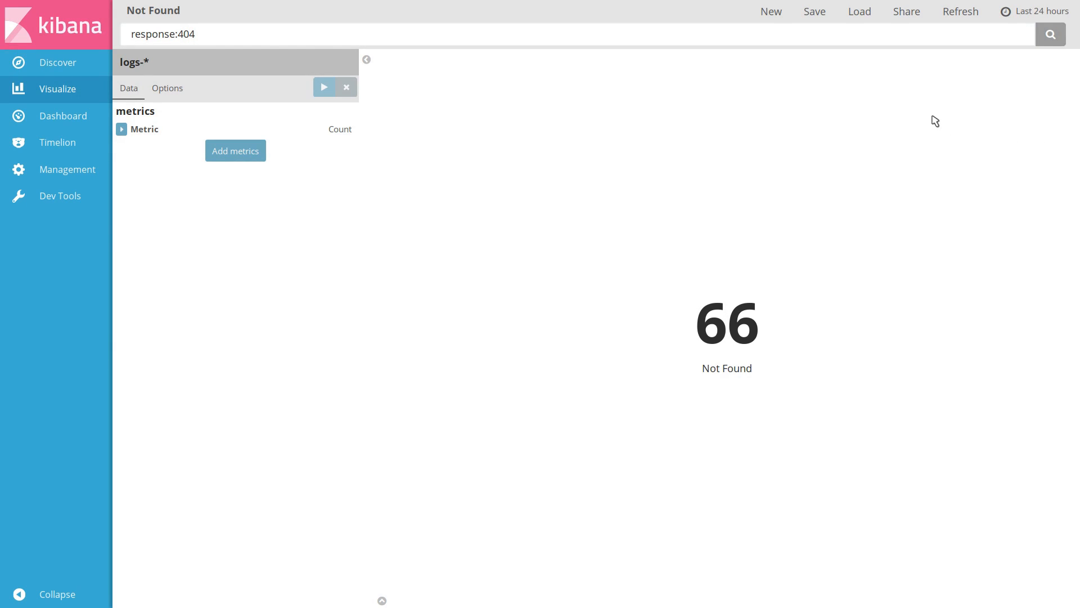
# Create a new Tile map visualization on the logs-* index with a Geo Coordinates bucket and apply it
pyautogui.click(776, 13)
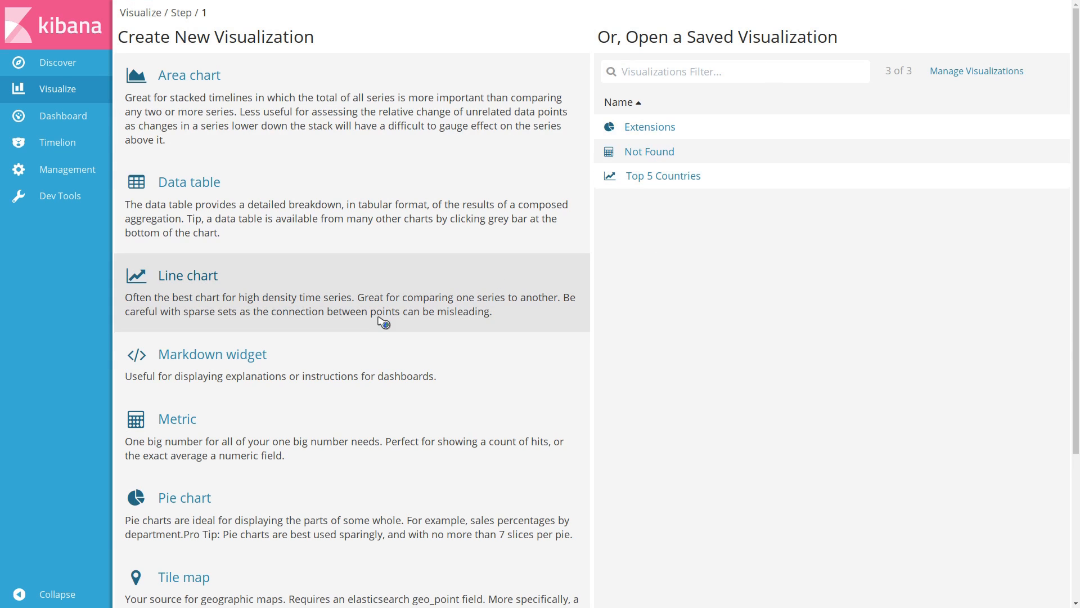
pyautogui.scroll(-4, 495, 330)
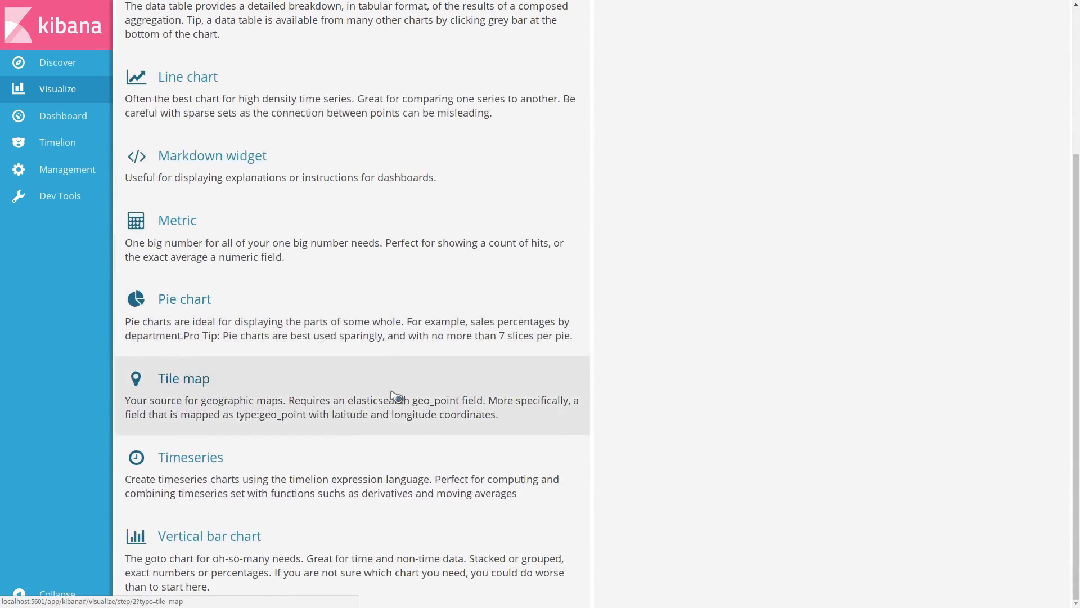
pyautogui.click(484, 414)
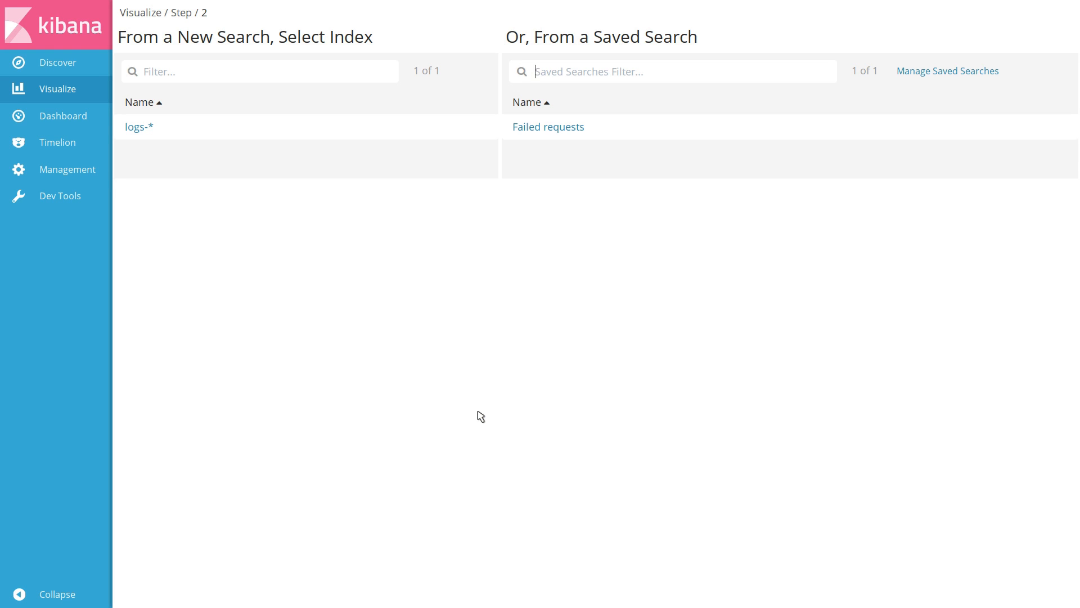
pyautogui.click(350, 126)
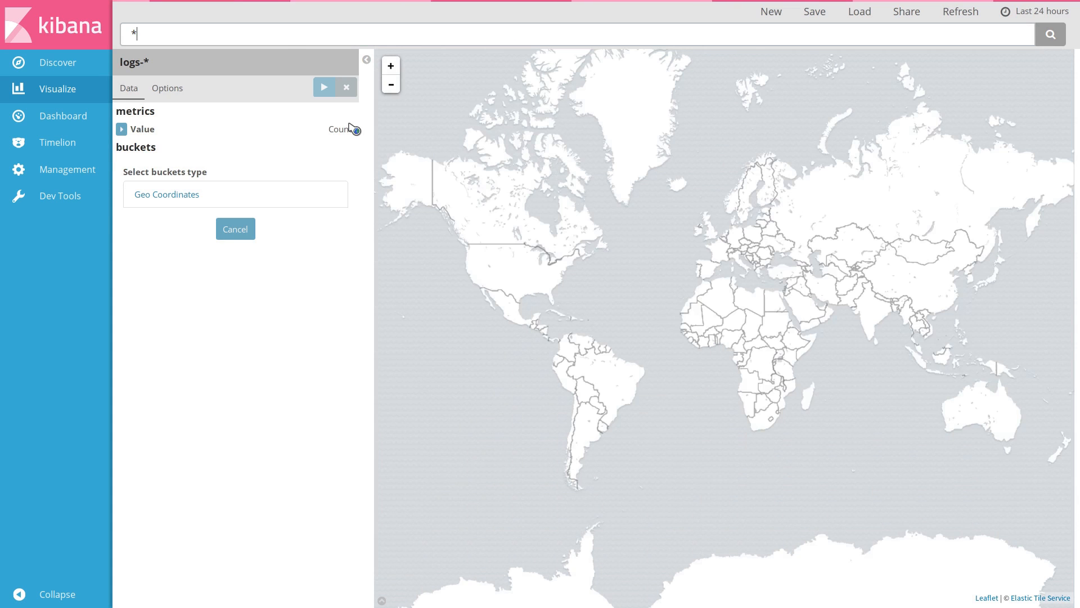
pyautogui.click(313, 197)
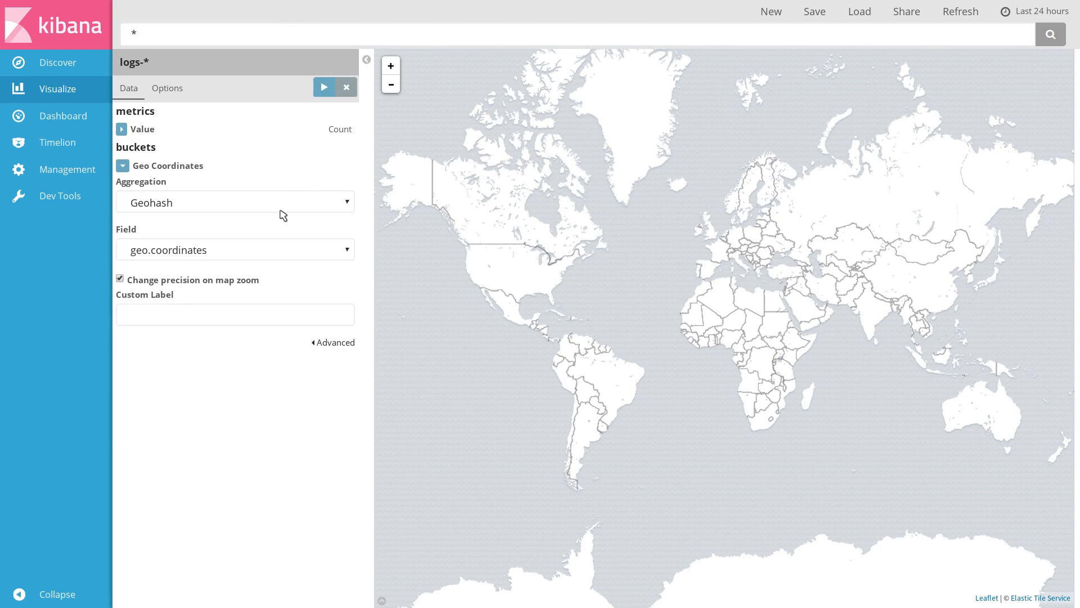
pyautogui.click(325, 88)
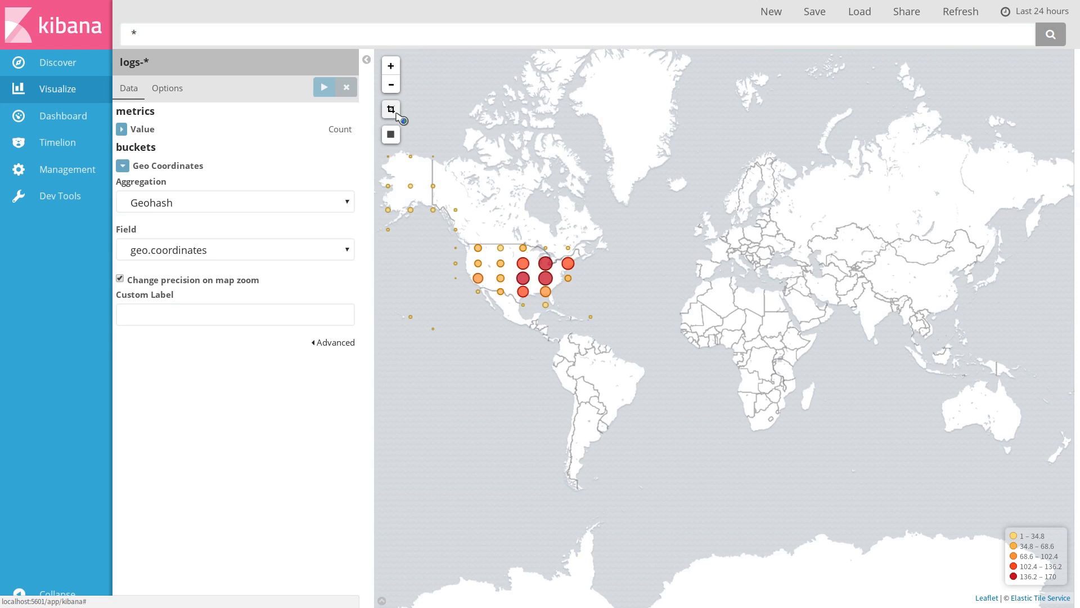
# Change the tile map's map type to Heatmap and apply the change
pyautogui.click(398, 114)
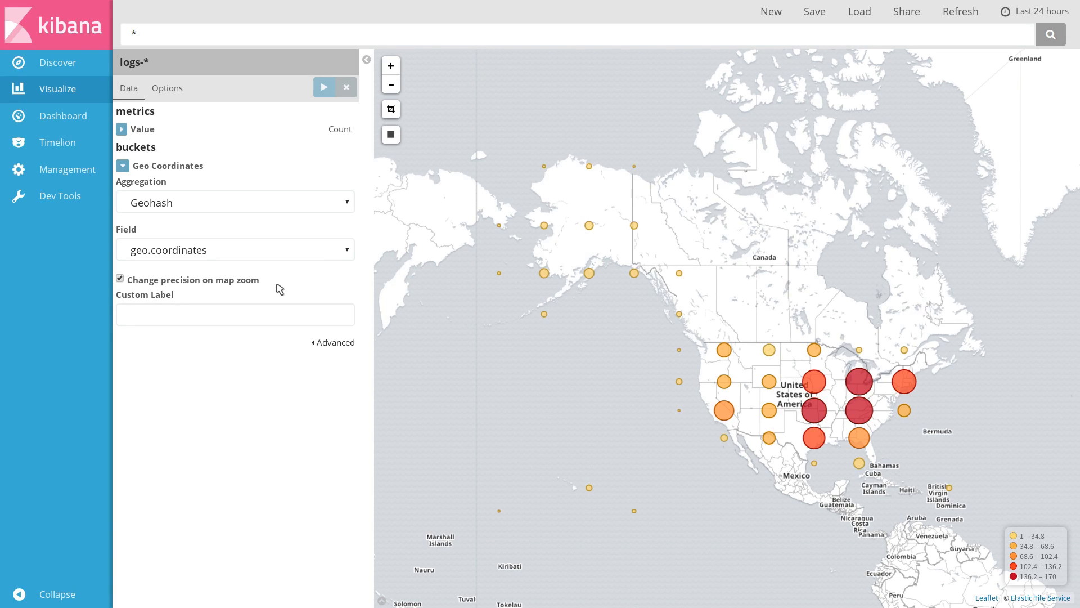
pyautogui.click(391, 67)
pyautogui.click(391, 67)
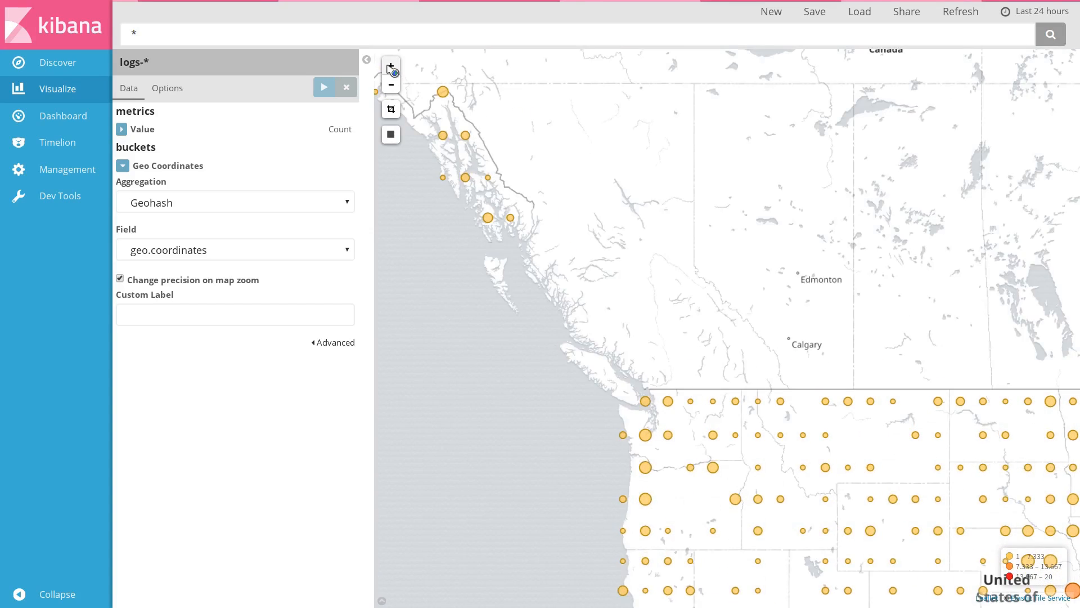
pyautogui.click(391, 67)
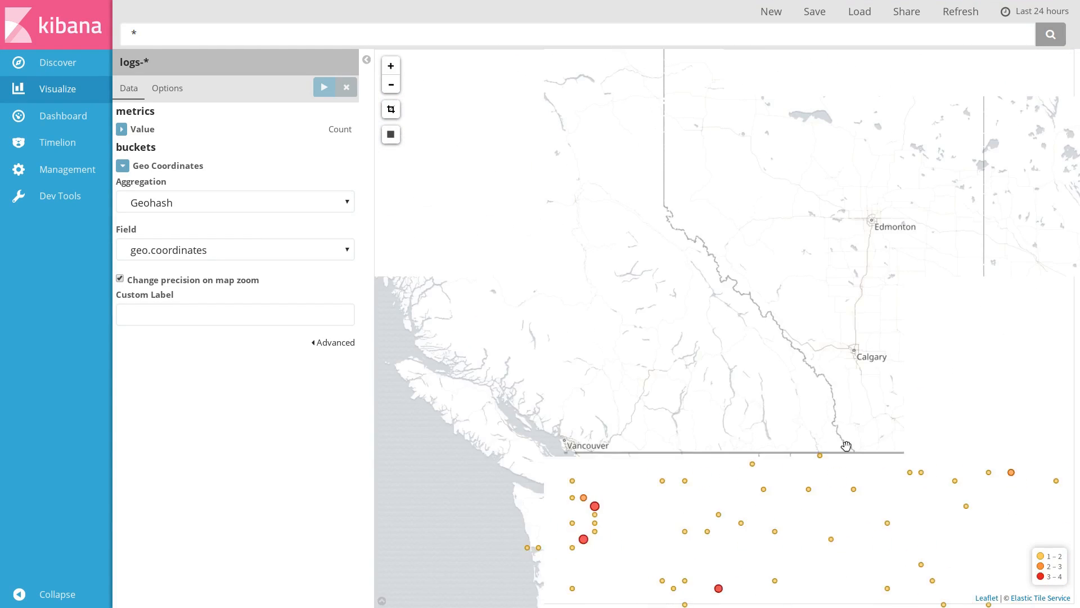
pyautogui.moveTo(845, 446); pyautogui.dragTo(706, 137)
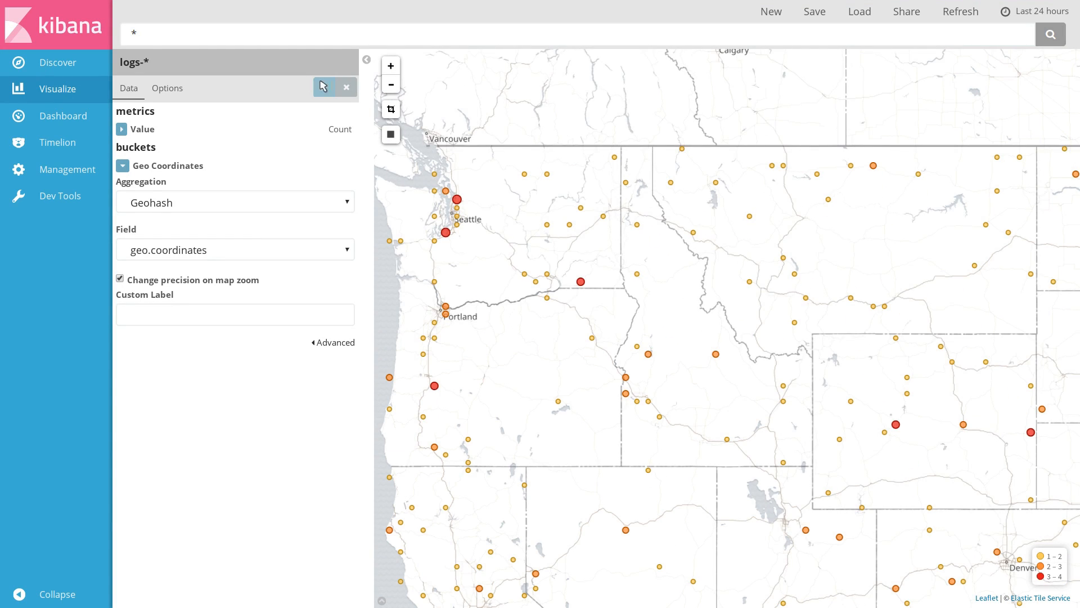
pyautogui.click(181, 91)
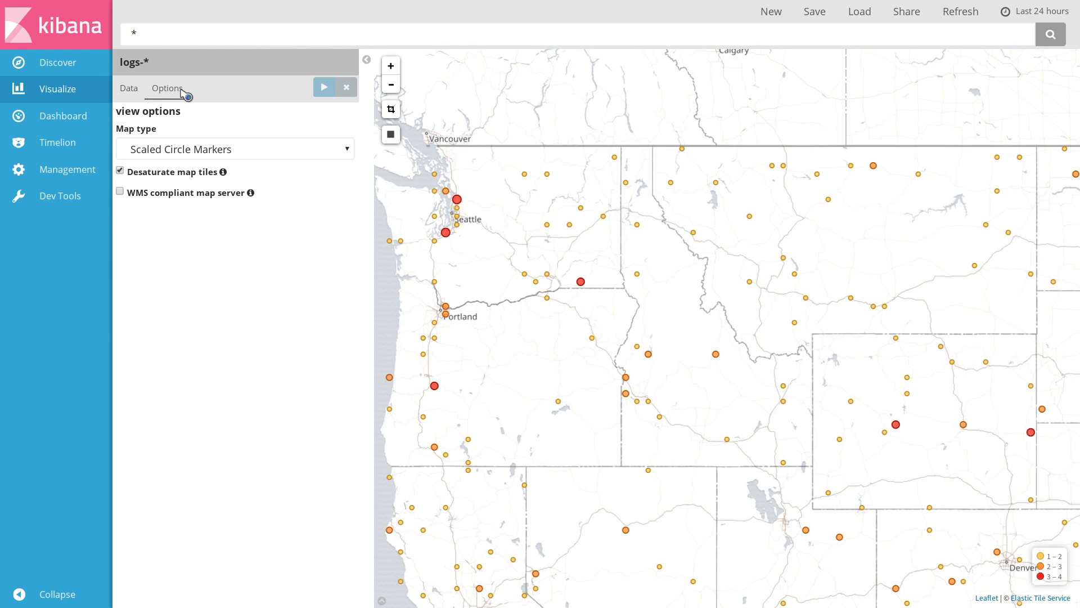
pyautogui.click(228, 158)
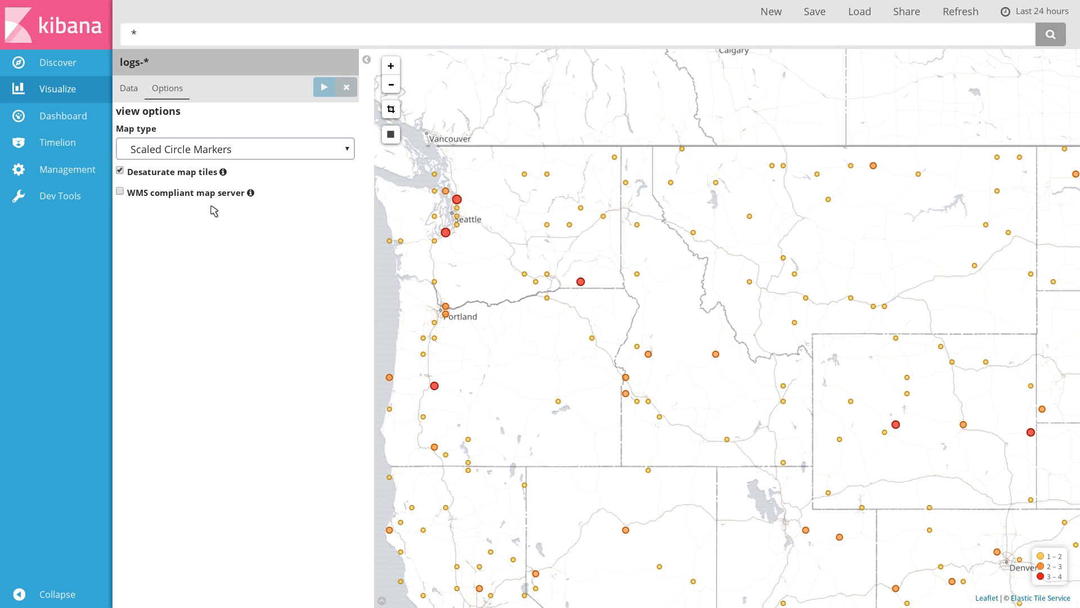
pyautogui.click(214, 210)
pyautogui.click(324, 86)
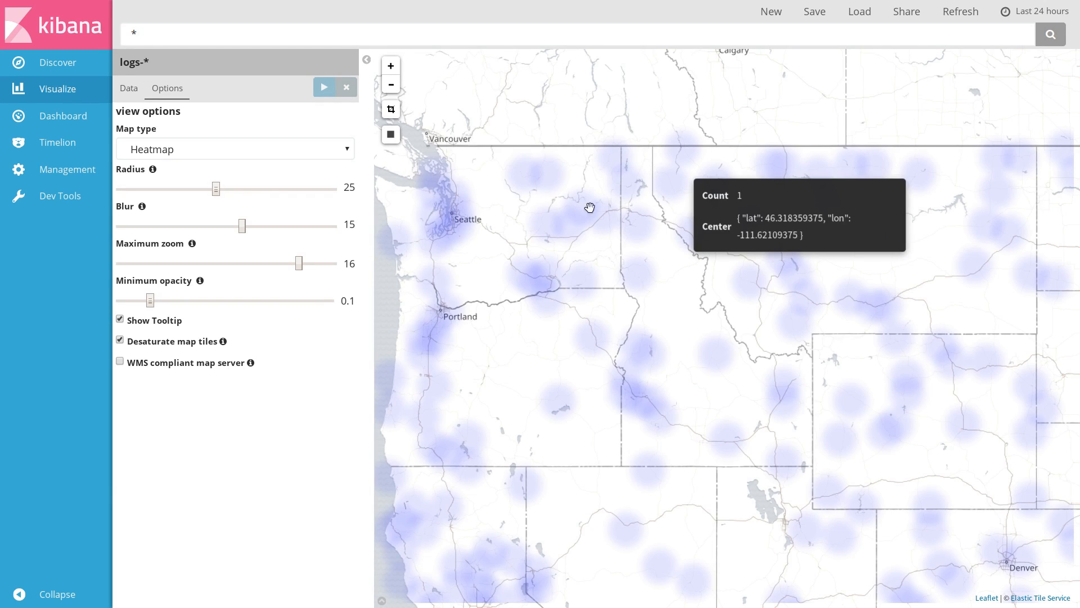
# Save the heatmap visualization with the title "Map"
pyautogui.click(391, 85)
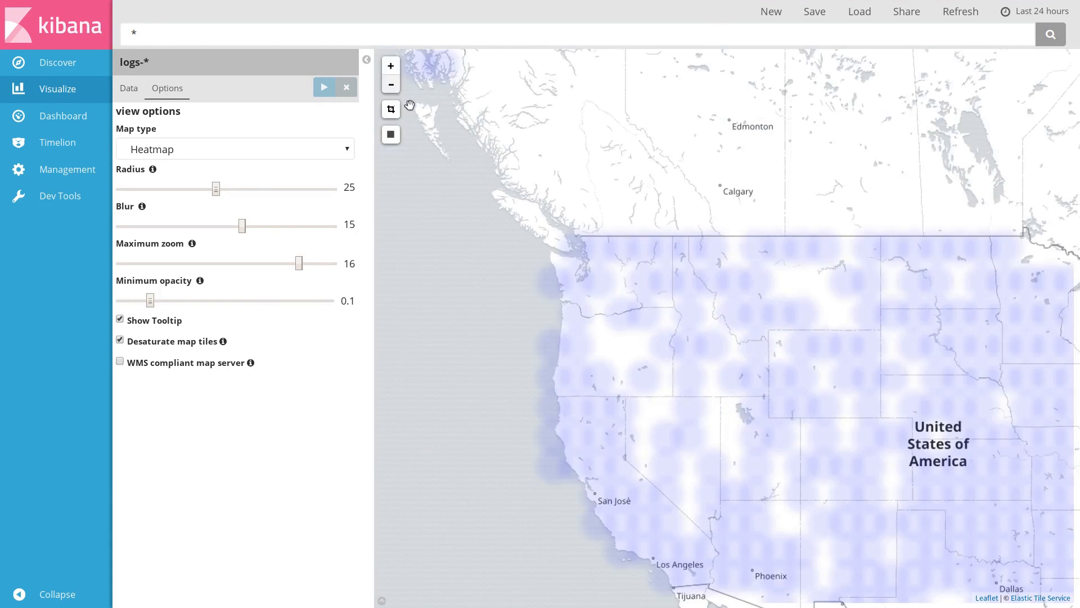
pyautogui.moveTo(943, 387); pyautogui.dragTo(817, 229)
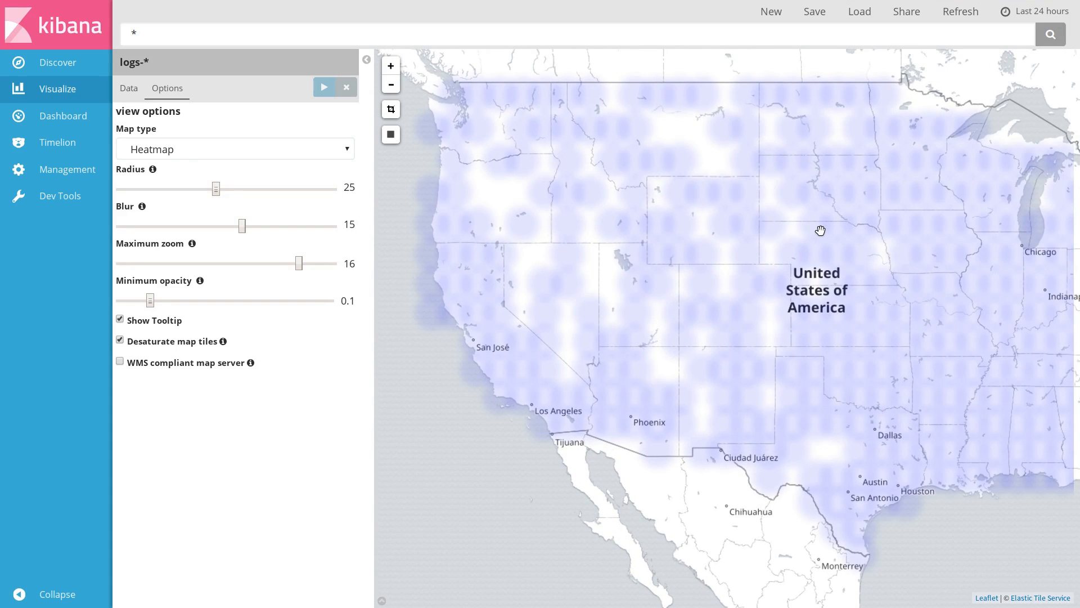
pyautogui.click(819, 15)
pyautogui.write('Map')
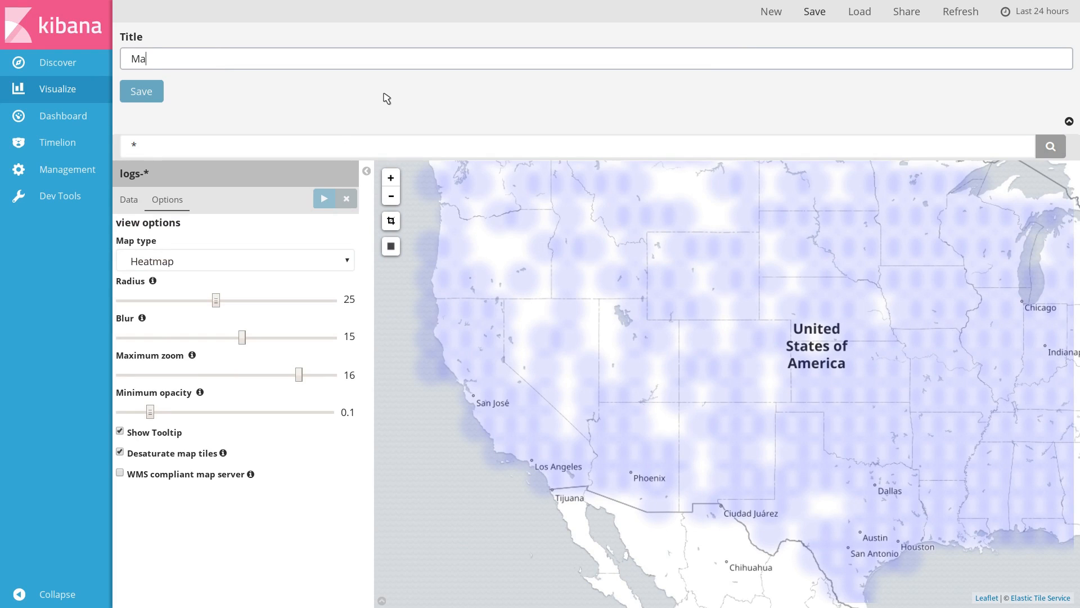
pyautogui.press('Return')
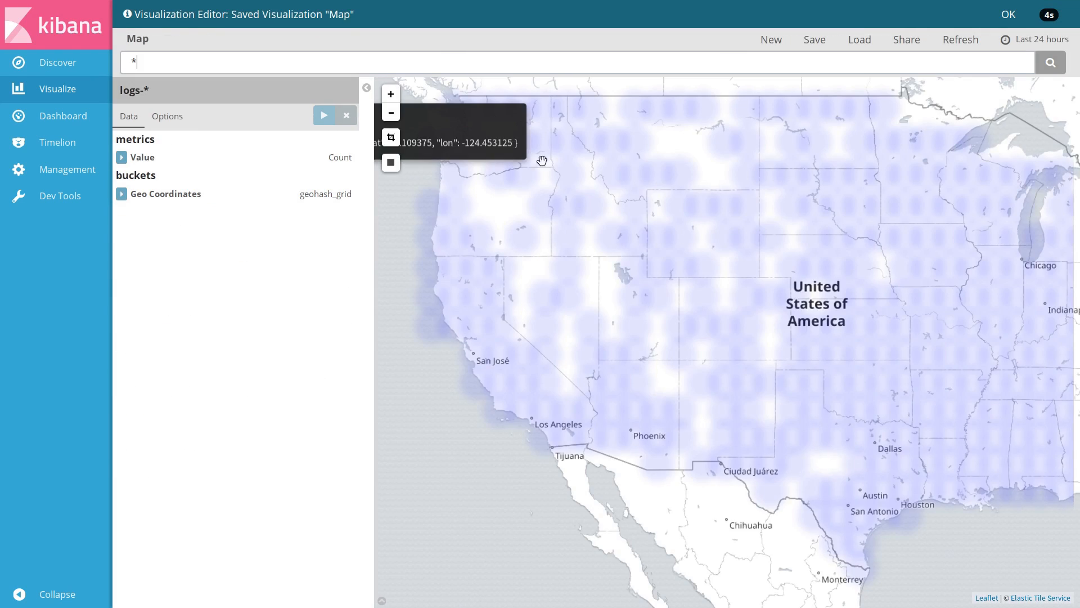
# Open Timelion and set its time range to the last 24 hours
pyautogui.click(776, 41)
pyautogui.scroll(-4, 747, 314)
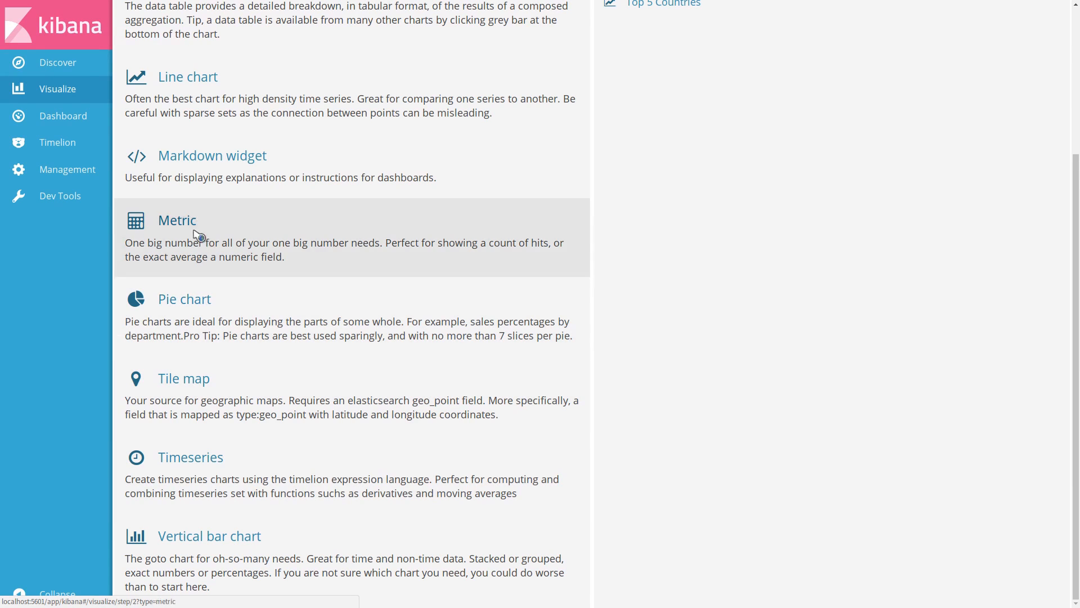
pyautogui.click(90, 144)
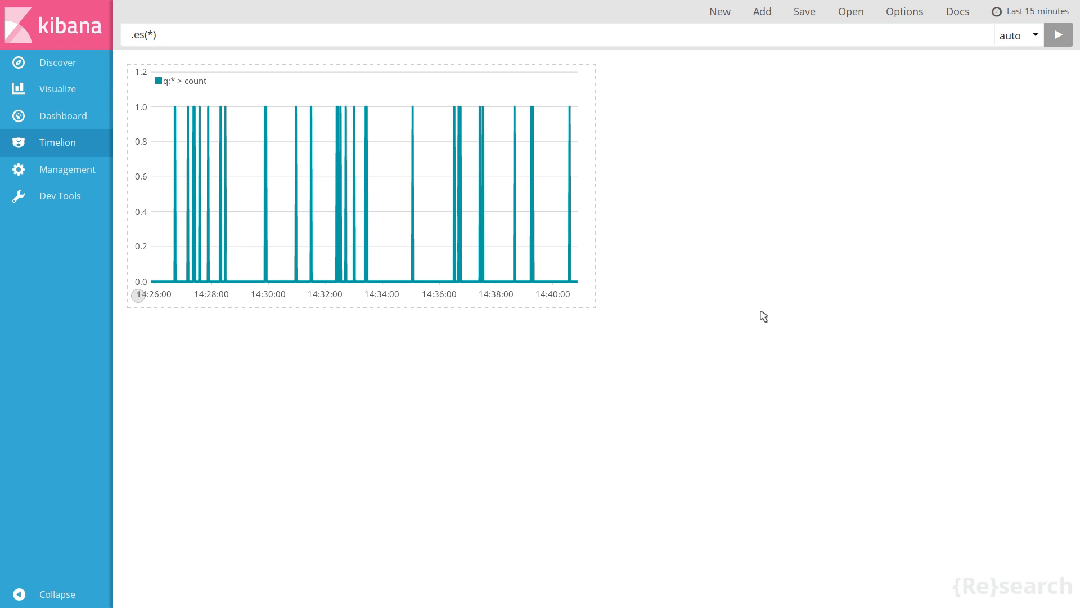
pyautogui.click(1015, 12)
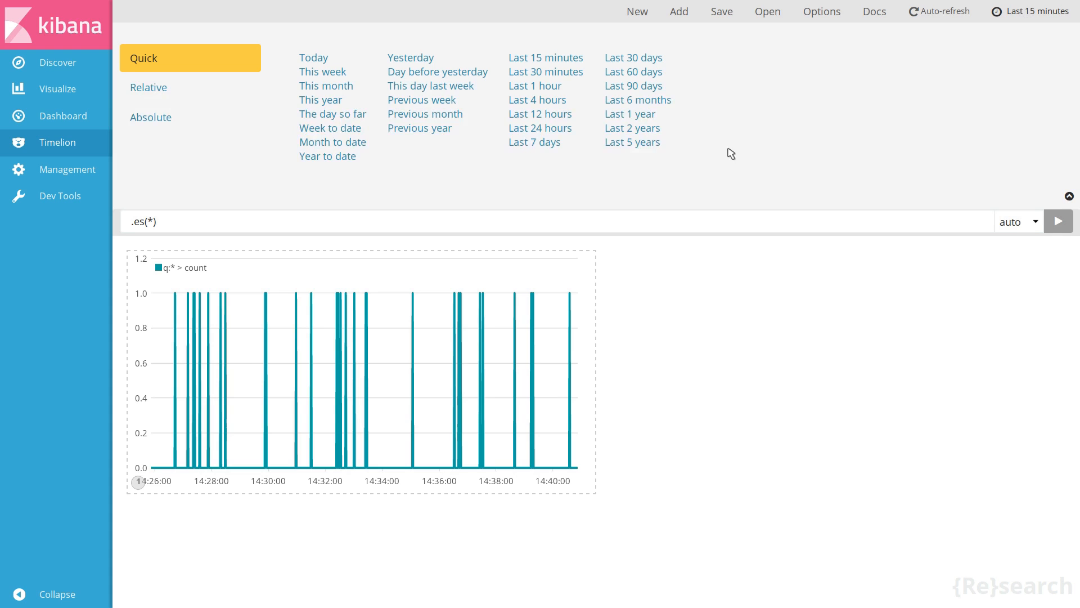
pyautogui.click(567, 129)
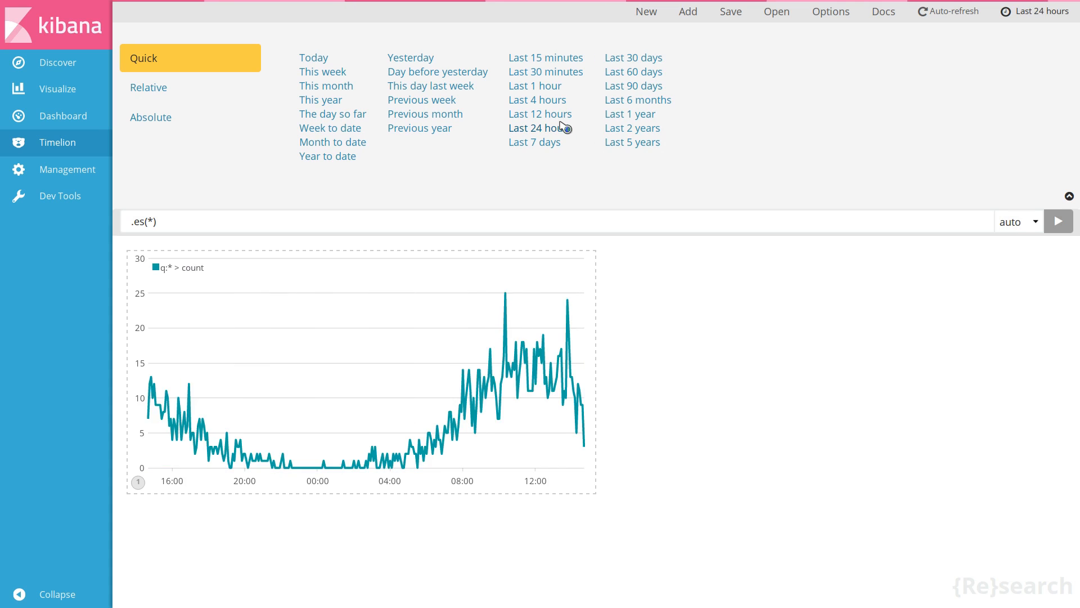
pyautogui.click(1034, 13)
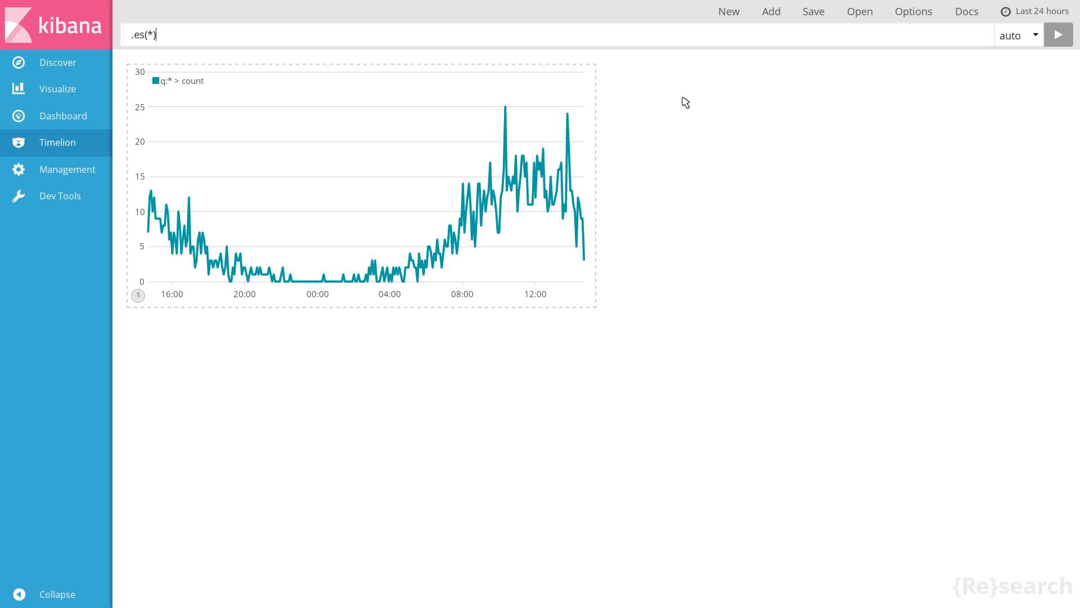
# Change the Timelion expression to .es(q=response:200) and run it
pyautogui.click(608, 36)
pyautogui.press('BackSpace')
pyautogui.write('q=response:200')
pyautogui.press('Return')
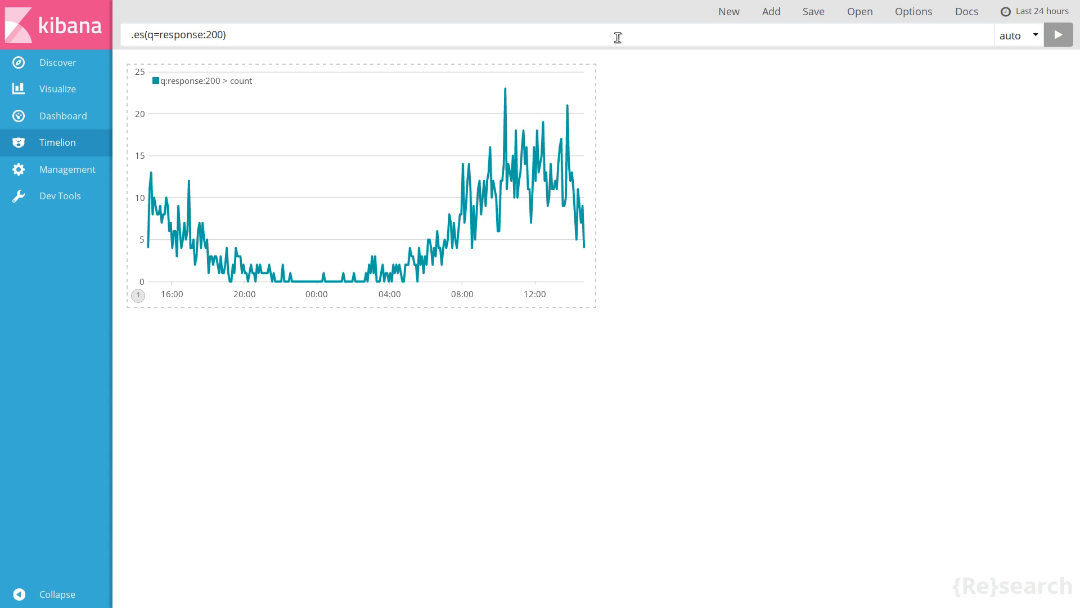
# Add a second series .es(q=response:200, offset=-1d) to the expression and run it
pyautogui.write('.es')
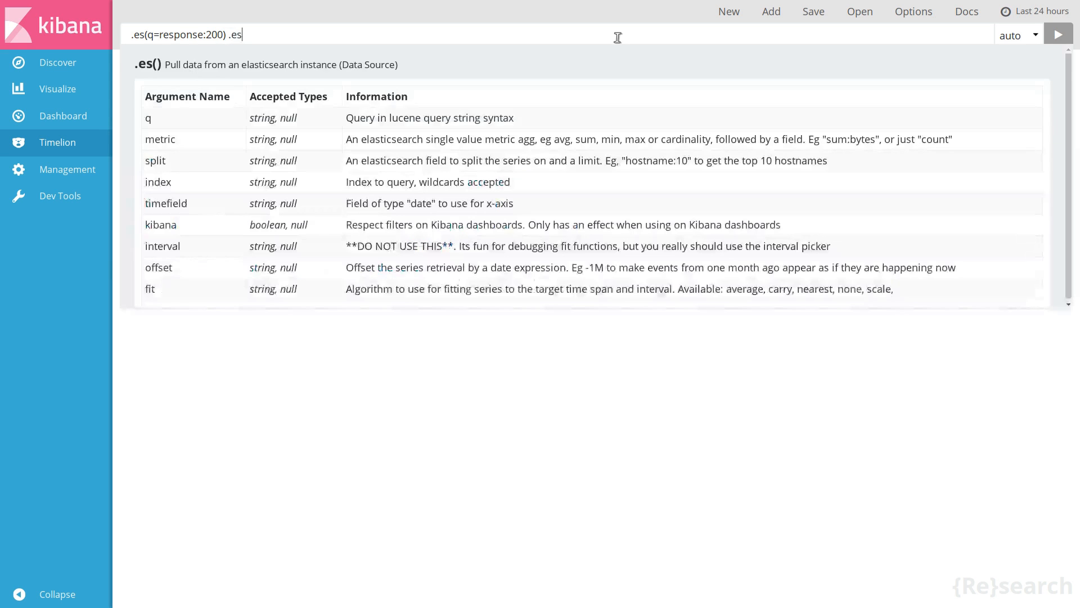
pyautogui.write('(*)')
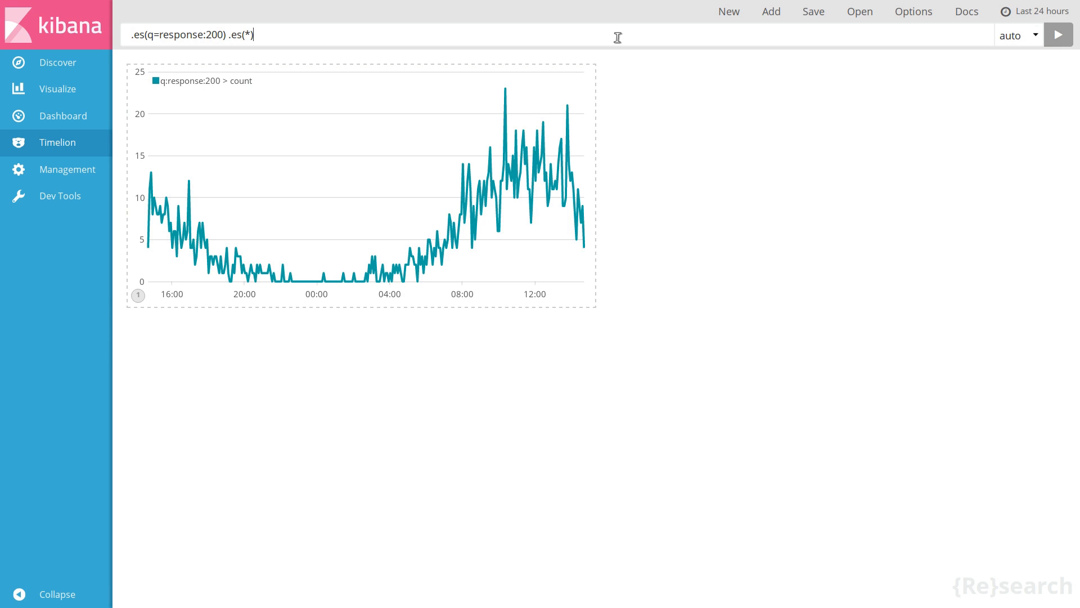
pyautogui.press('Return')
pyautogui.press('BackSpace')
pyautogui.press('BackSpace')
pyautogui.press('BackSpace')
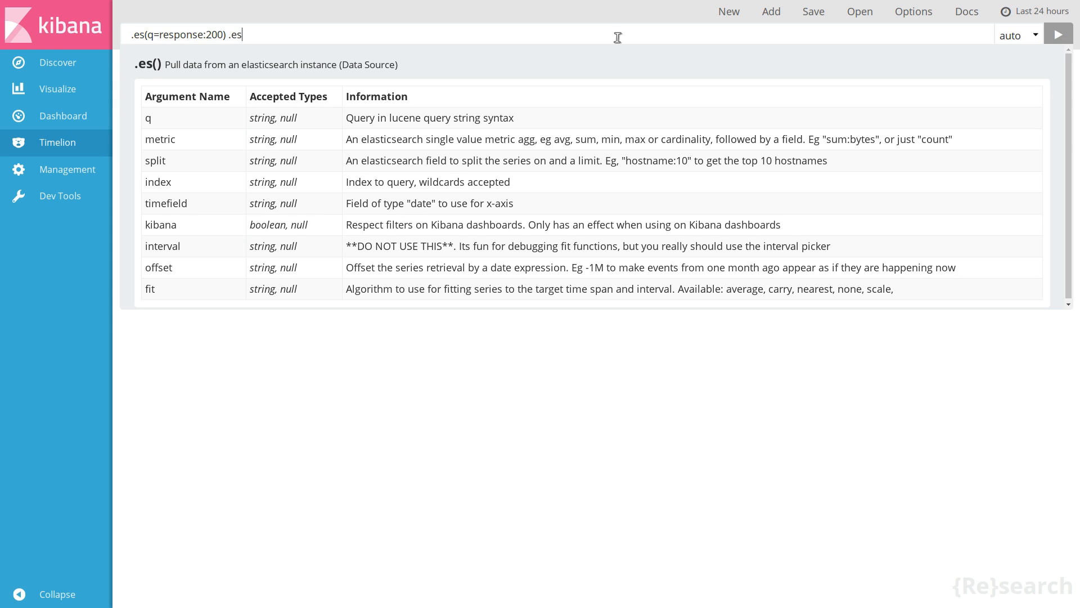
pyautogui.write('(q=')
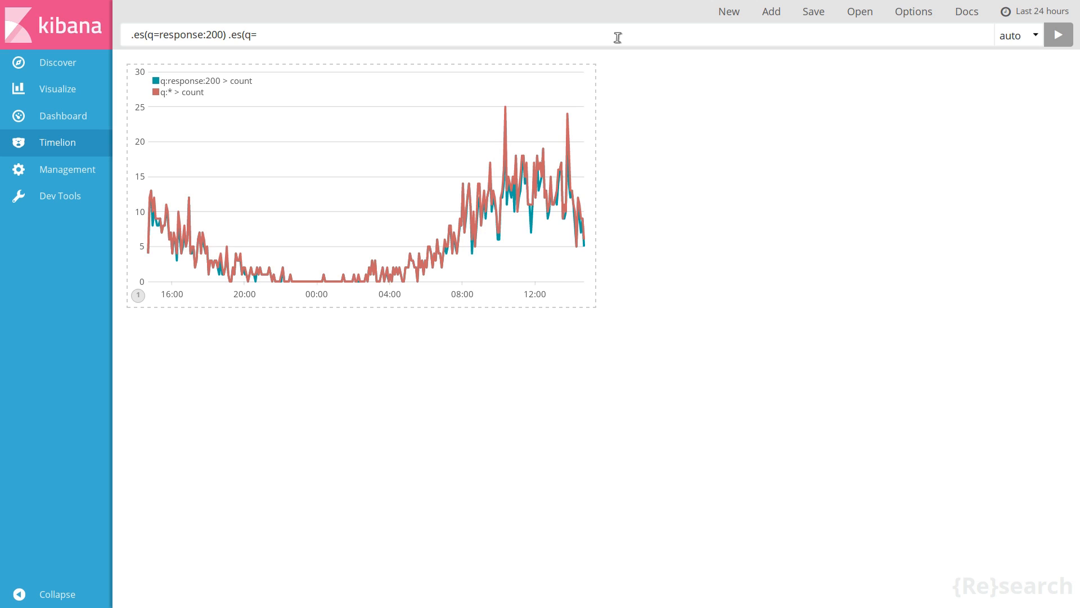
pyautogui.write('response:200, offset=-1d)')
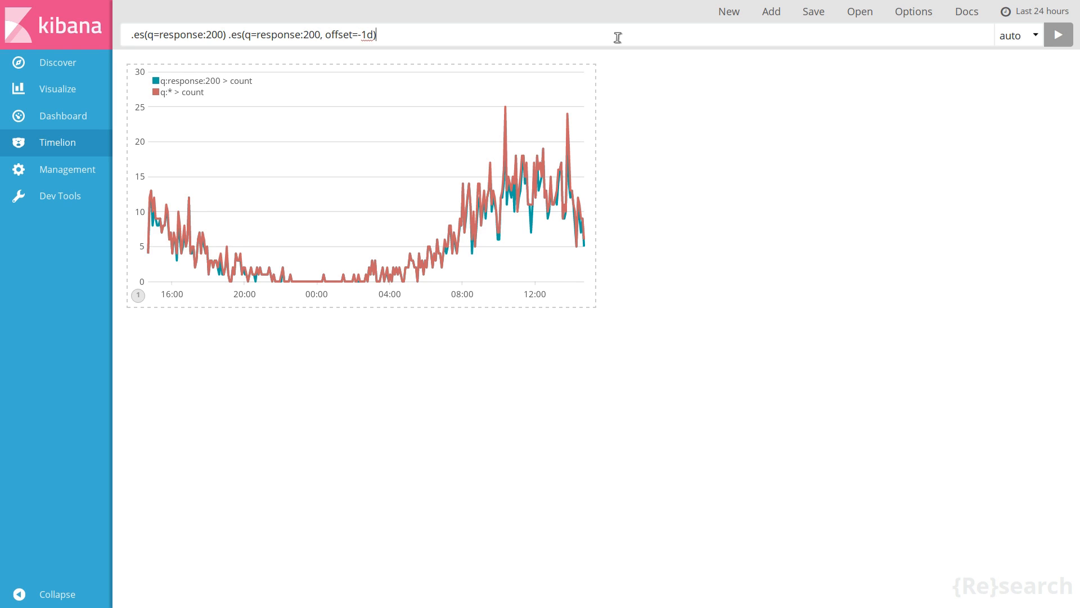
pyautogui.press('Return')
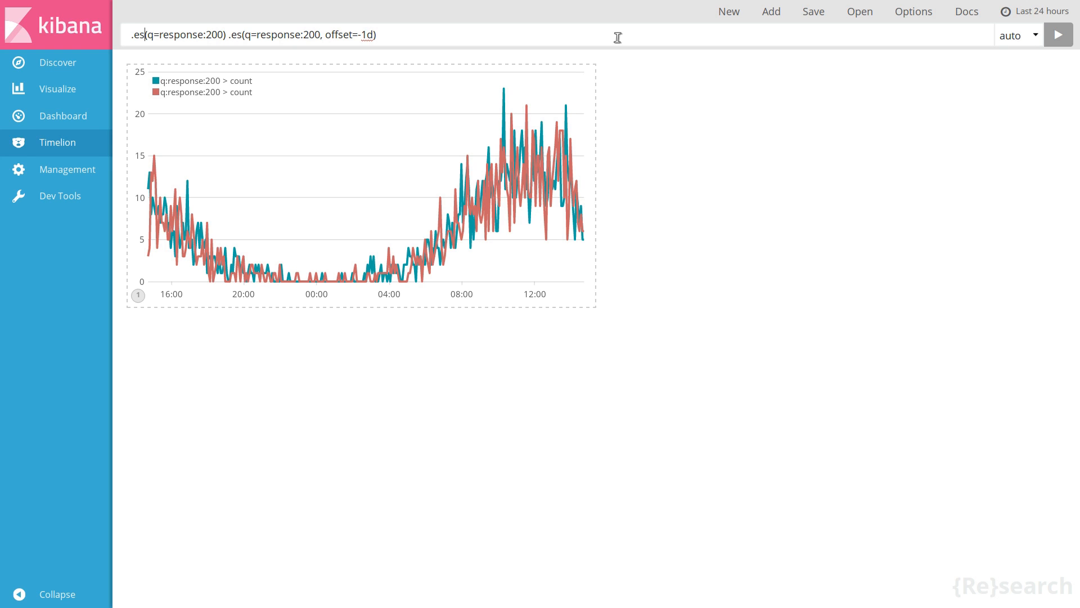
# Label the two series 'current' and 'previous day' in the expression and run it
pyautogui.write('.label(')
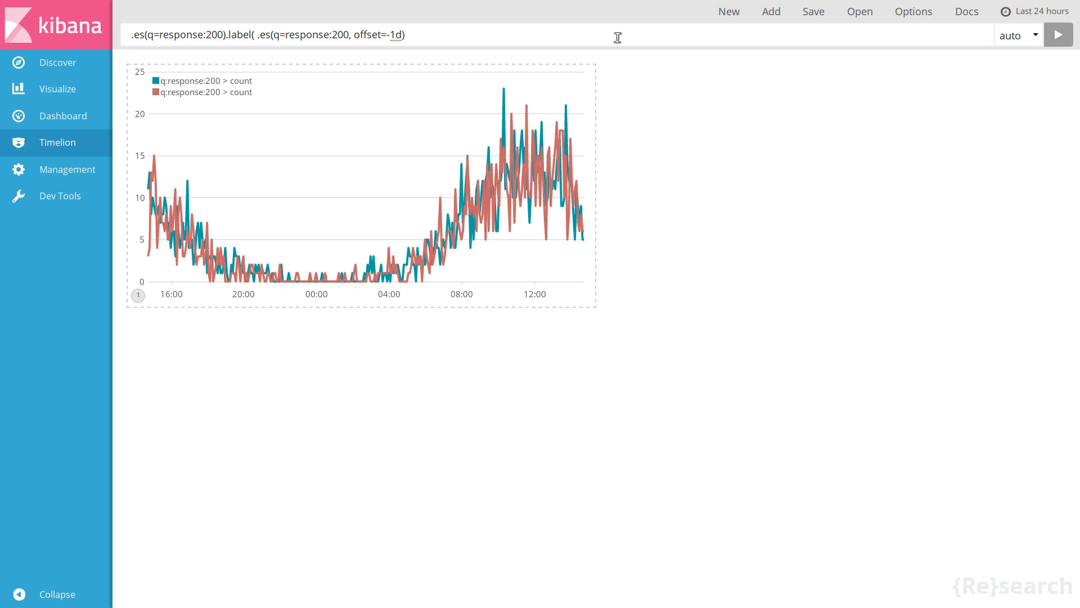
pyautogui.write("'current')")
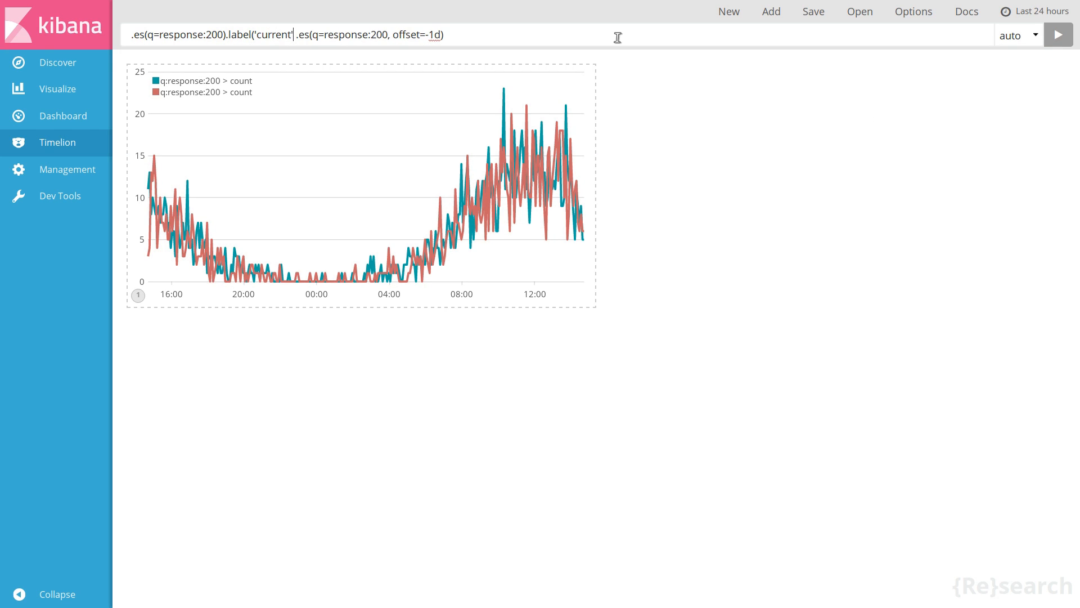
pyautogui.press('Return')
pyautogui.write(".label('")
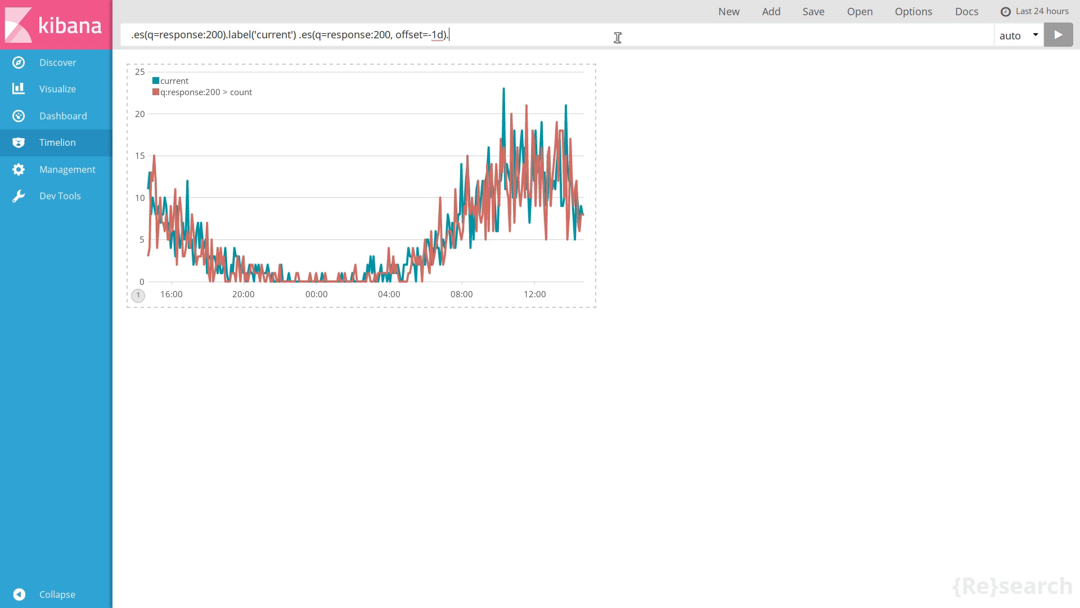
pyautogui.write("previous day')")
pyautogui.press('Return')
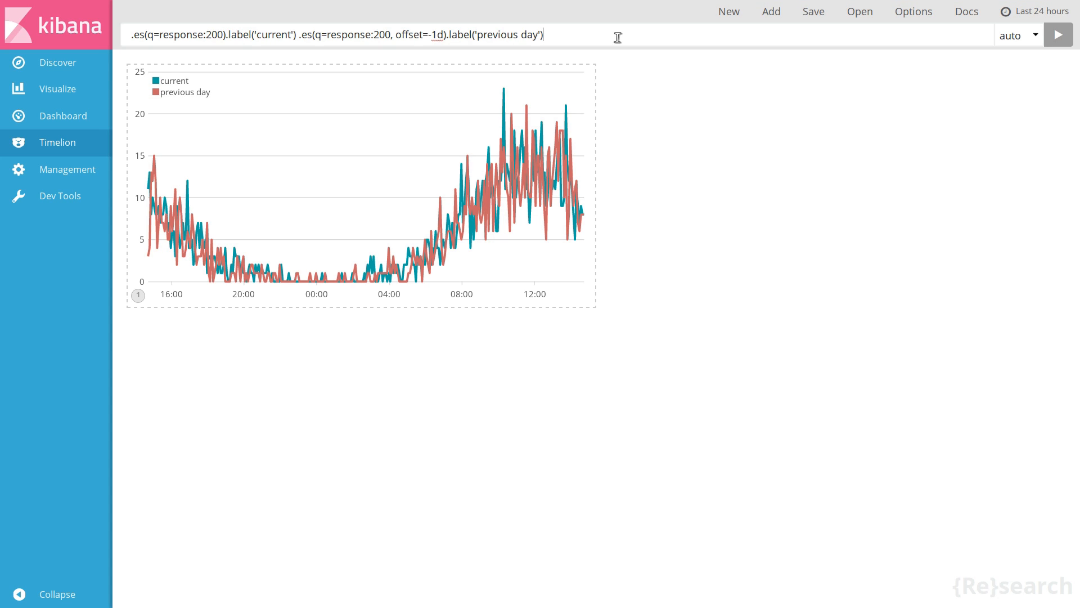
# Save the current Timelion expression as a Kibana dashboard panel named Timeseries
pyautogui.click(808, 14)
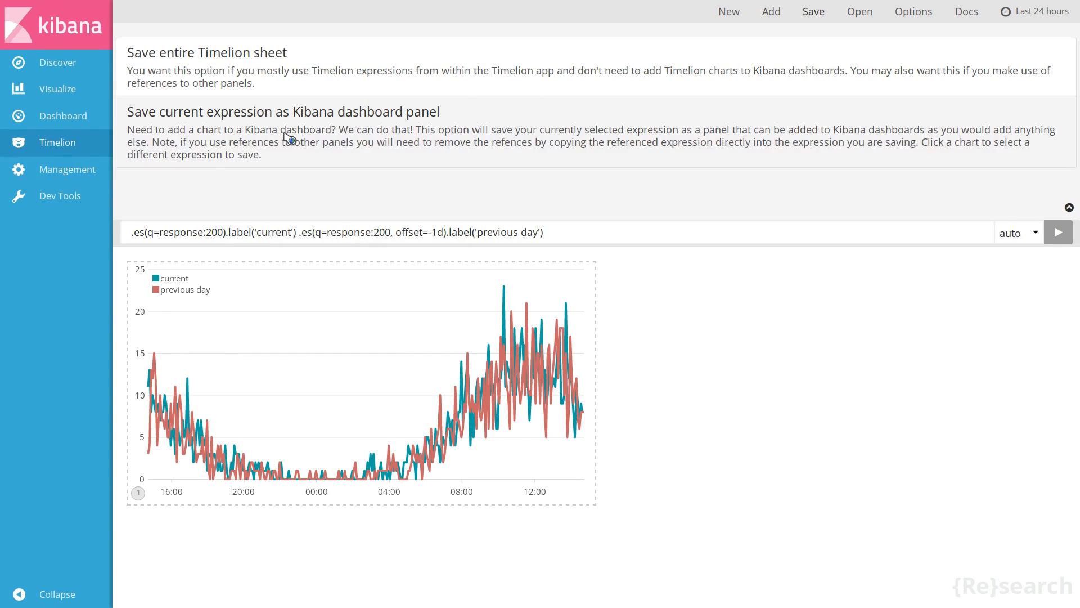
pyautogui.click(320, 162)
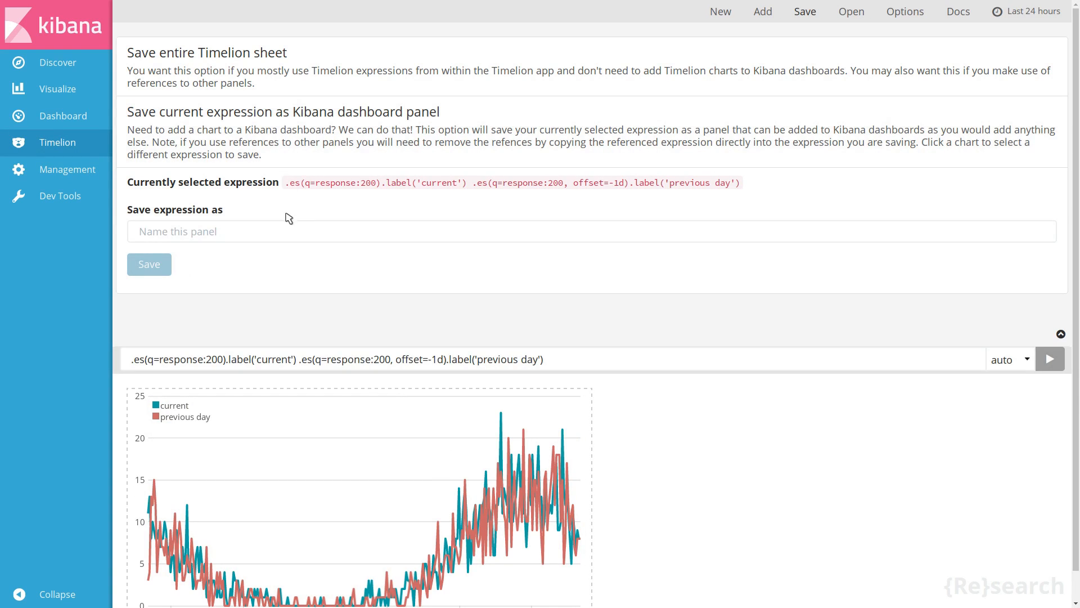
pyautogui.click(266, 232)
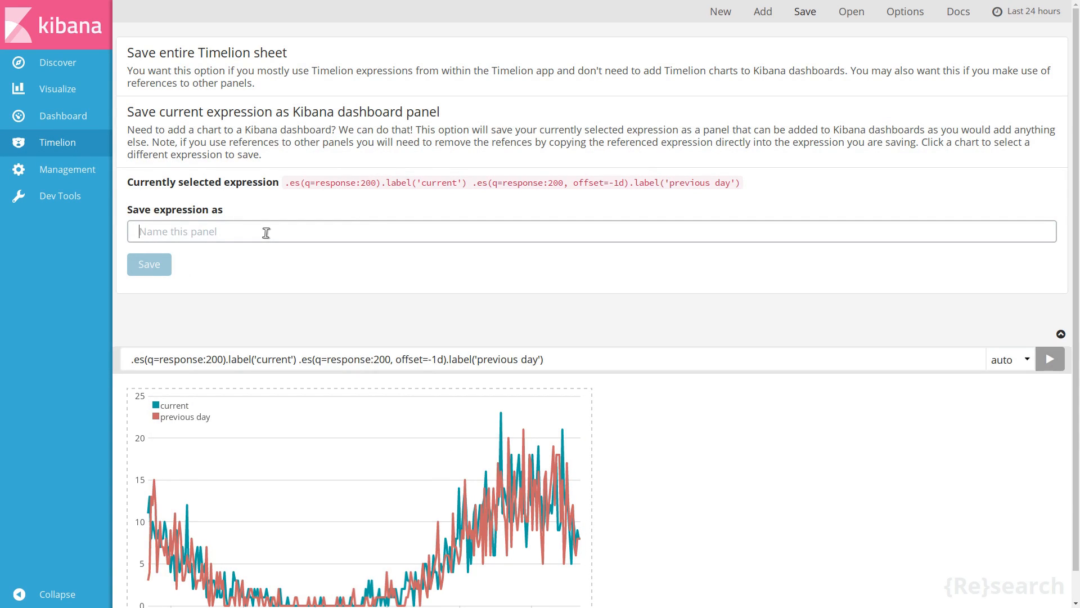
pyautogui.write('Timeseries')
pyautogui.press('Return')
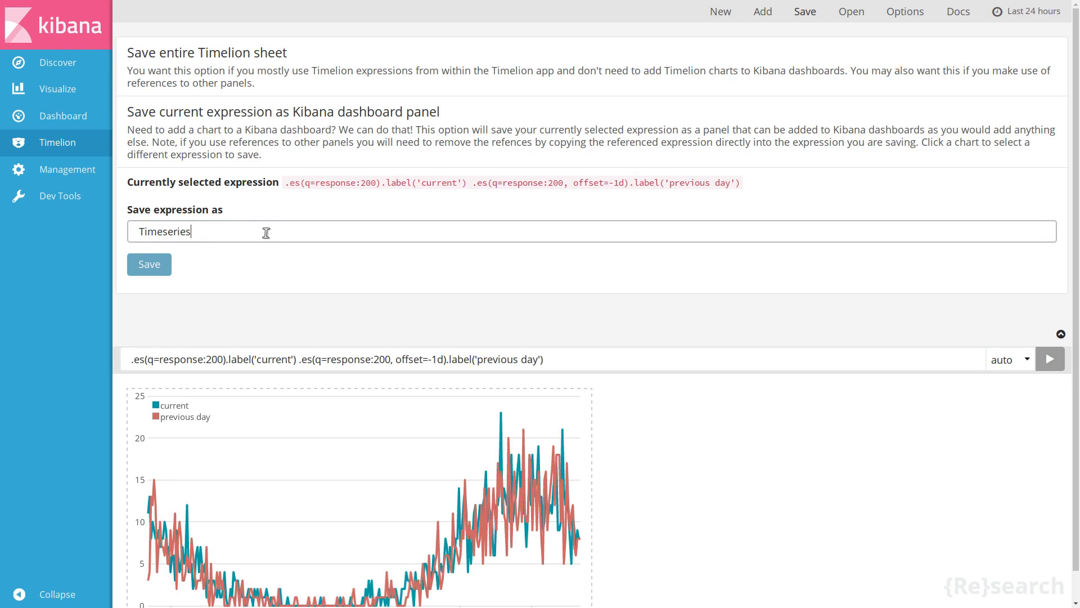
pyautogui.click(819, 16)
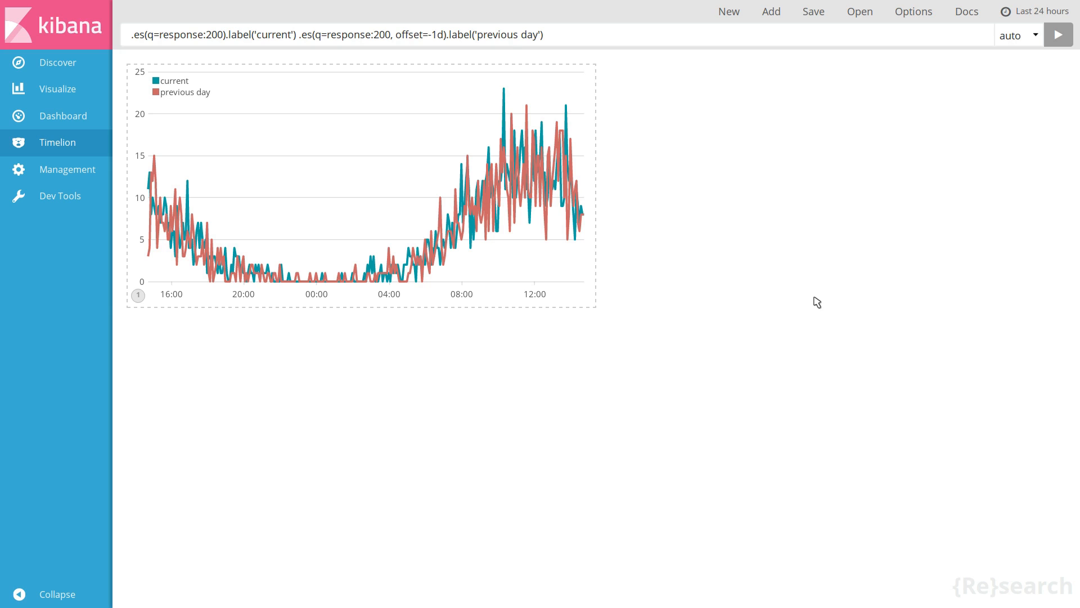
# Start a dashboard and add the Extensions, Map, Not Found, Timeseries and Top 5 Countries visualizations to it
pyautogui.click(61, 116)
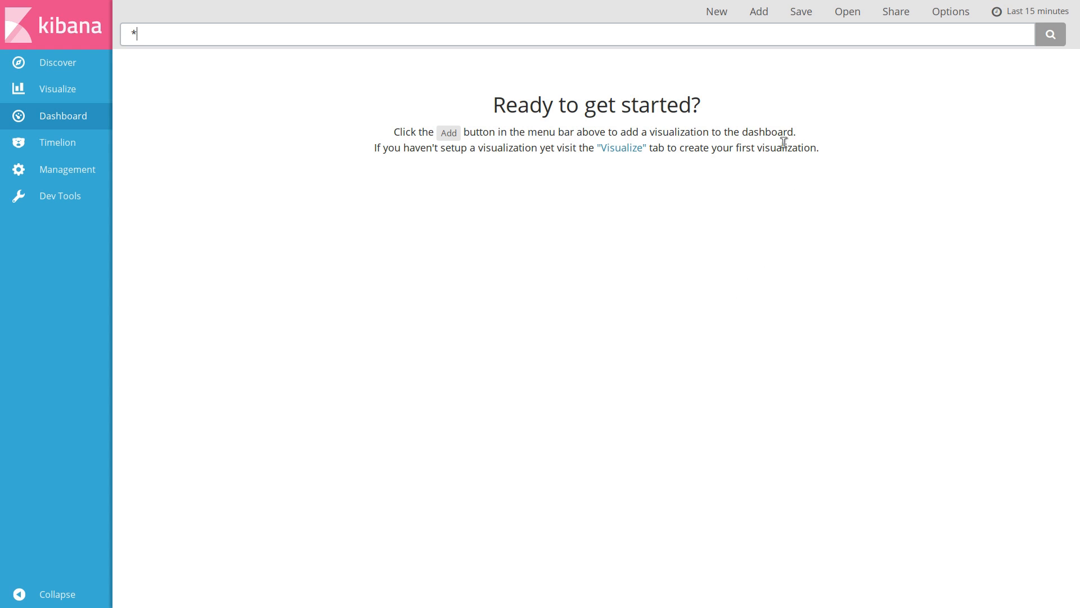
pyautogui.click(754, 10)
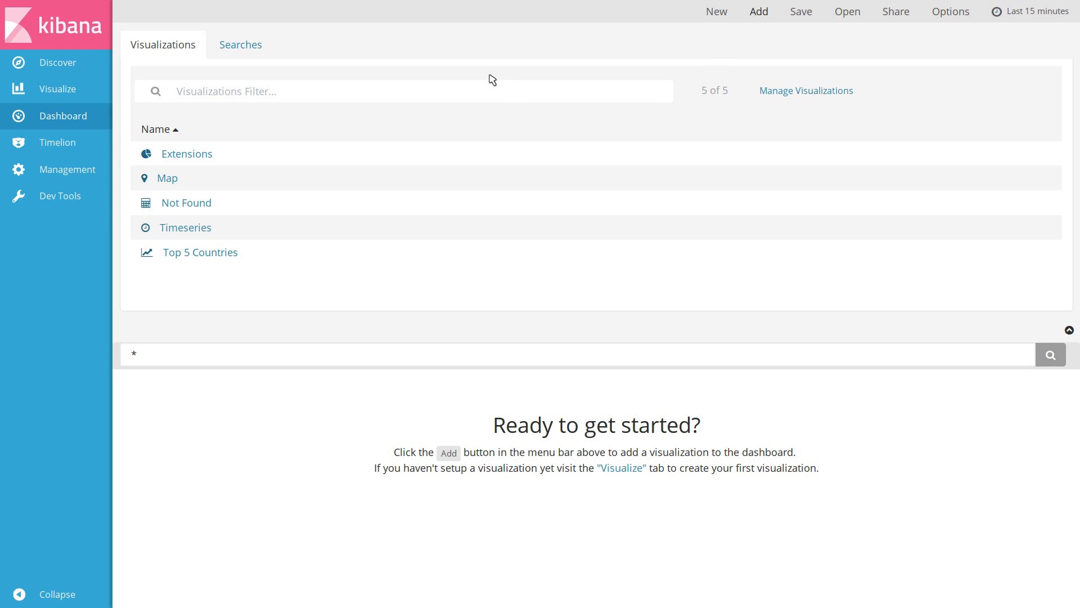
pyautogui.click(303, 180)
pyautogui.click(290, 162)
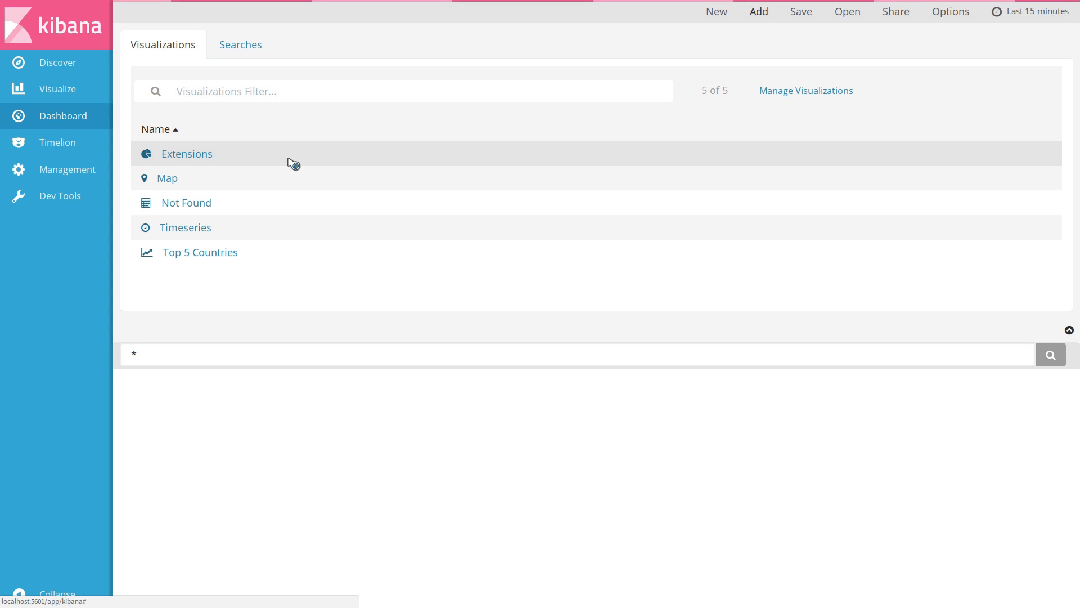
pyautogui.click(251, 180)
pyautogui.click(248, 203)
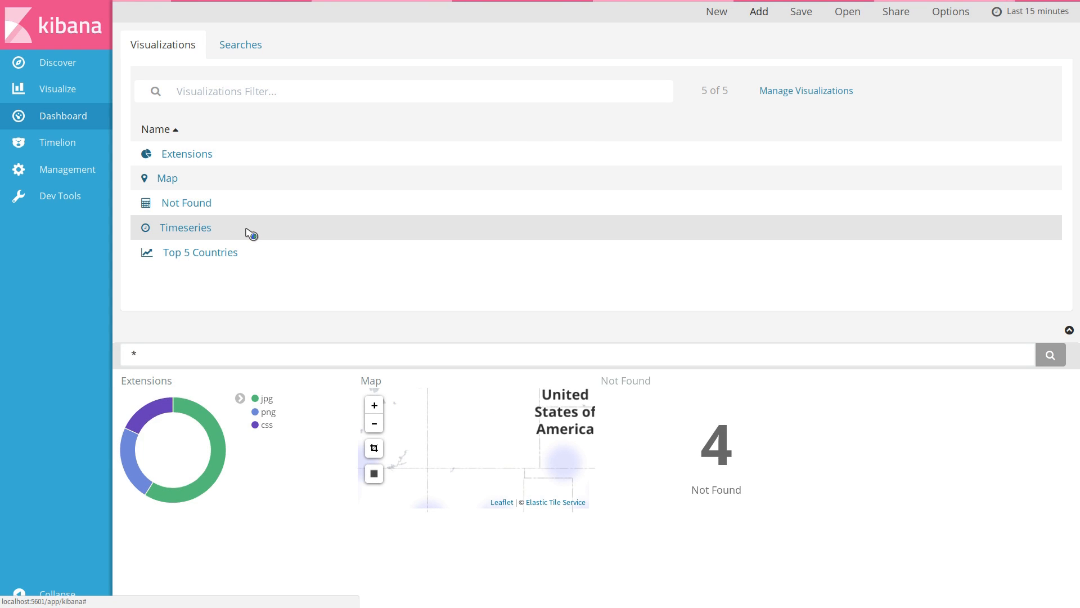
pyautogui.click(248, 228)
pyautogui.click(254, 256)
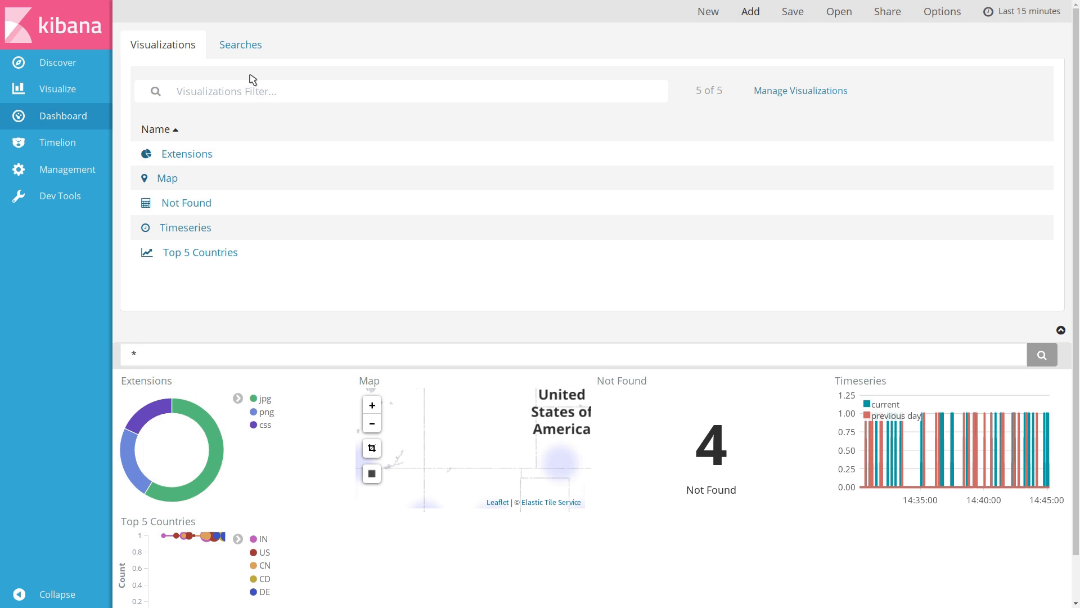
# Add the Failed requests saved search as a dashboard panel and remove that panel again
pyautogui.click(247, 49)
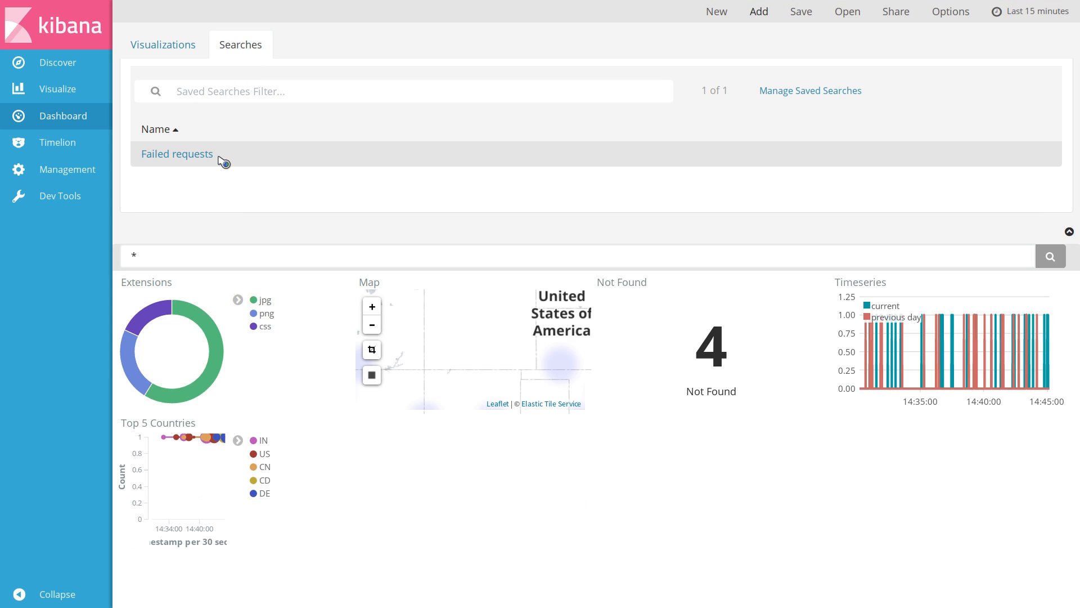
pyautogui.click(270, 156)
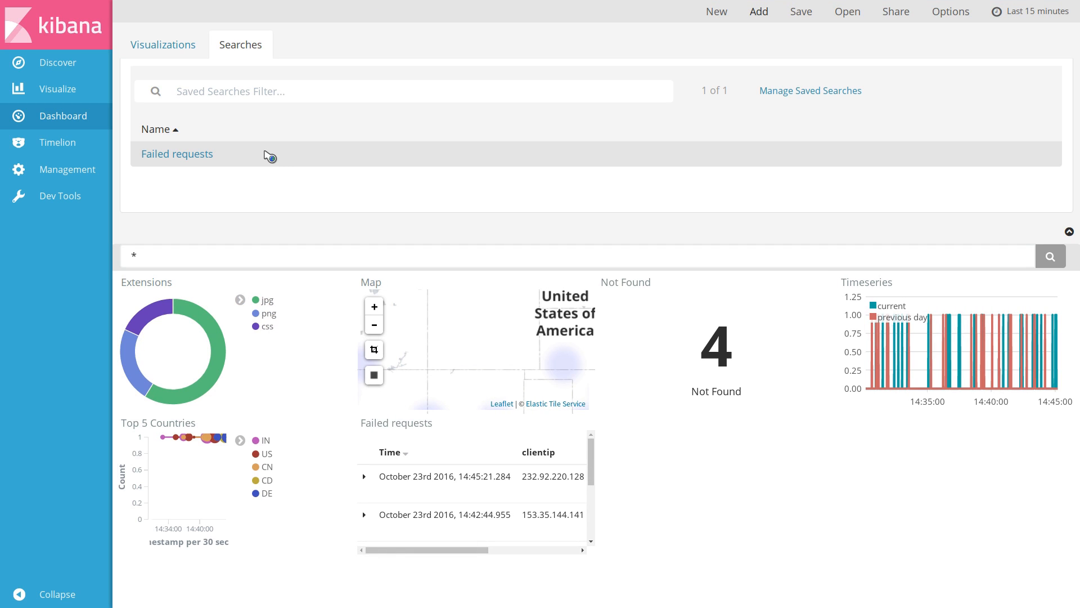
pyautogui.click(760, 13)
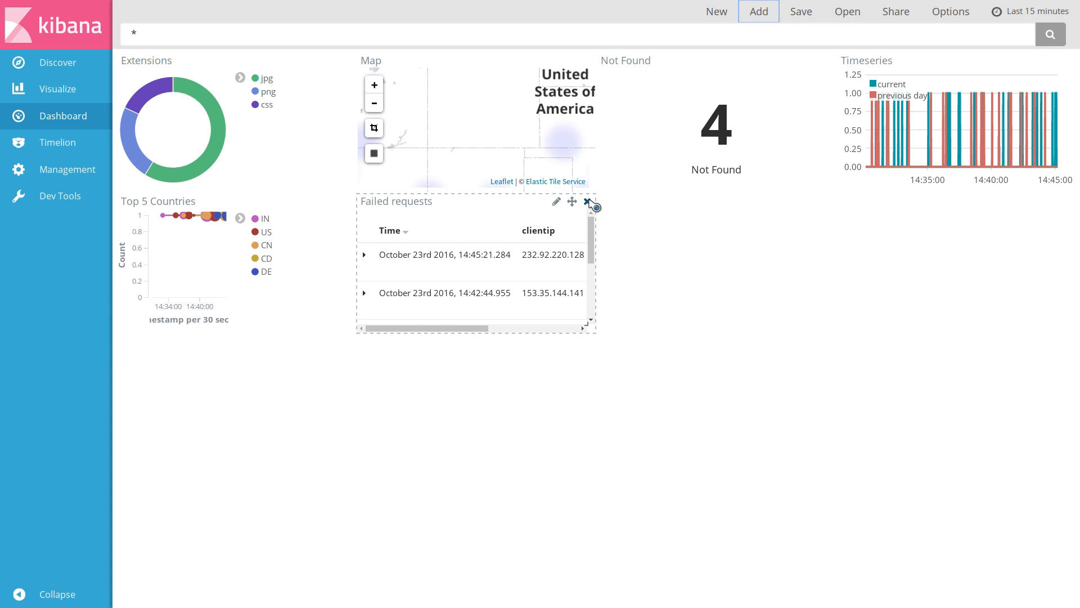
pyautogui.click(588, 202)
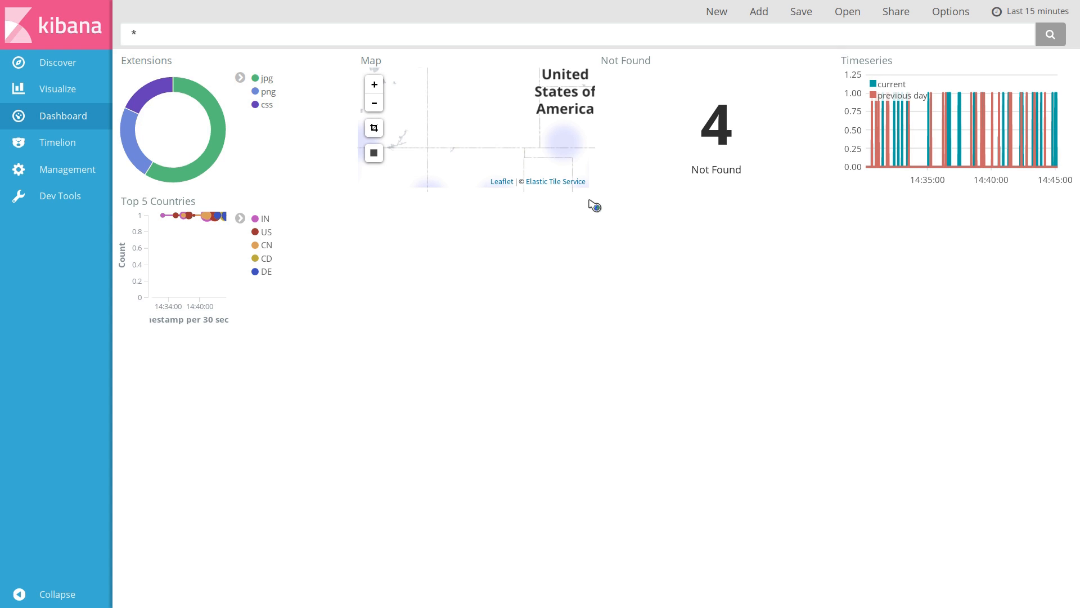
# Rearrange the panels: Timeseries and Top 5 Countries moved up and widened on the left, Map enlarged on the right
pyautogui.moveTo(1052, 61); pyautogui.dragTo(332, 60)
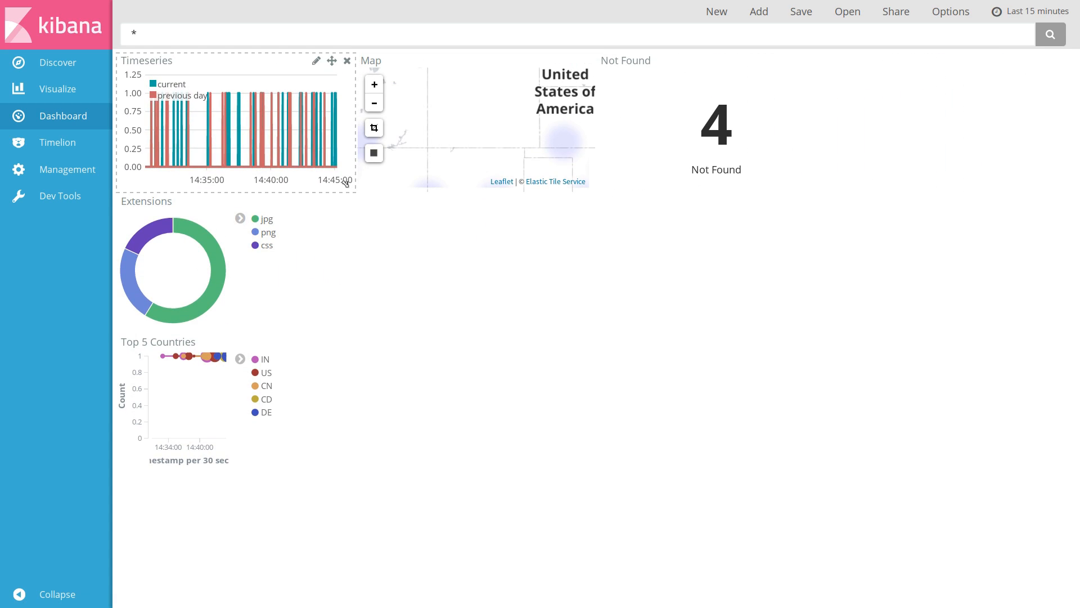
pyautogui.moveTo(345, 185); pyautogui.dragTo(579, 185)
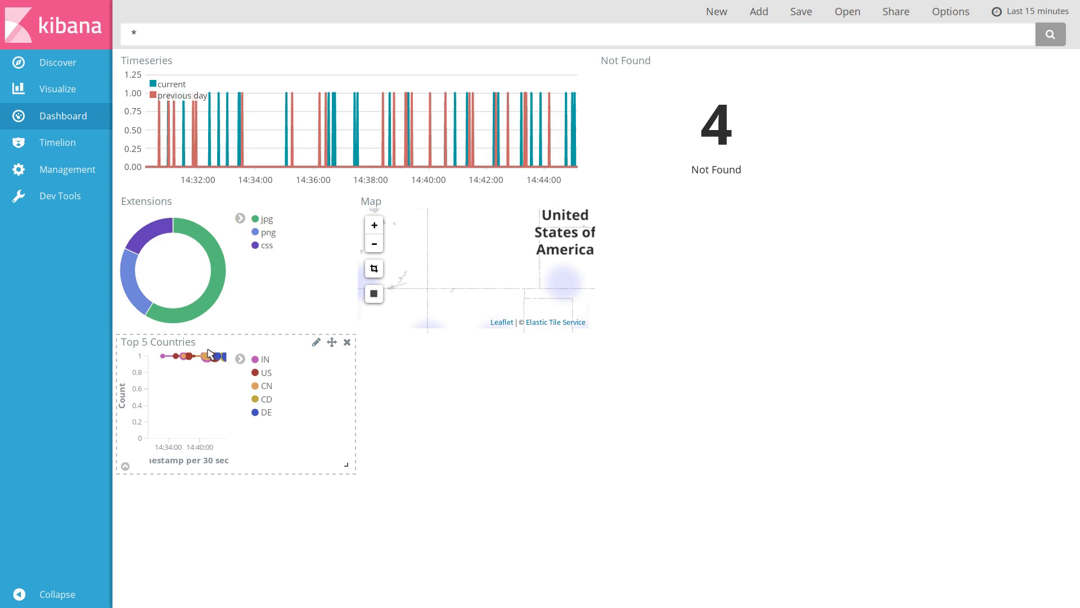
pyautogui.moveTo(332, 342); pyautogui.dragTo(332, 203)
pyautogui.moveTo(348, 323); pyautogui.dragTo(812, 62)
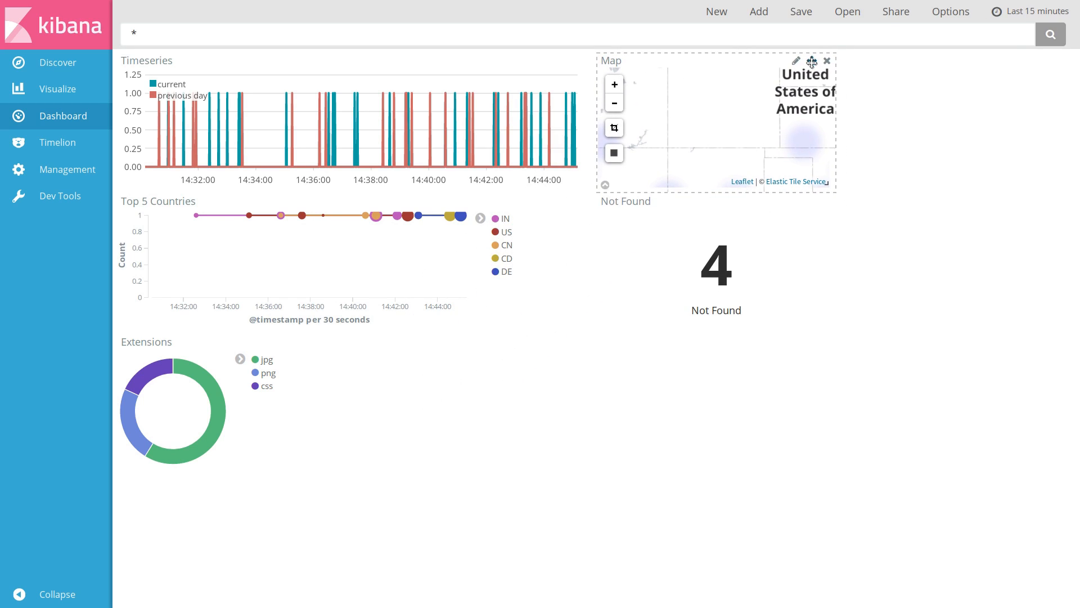
pyautogui.moveTo(832, 185); pyautogui.dragTo(985, 169)
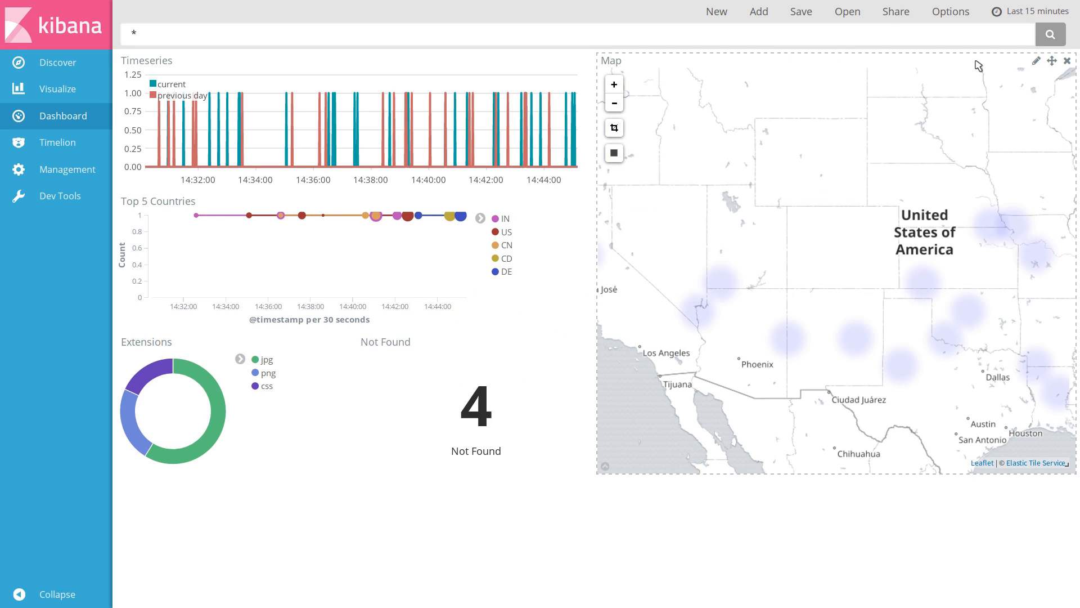
# Save the dashboard as Dashboard 1
pyautogui.click(801, 12)
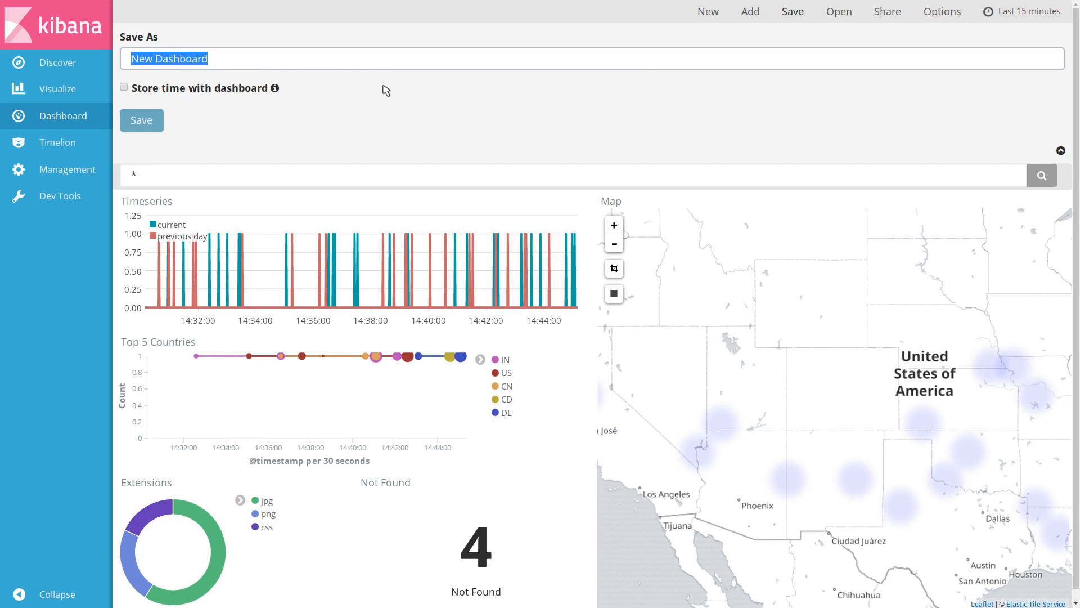
pyautogui.write('D')
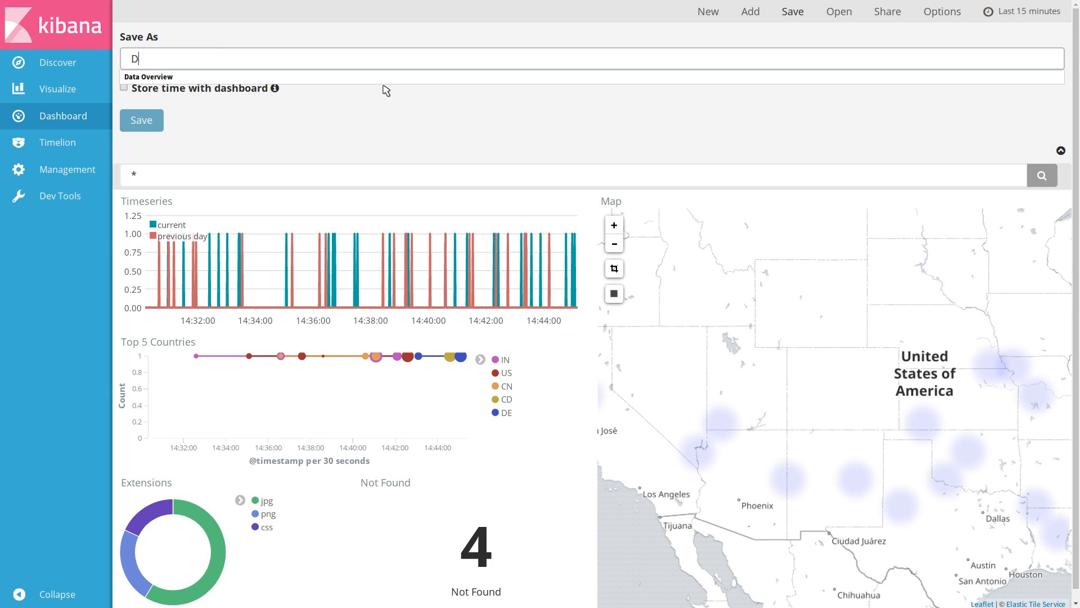
pyautogui.write('ashboard 1')
pyautogui.press('Return')
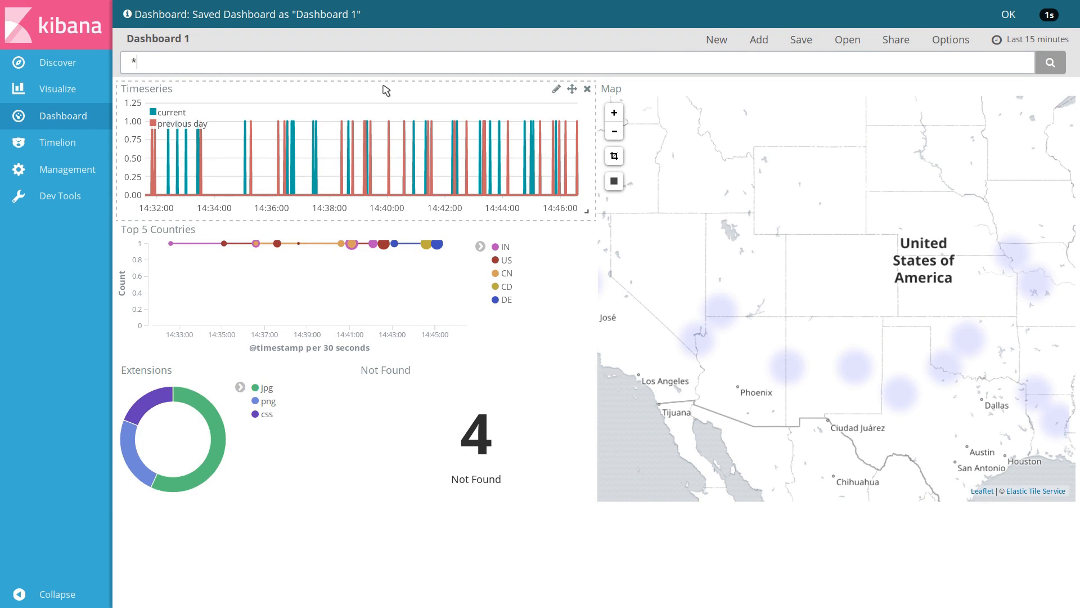
# Open the dashboard's share options and switch the snapshot link to a short URL and back
pyautogui.click(805, 15)
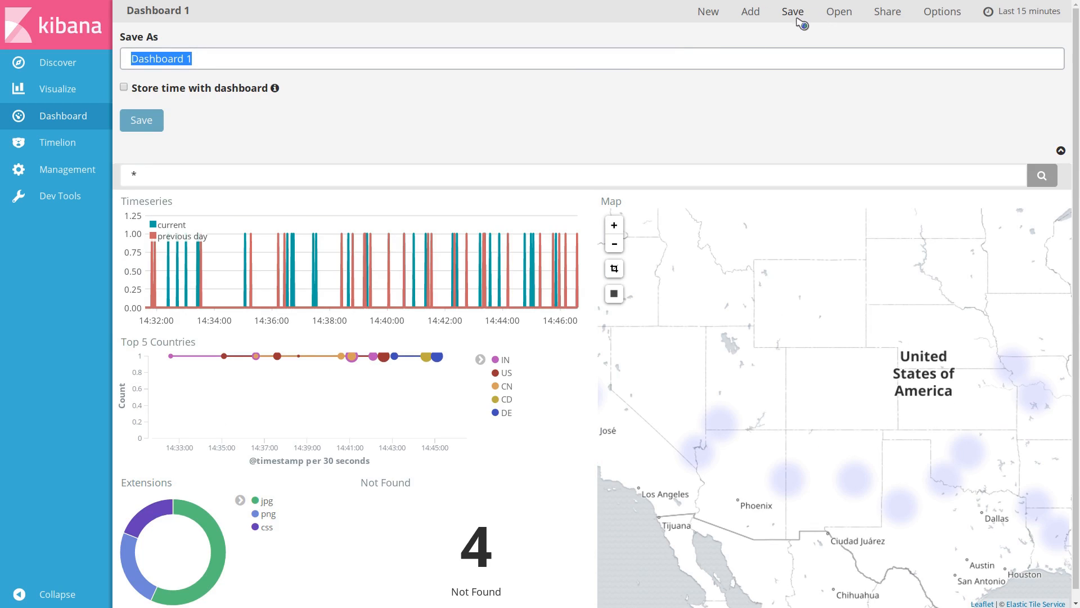
pyautogui.moveTo(276, 89)
pyautogui.click(889, 13)
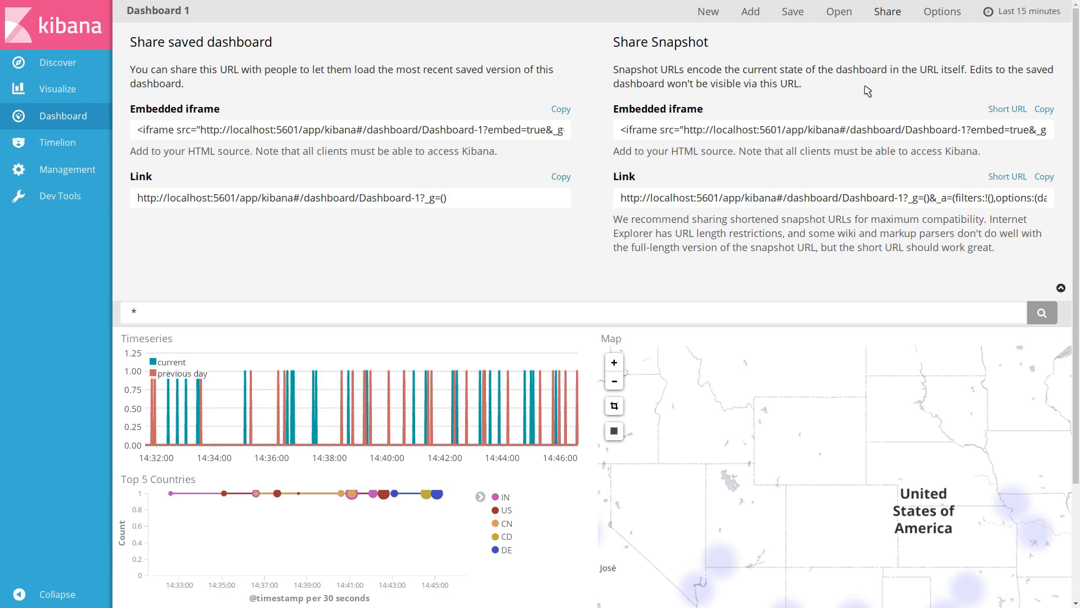
pyautogui.click(1013, 179)
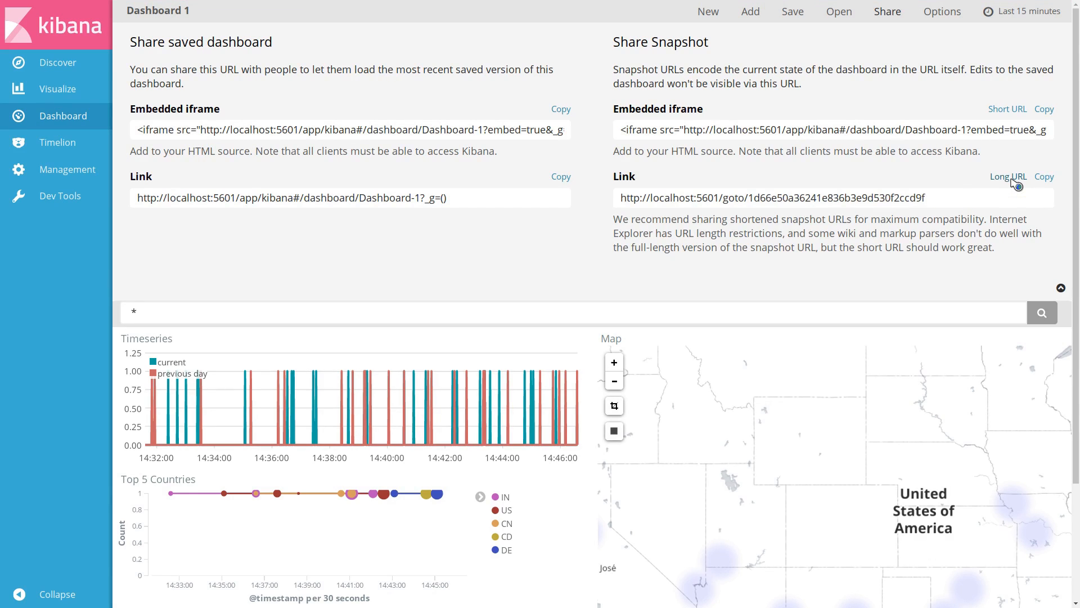
pyautogui.click(1011, 179)
# Turn the dashboard's dark theme on and off again in the options
pyautogui.click(944, 11)
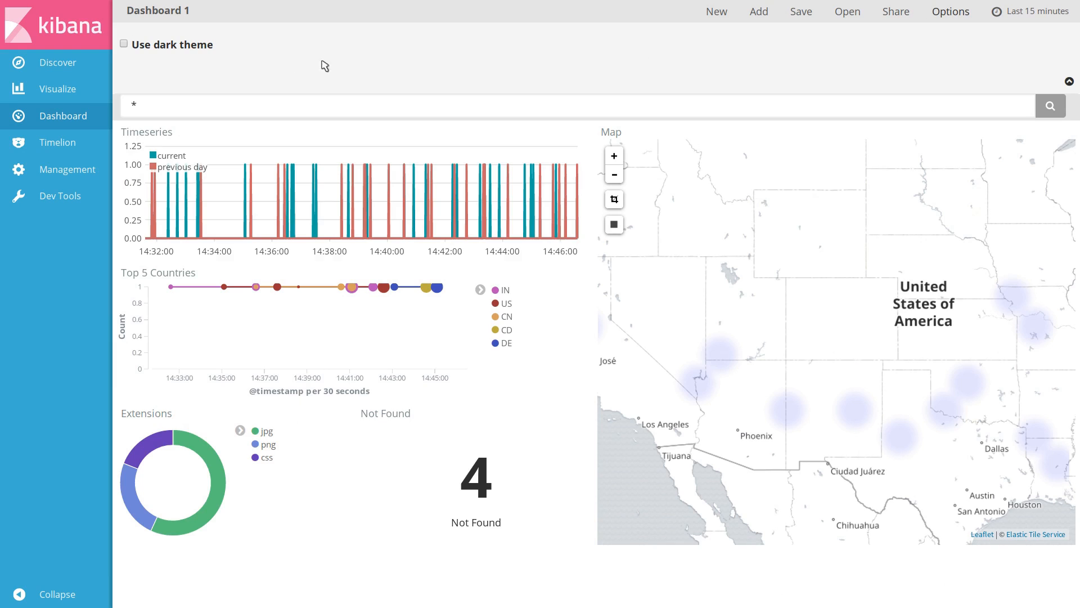
pyautogui.click(187, 46)
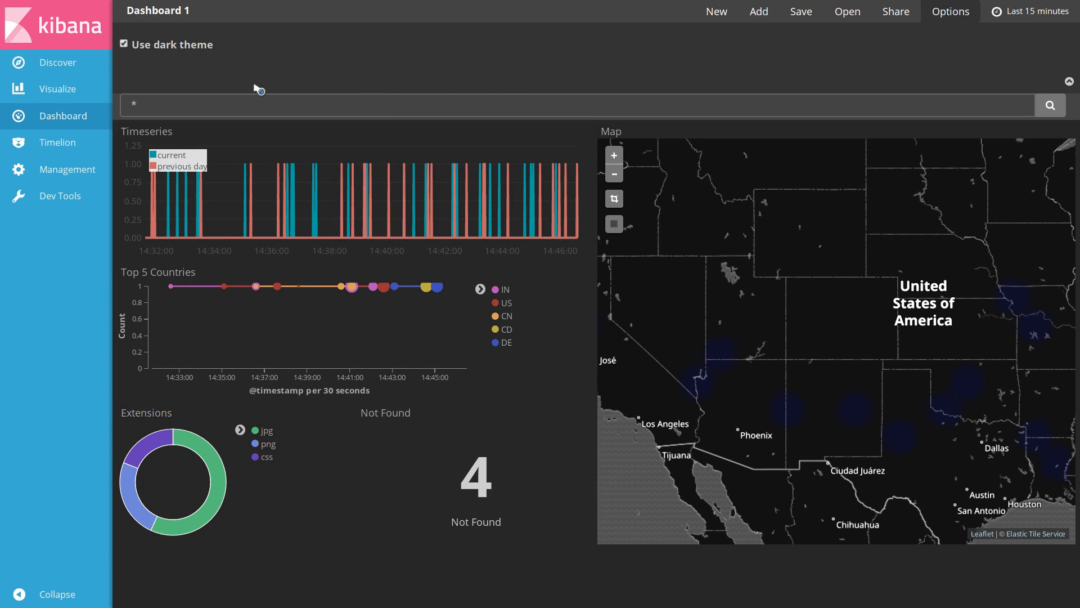
pyautogui.click(198, 45)
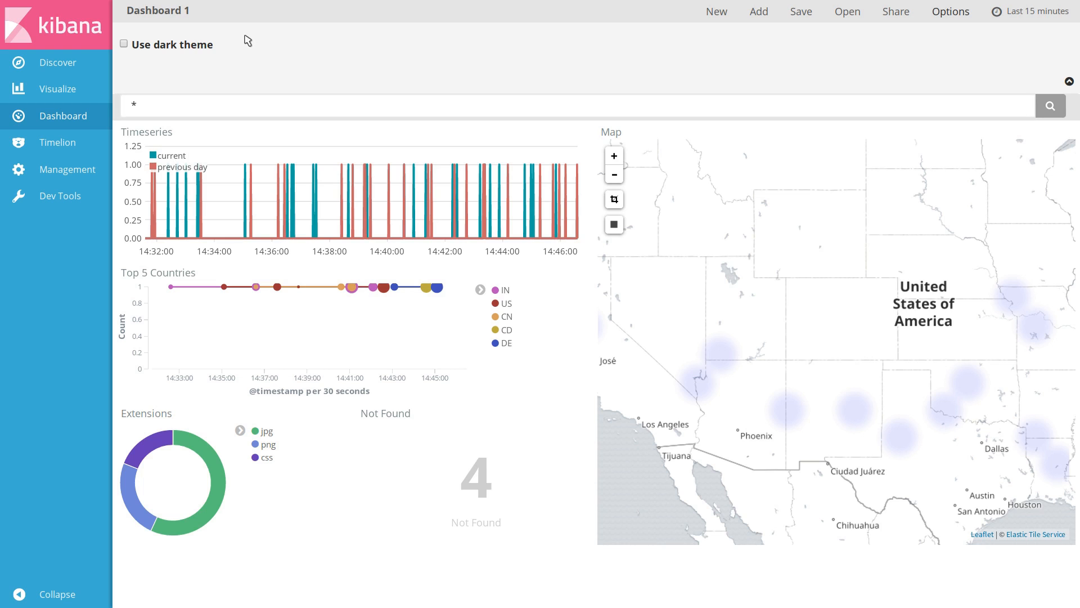
pyautogui.click(947, 16)
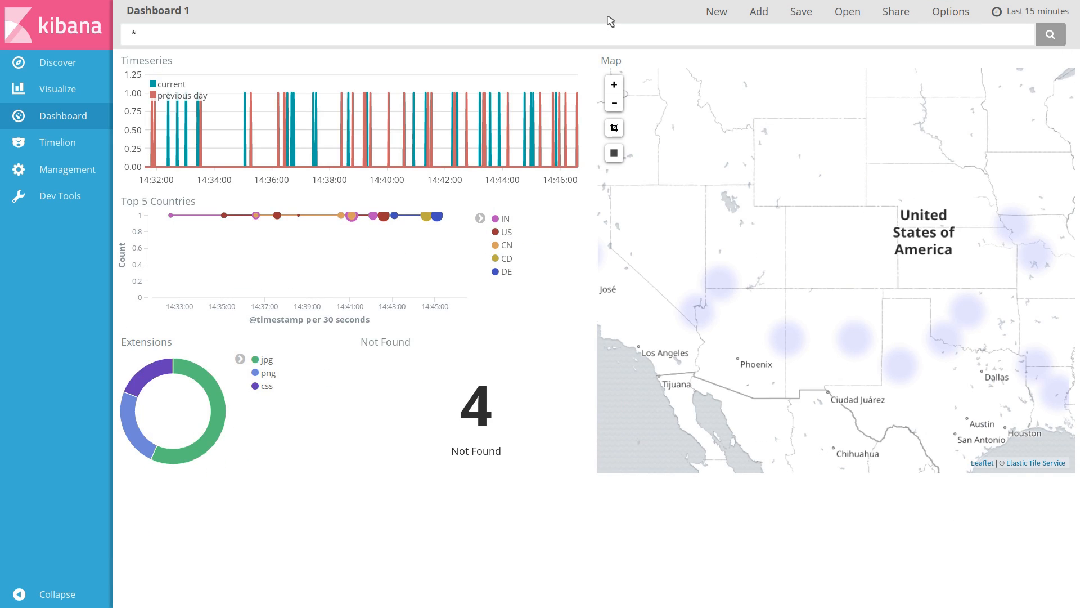
# Set the dashboard time range to the last 24 hours
pyautogui.click(1032, 12)
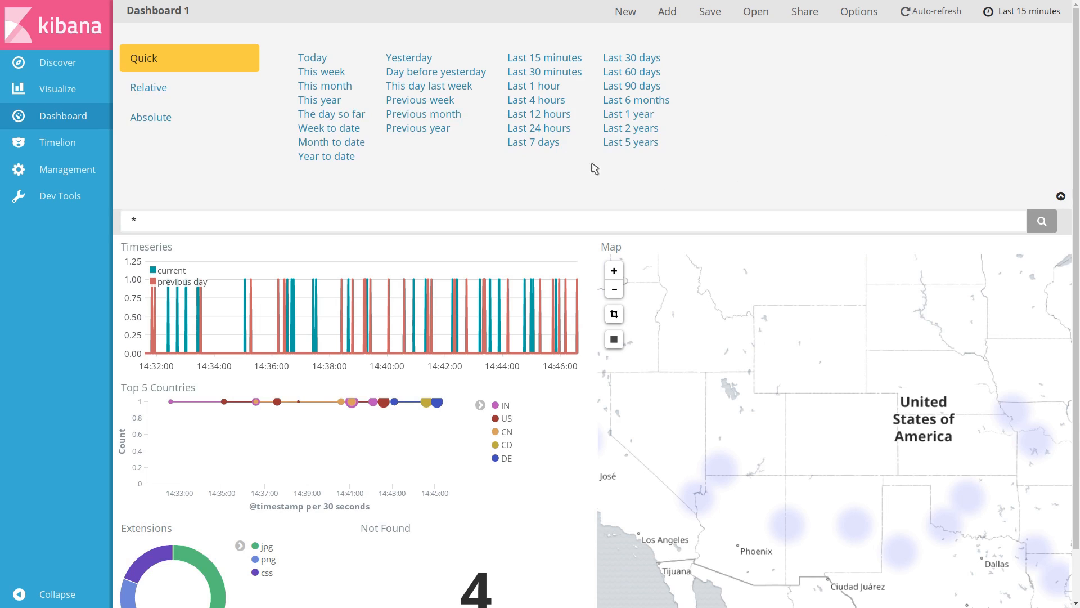
pyautogui.click(552, 129)
pyautogui.click(1013, 14)
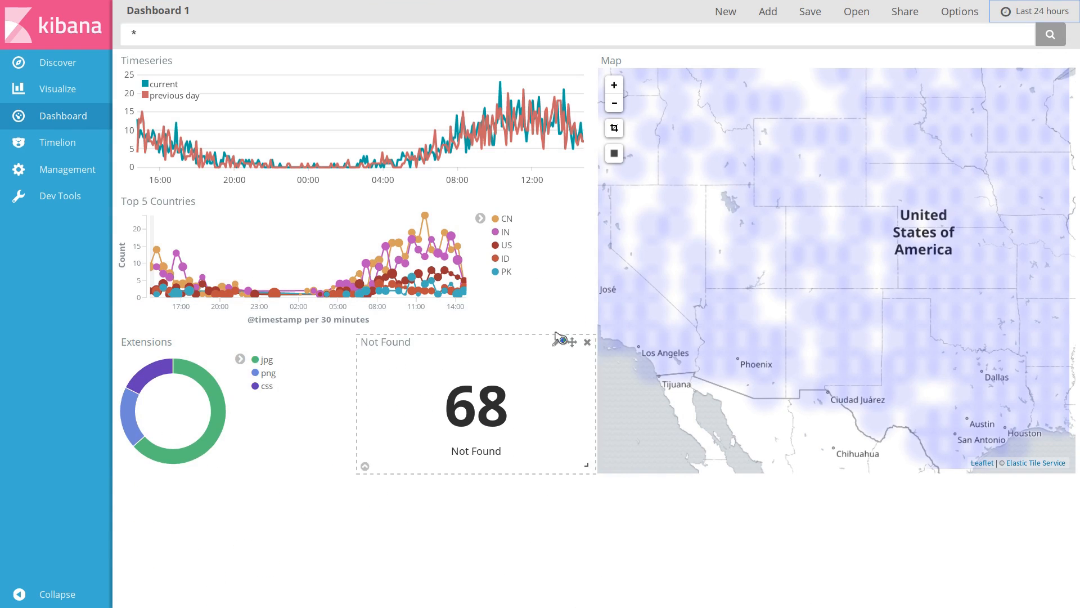
# Filter the dashboard with the query response:200
pyautogui.click(509, 36)
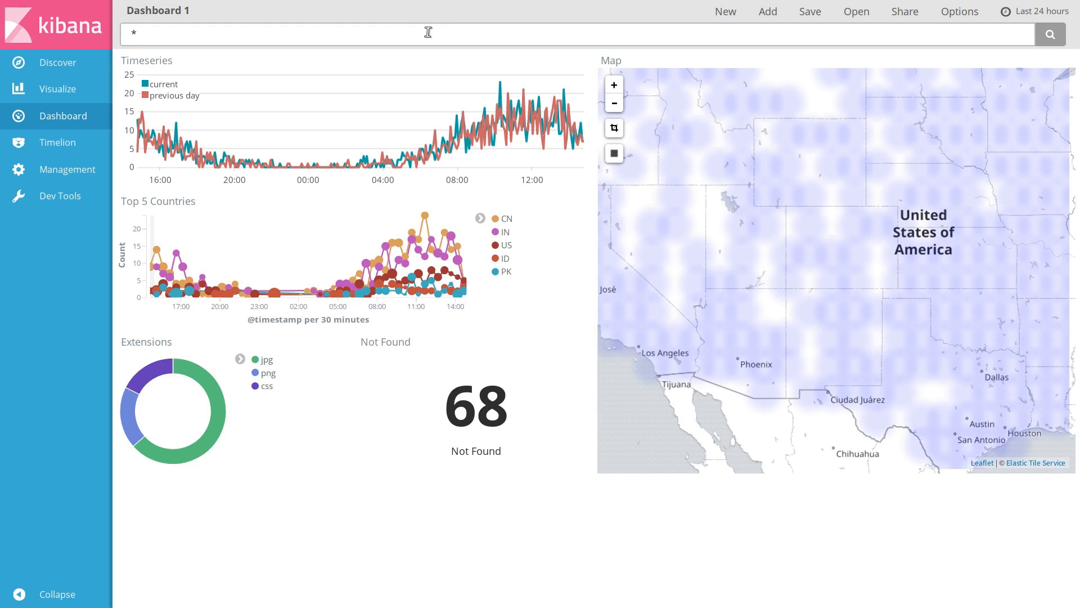
pyautogui.press('BackSpace')
pyautogui.write('response')
pyautogui.press('Down')
pyautogui.press('Return')
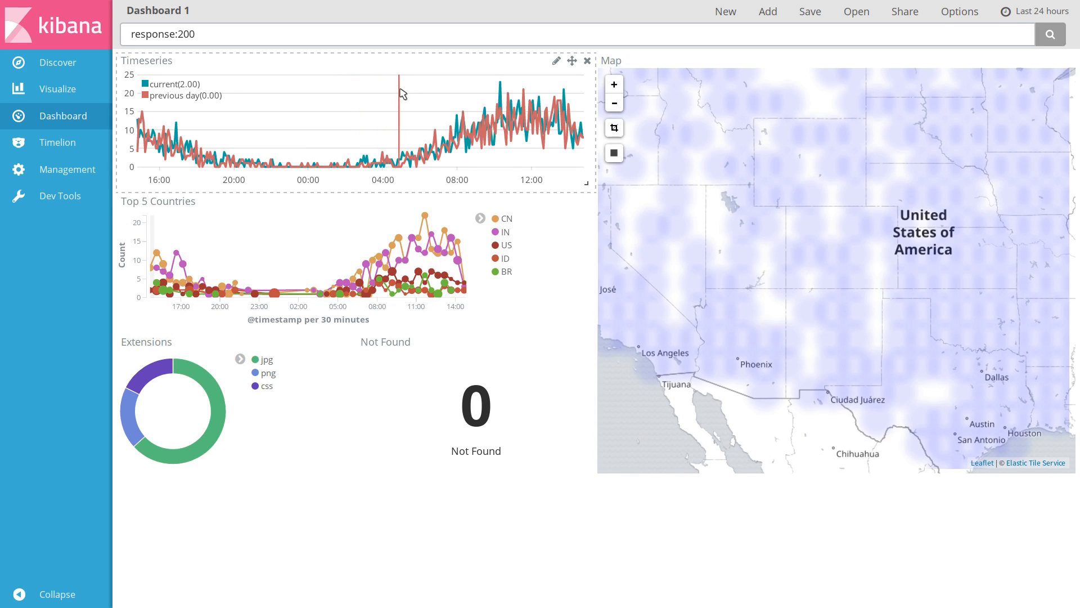
# Clear the dashboard query so all requests are shown
pyautogui.moveTo(349, 36); pyautogui.dragTo(120, 30)
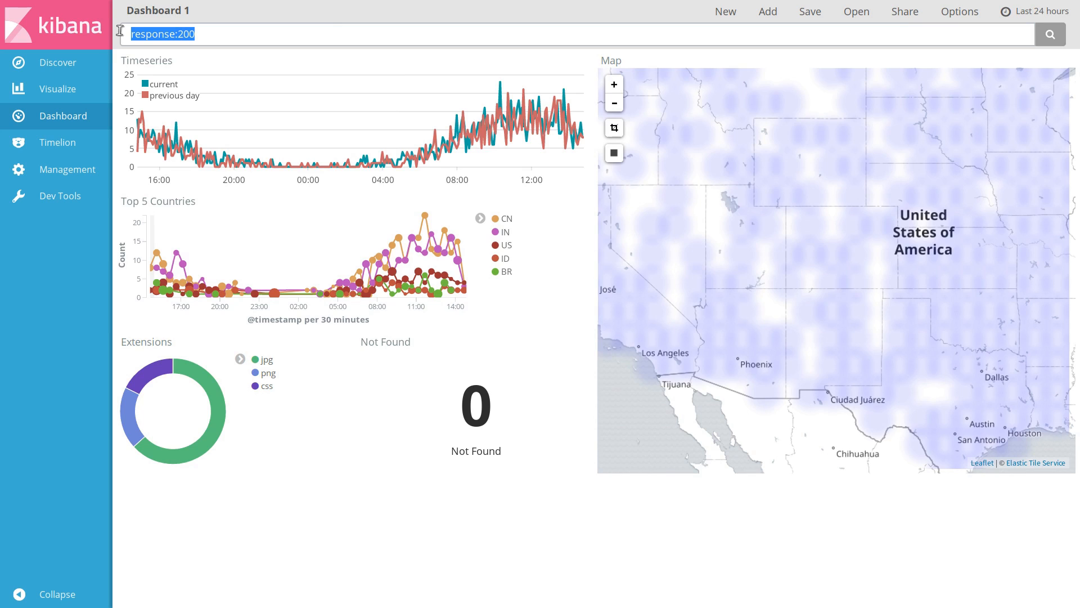
pyautogui.press('BackSpace')
pyautogui.press('Return')
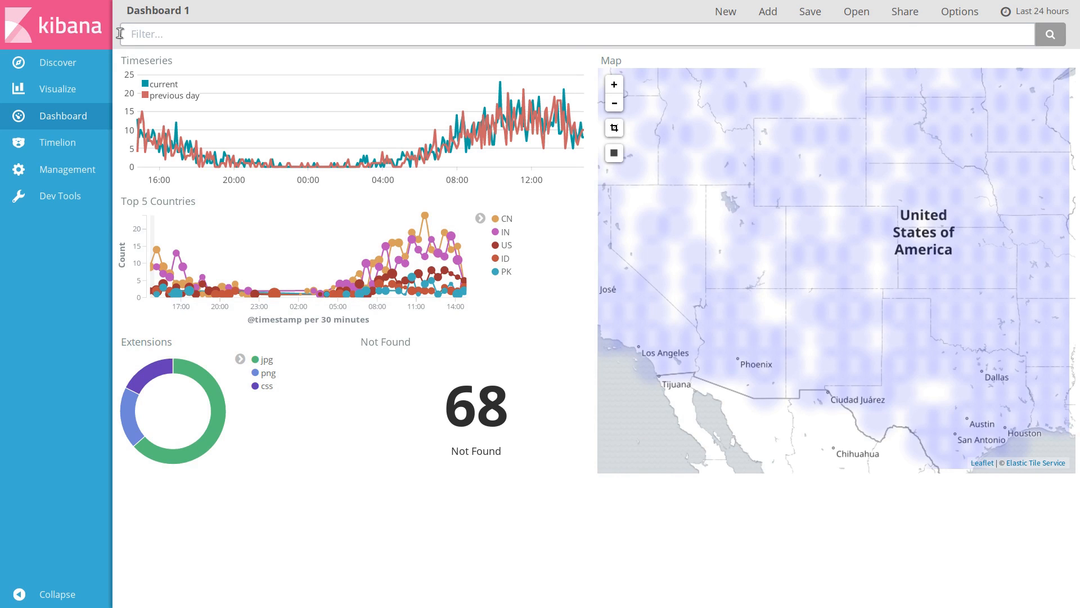
pyautogui.moveTo(219, 433)
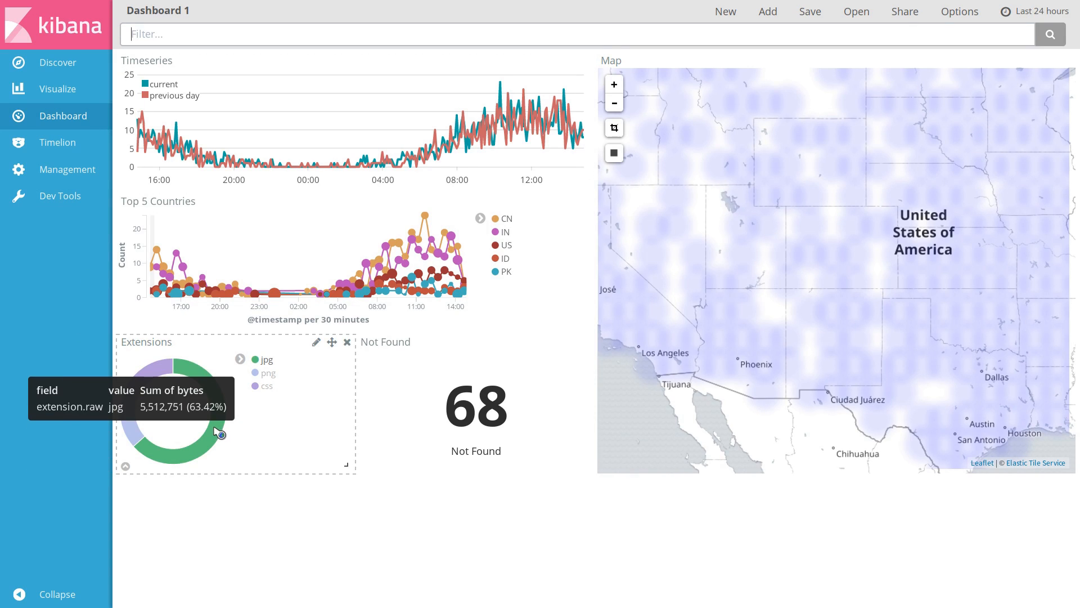
# Filter the dashboard on the jpg slice of the Extensions chart, then disable and re-enable that filter
pyautogui.click(218, 433)
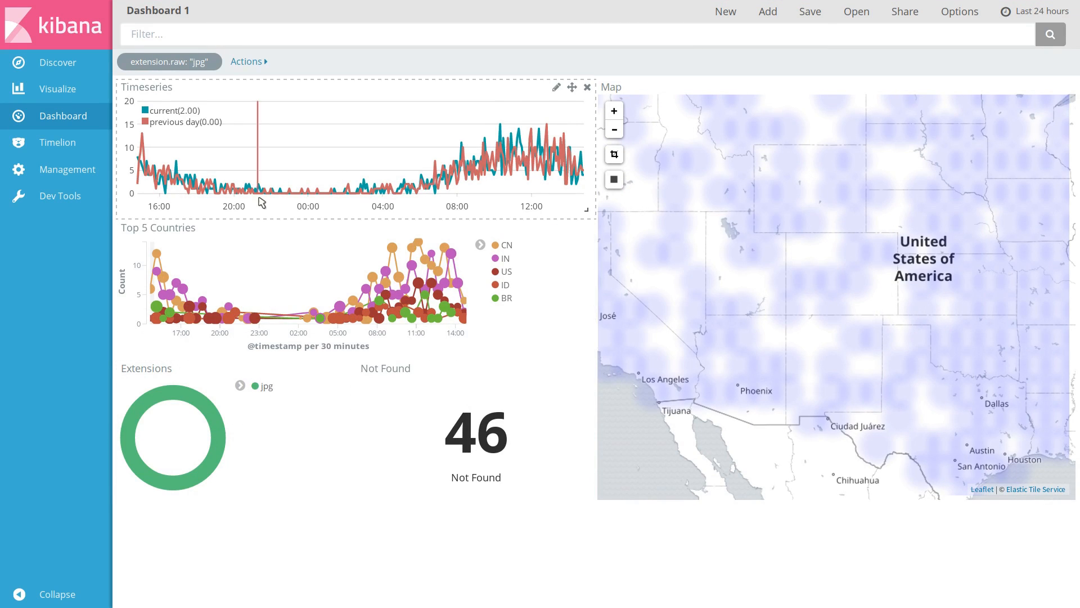
pyautogui.moveTo(207, 69)
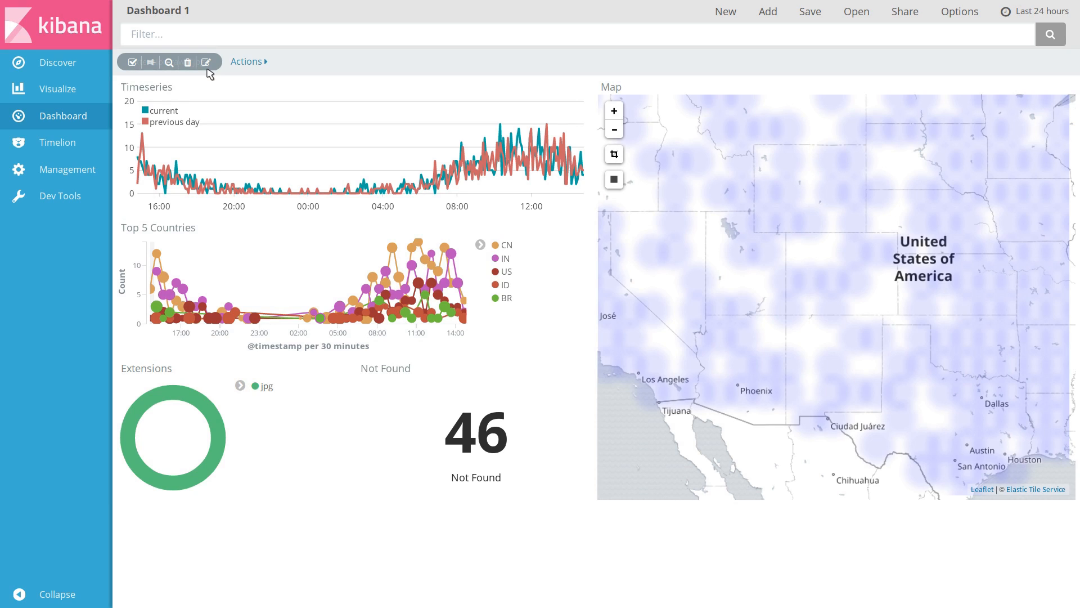
pyautogui.click(133, 63)
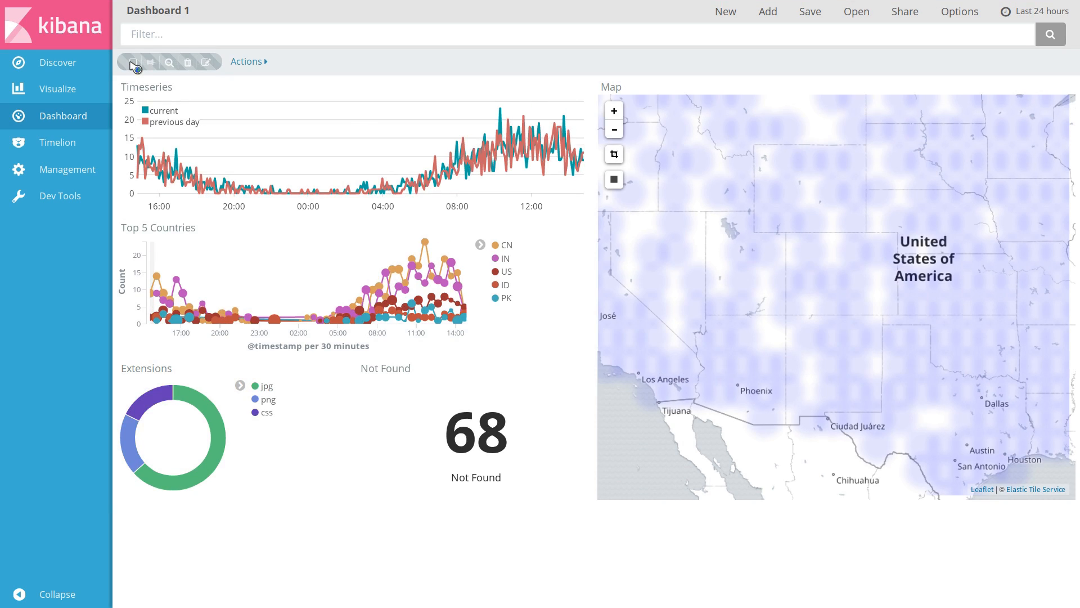
pyautogui.click(134, 63)
# Invert the jpg extension filter, switch it back to include jpg, and delete the filter
pyautogui.click(168, 63)
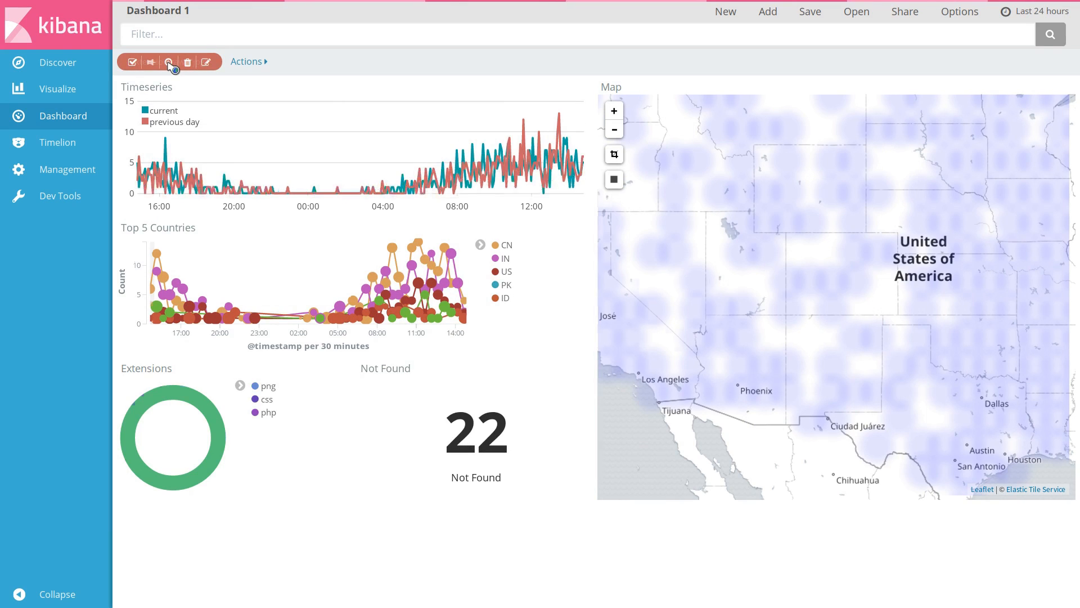
pyautogui.click(169, 63)
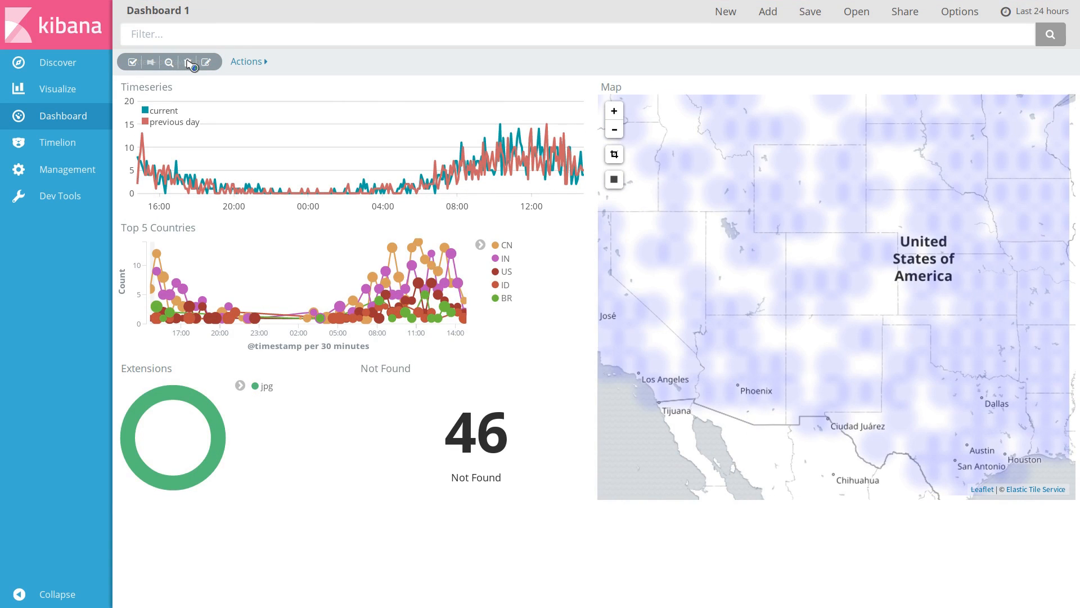
pyautogui.click(189, 63)
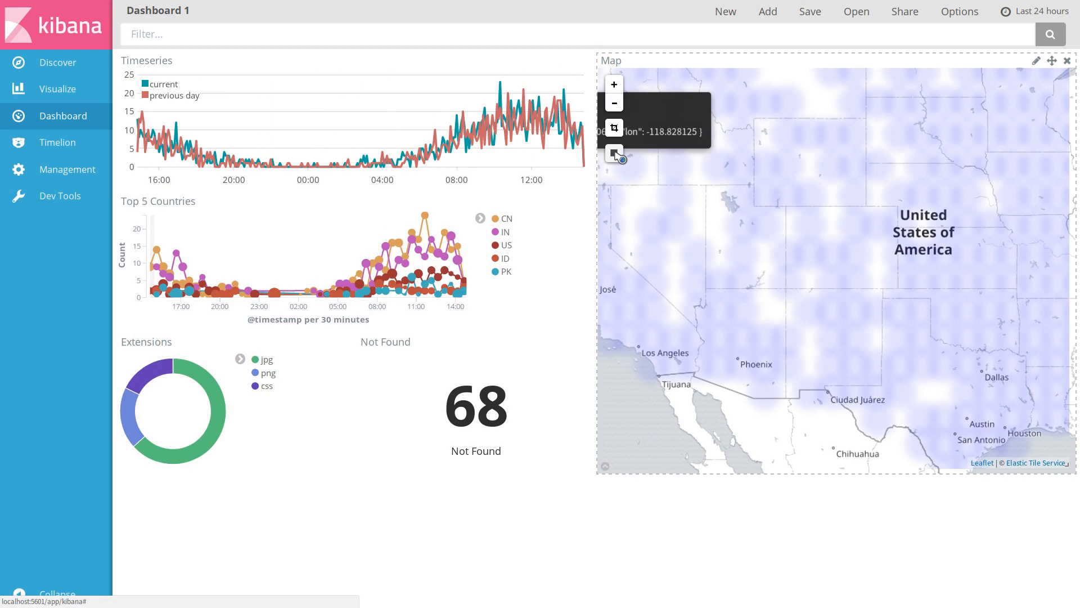
# Filter the dashboard by drawing a rectangle over the central United States on the map, then remove that geo filter
pyautogui.click(617, 154)
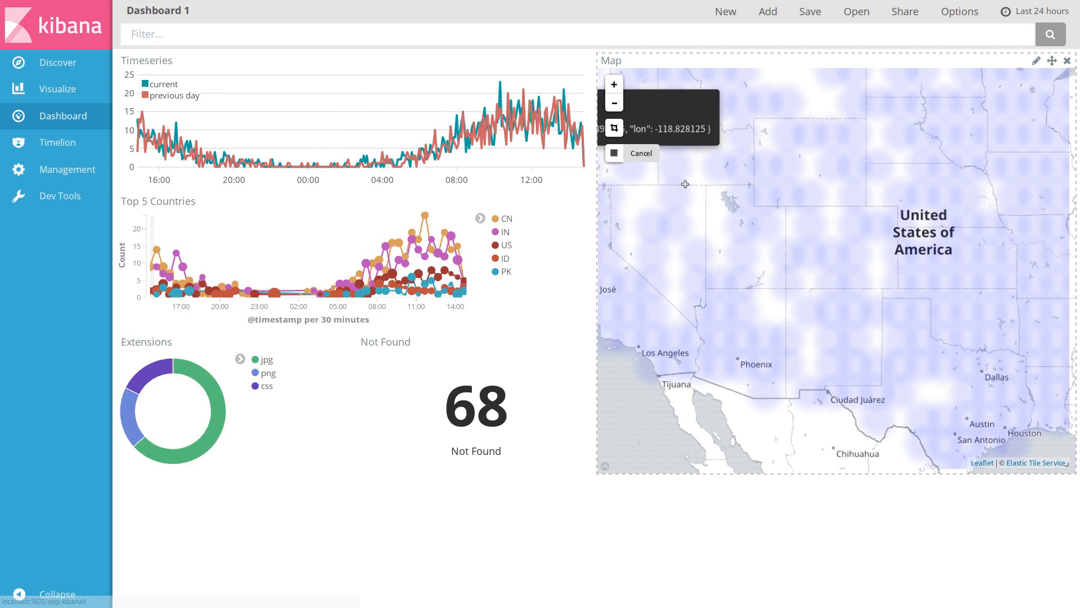
pyautogui.moveTo(768, 113)
pyautogui.mouseDown()
pyautogui.moveTo(939, 325)
pyautogui.moveTo(1039, 425)
pyautogui.mouseUp()
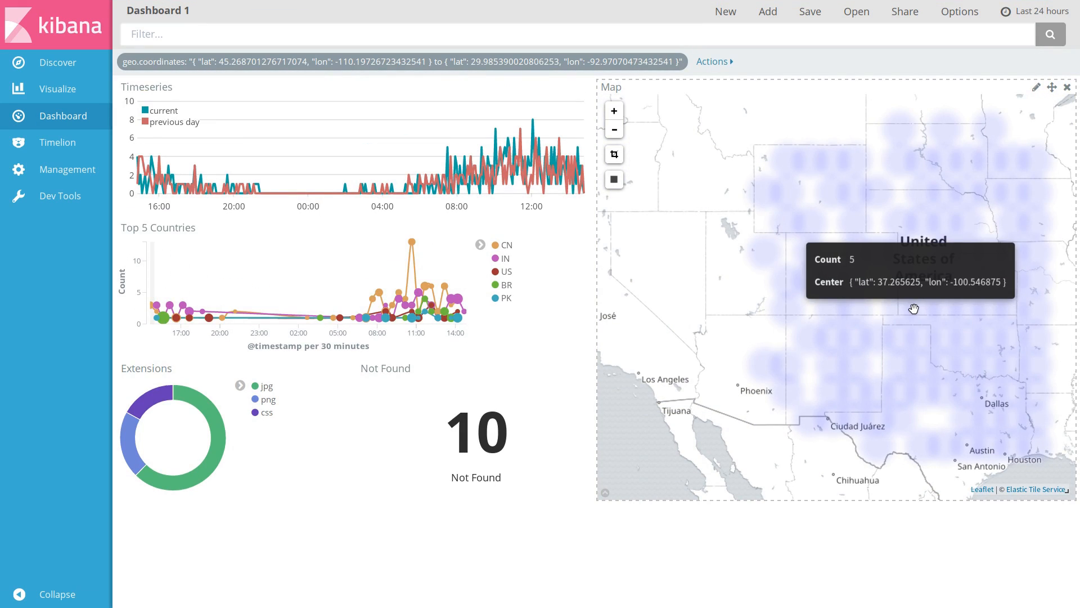
pyautogui.click(614, 130)
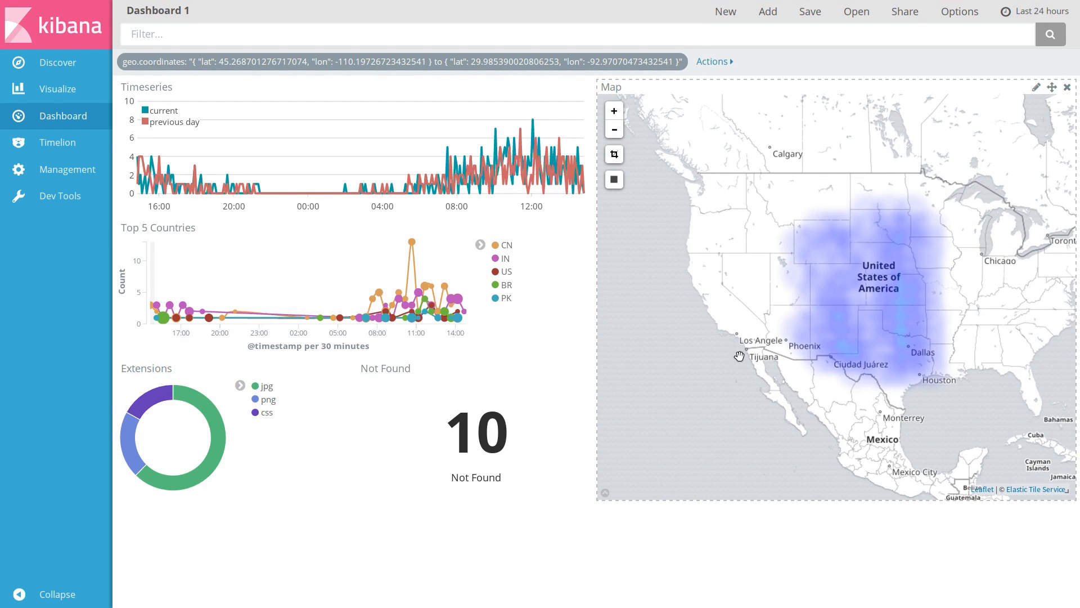
pyautogui.moveTo(455, 65)
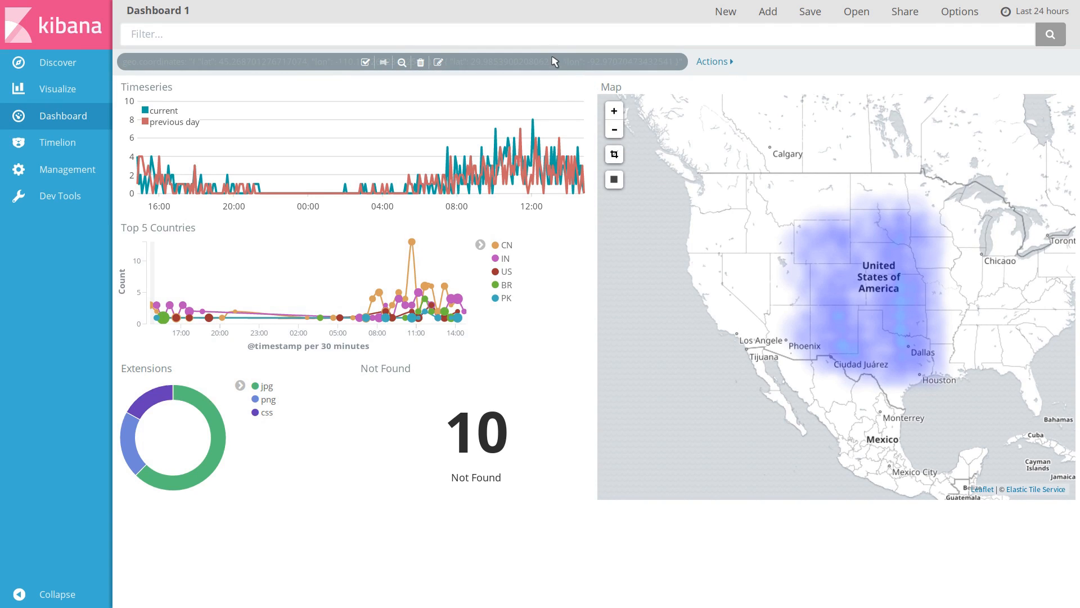
pyautogui.click(421, 63)
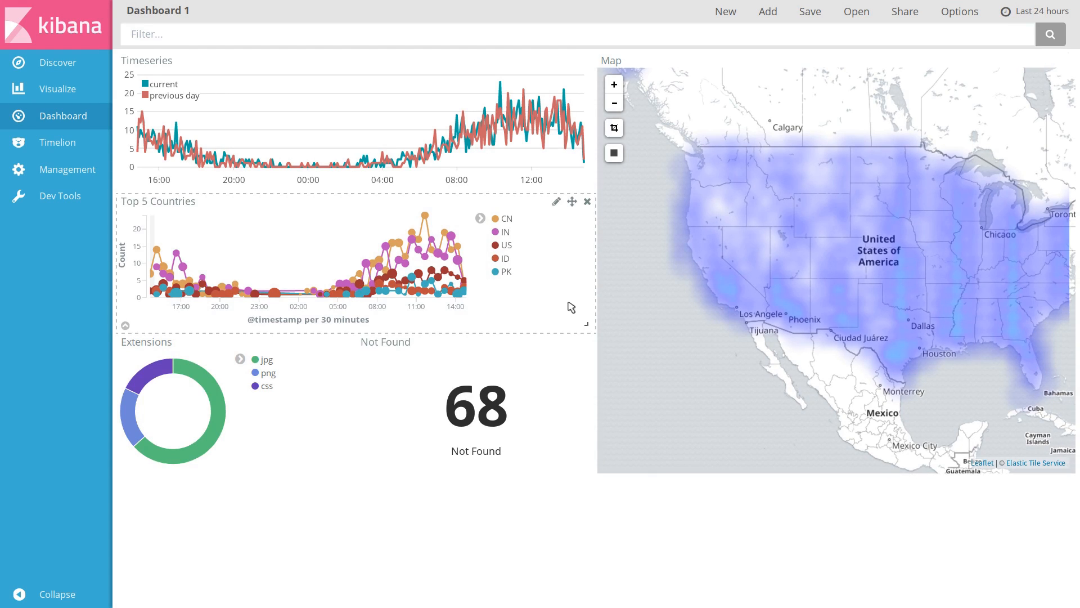
# Narrow the time range to about 19:30 to 07:30 by brushing across the Top 5 Countries chart, and open the time picker
pyautogui.moveTo(216, 222); pyautogui.dragTo(373, 222)
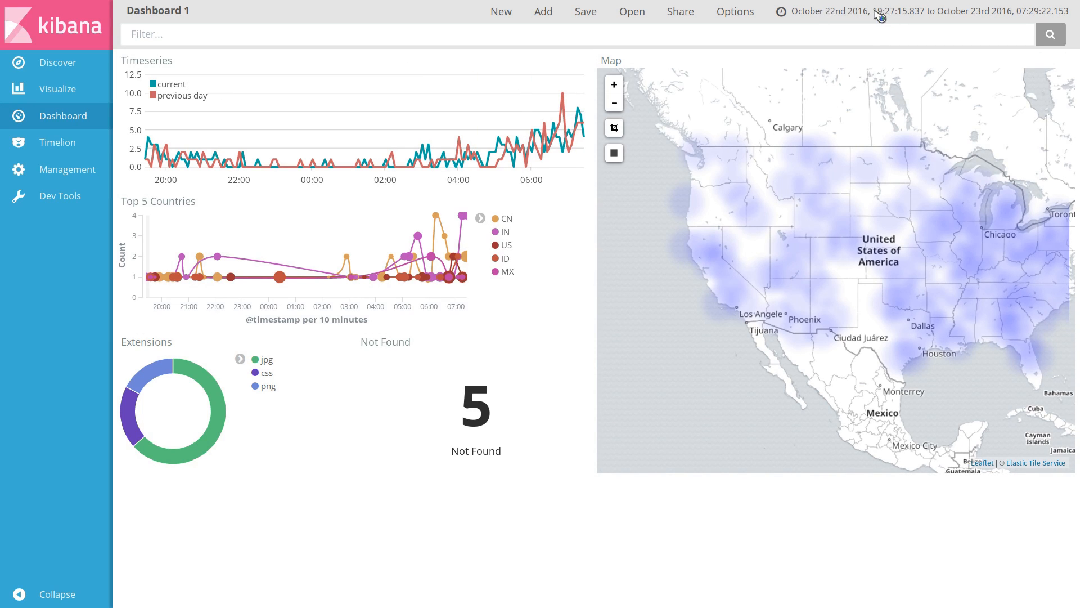
pyautogui.click(844, 12)
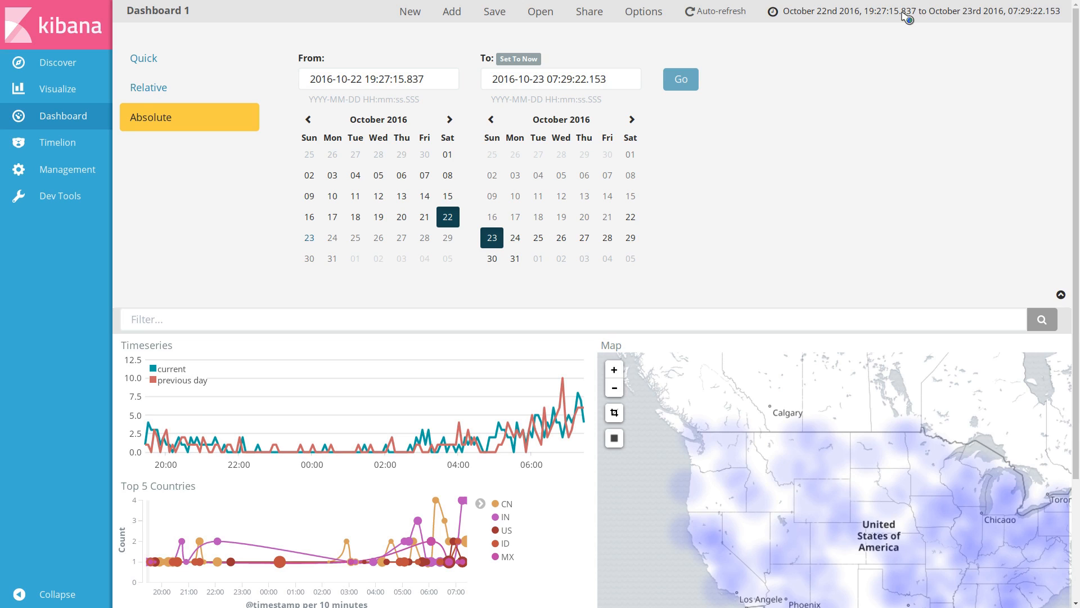
# Set the dashboard auto-refresh interval to 10 seconds and collapse the picker
pyautogui.click(732, 15)
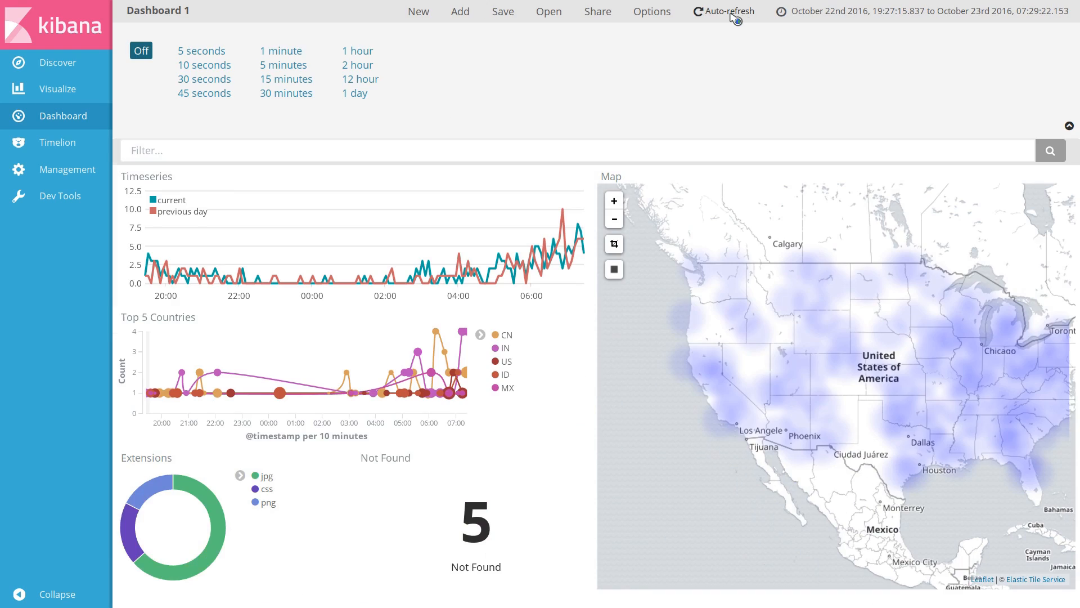
pyautogui.click(224, 70)
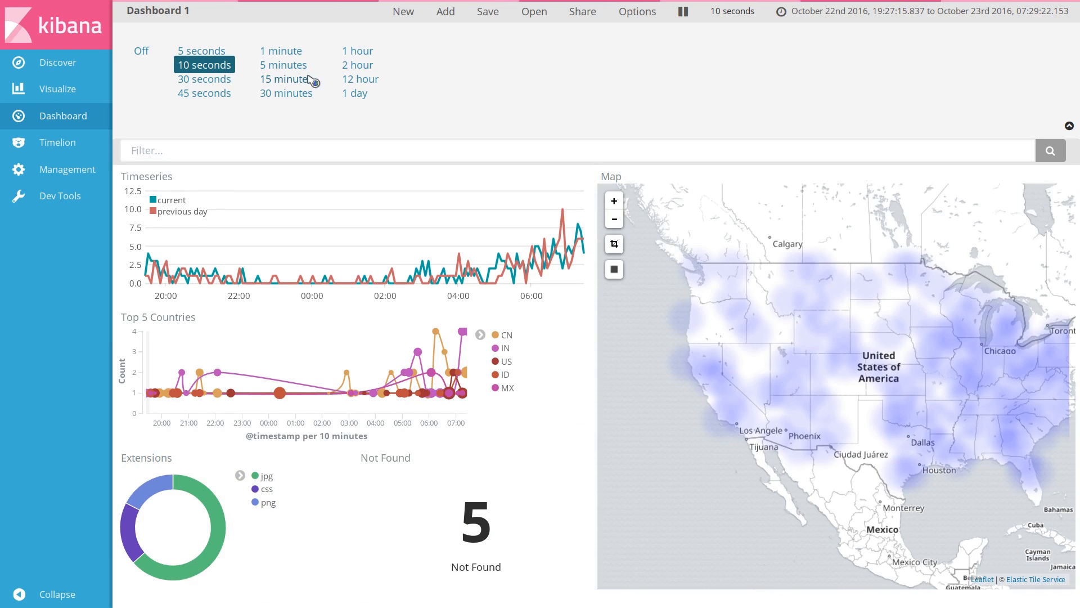
pyautogui.click(1069, 127)
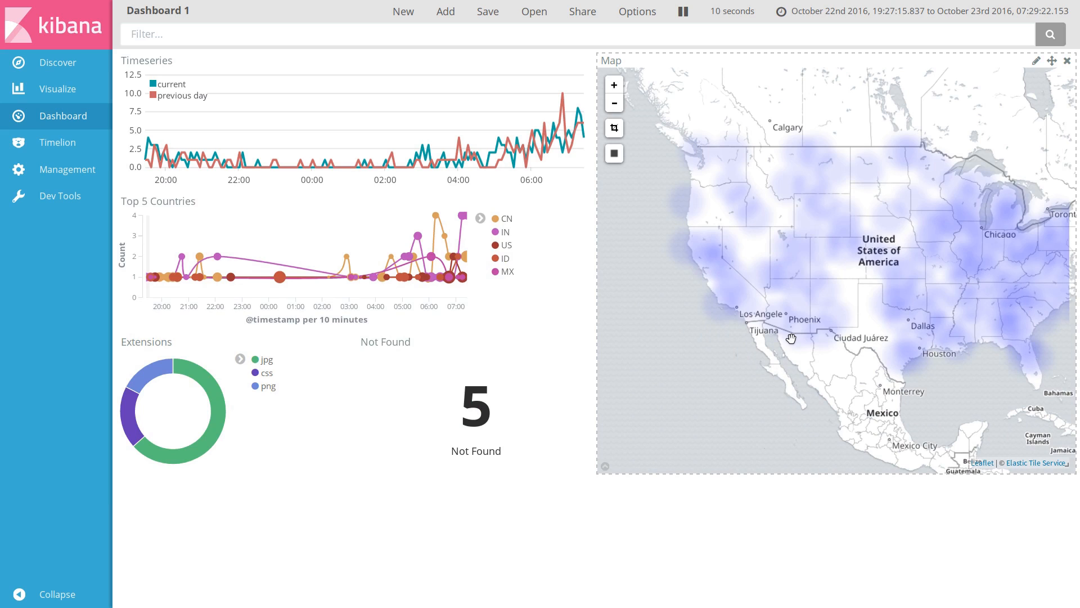